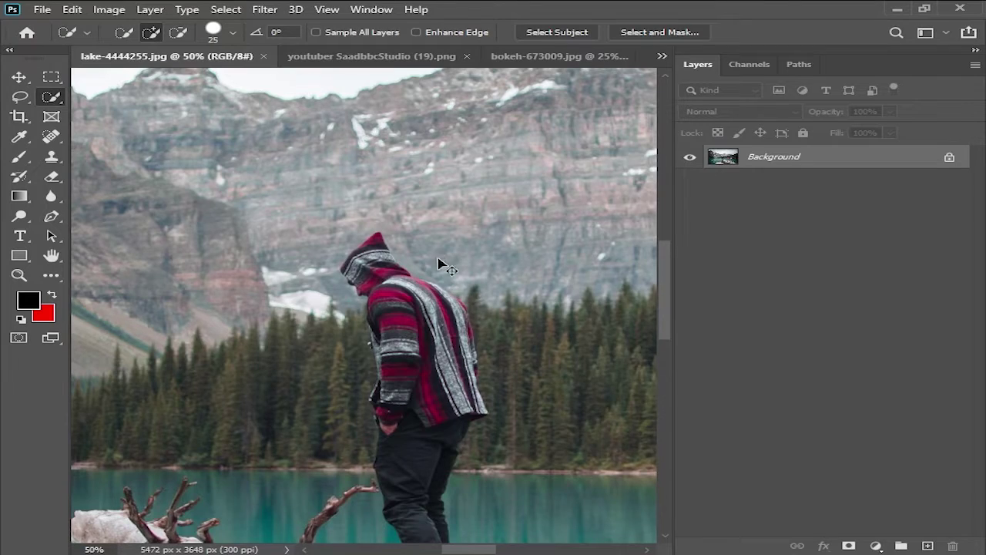
Step: Zoom out to 16.67% to show the whole lake-4444255.jpg photo
{"action": "scroll", "coordinate": [437, 270], "scroll_direction": "down", "scroll_amount": 1}
Step: Zoom in on the man and start a Quick Selection over his legs, resizing the brush
{"action": "scroll", "coordinate": [420, 232], "scroll_direction": "down", "scroll_amount": 1}
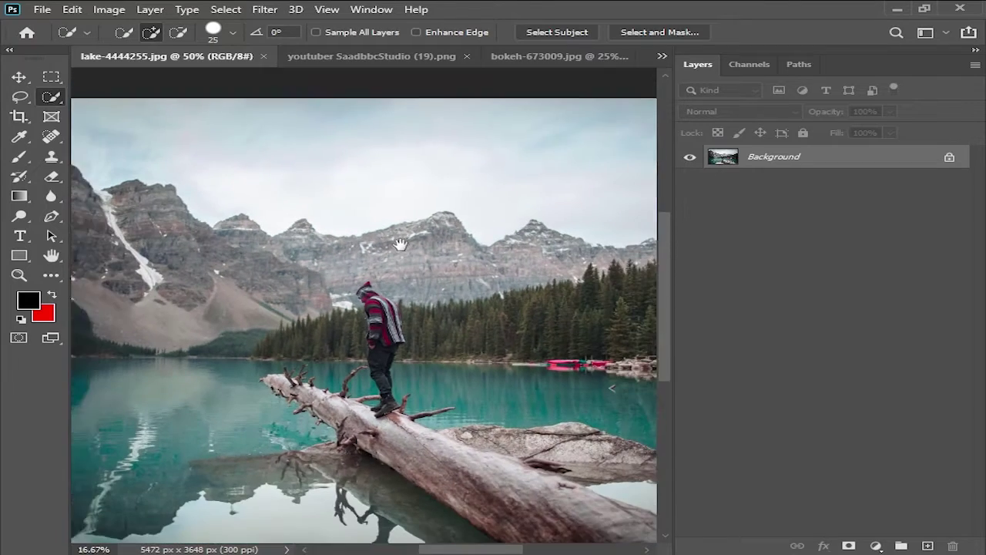
{"action": "scroll", "coordinate": [402, 191], "scroll_direction": "down", "scroll_amount": 1}
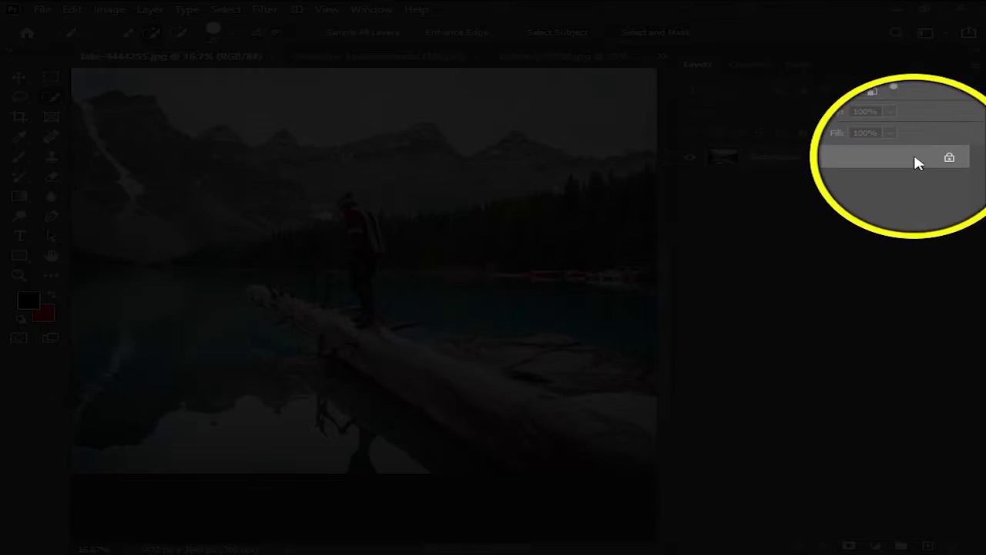
{"action": "key", "text": "ctrl+plus"}
{"action": "key", "text": "ctrl+plus"}
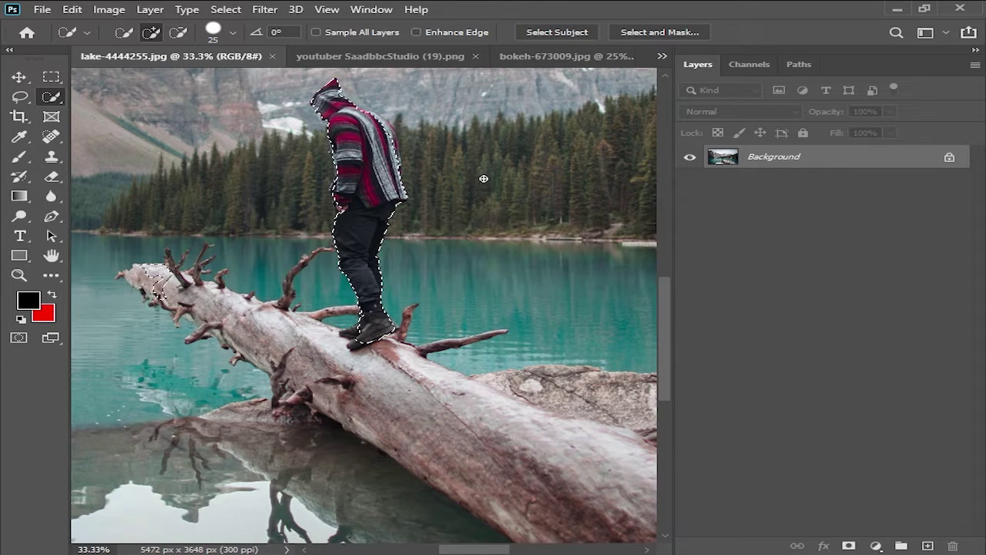
{"action": "key", "text": "ctrl+1"}
{"action": "scroll", "coordinate": [299, 430], "scroll_direction": "down", "scroll_amount": 3}
{"action": "key", "text": "bracketright"}
{"action": "key", "text": "bracketright"}
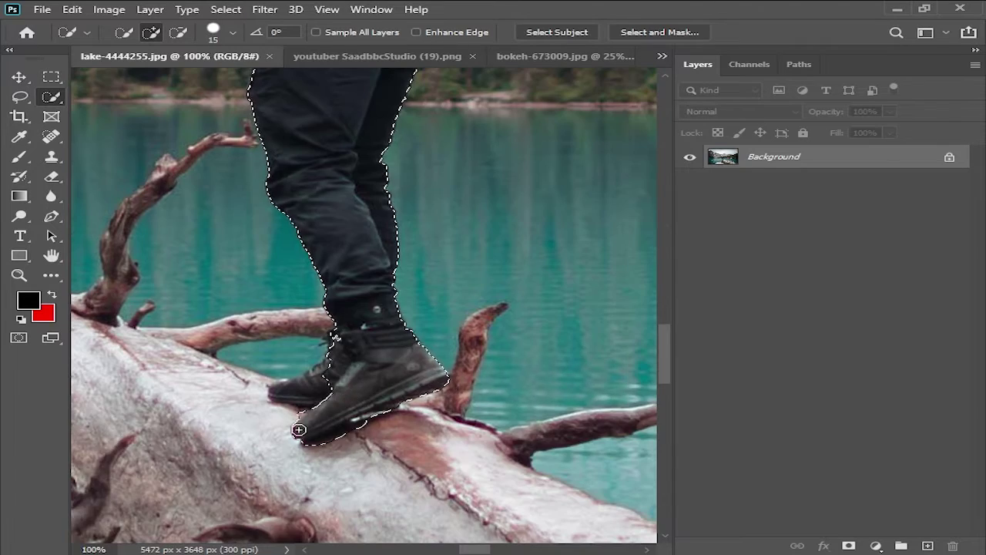
{"action": "scroll", "coordinate": [366, 357], "scroll_direction": "up", "scroll_amount": 4}
{"action": "scroll", "coordinate": [355, 385], "scroll_direction": "up", "scroll_amount": 4}
Step: Extend the selection over his upper body, shoulder and back, then switch to subtracting
{"action": "key", "text": "bracketright"}
{"action": "key", "text": "bracketright"}
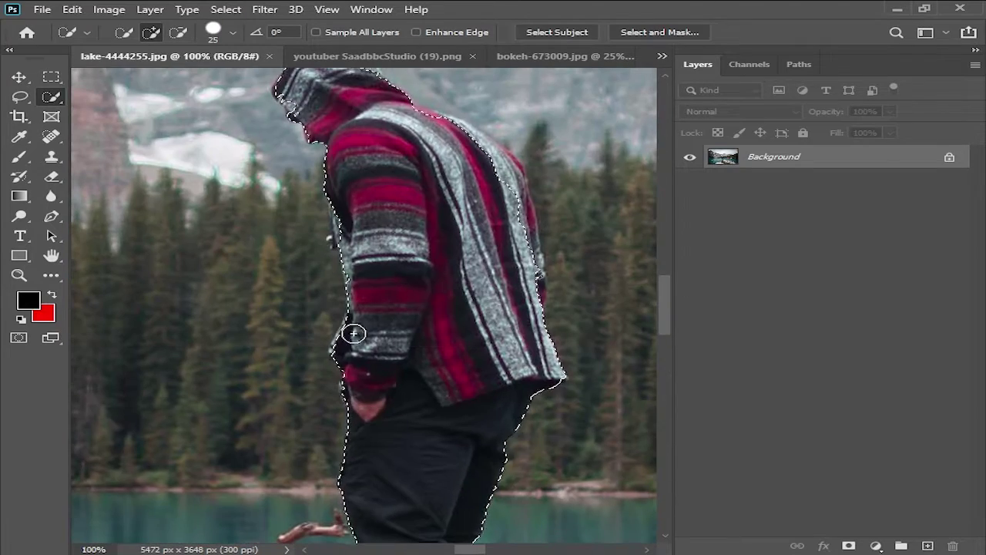
{"action": "scroll", "coordinate": [346, 209], "scroll_direction": "up", "scroll_amount": 3}
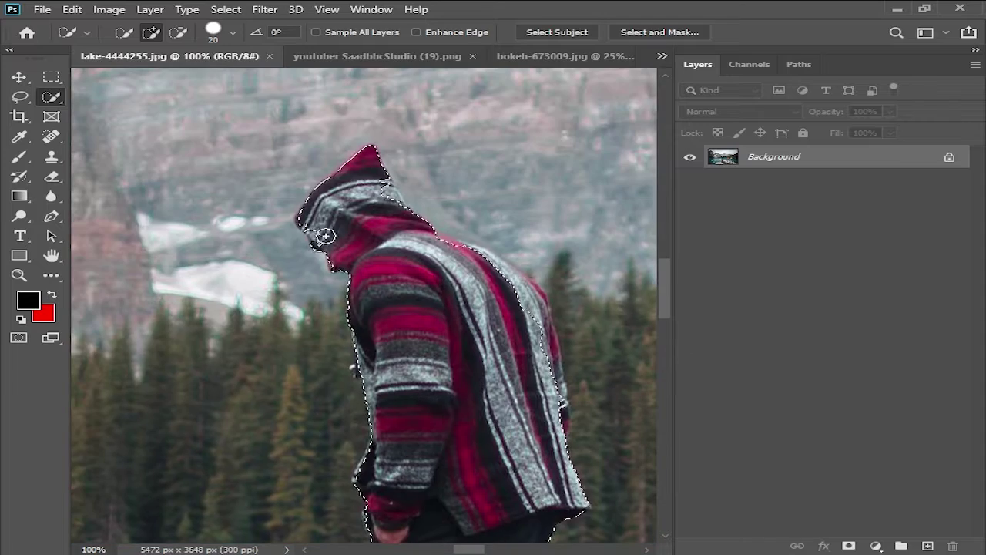
{"action": "key", "text": "bracketleft"}
{"action": "scroll", "coordinate": [339, 220], "scroll_direction": "down", "scroll_amount": 2}
{"action": "scroll", "coordinate": [339, 221], "scroll_direction": "right", "scroll_amount": 4}
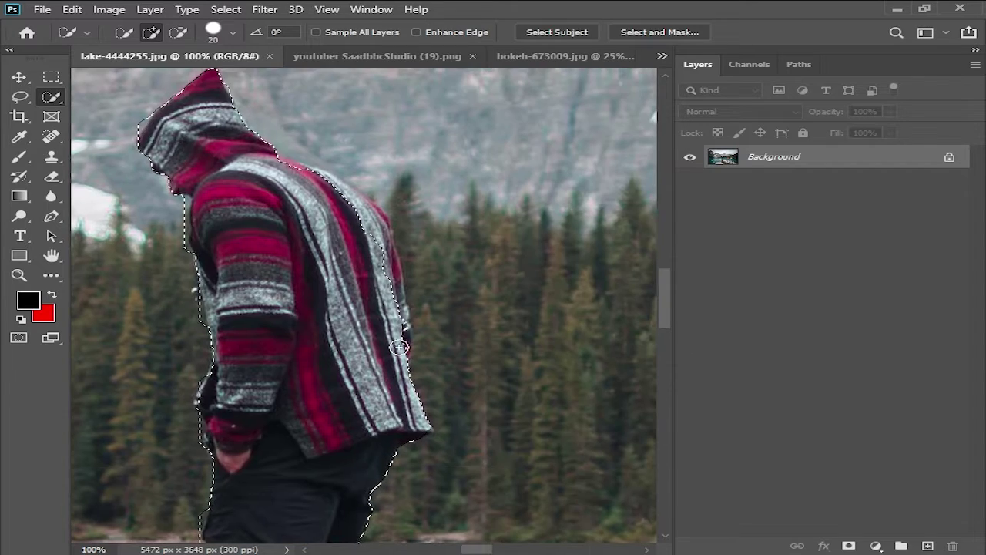
{"action": "key", "text": "bracketright"}
{"action": "mouse_move", "coordinate": [382, 189]}
{"action": "left_mouse_down"}
{"action": "mouse_move", "coordinate": [387, 266]}
{"action": "mouse_move", "coordinate": [398, 280]}
{"action": "left_mouse_up"}
{"action": "scroll", "coordinate": [339, 289], "scroll_direction": "down", "scroll_amount": 2}
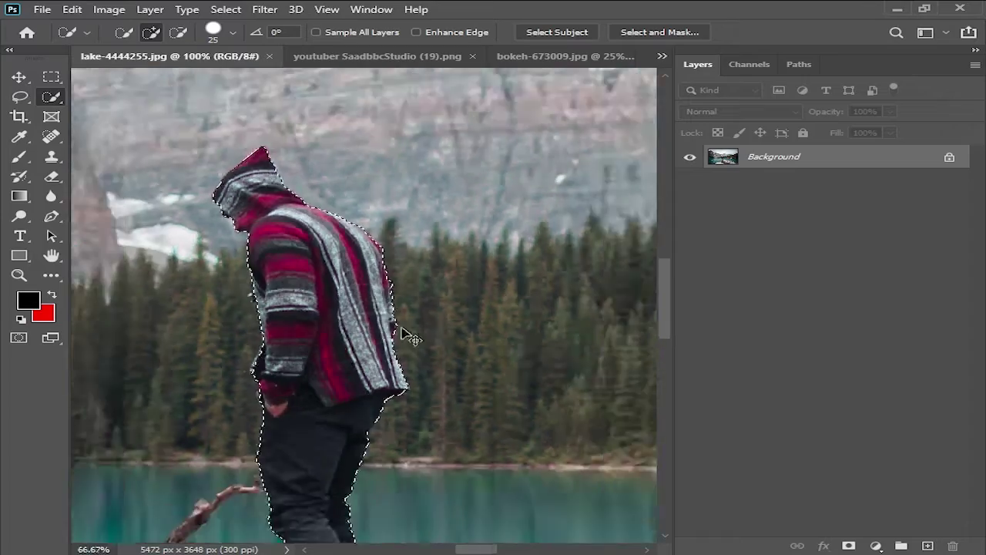
{"action": "scroll", "coordinate": [289, 295], "scroll_direction": "down", "scroll_amount": 3}
{"action": "key", "text": "alt"}
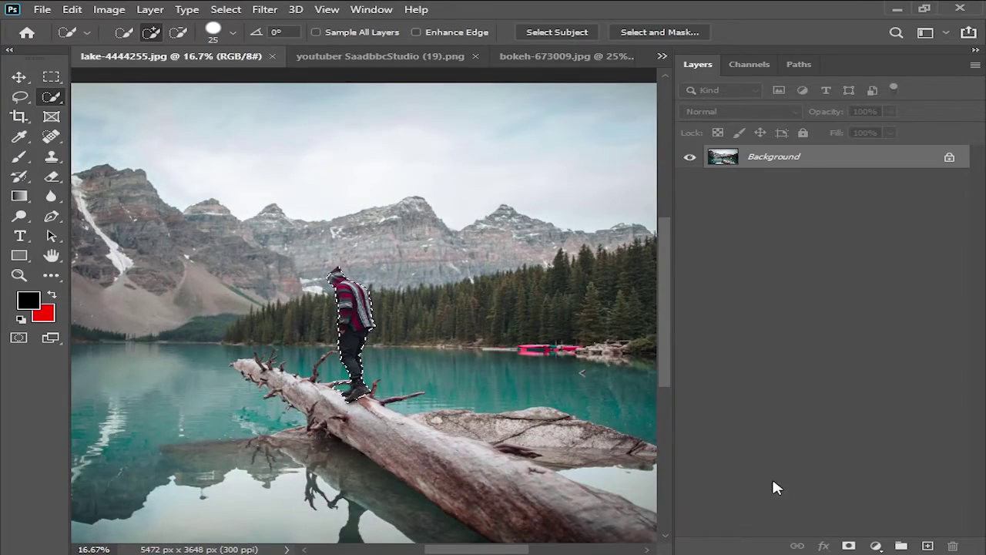
Step: Mask out everything but the man and apply the mask into Layer 0
{"action": "left_click", "coordinate": [848, 546]}
{"action": "scroll", "coordinate": [177, 216], "scroll_direction": "down", "scroll_amount": 1}
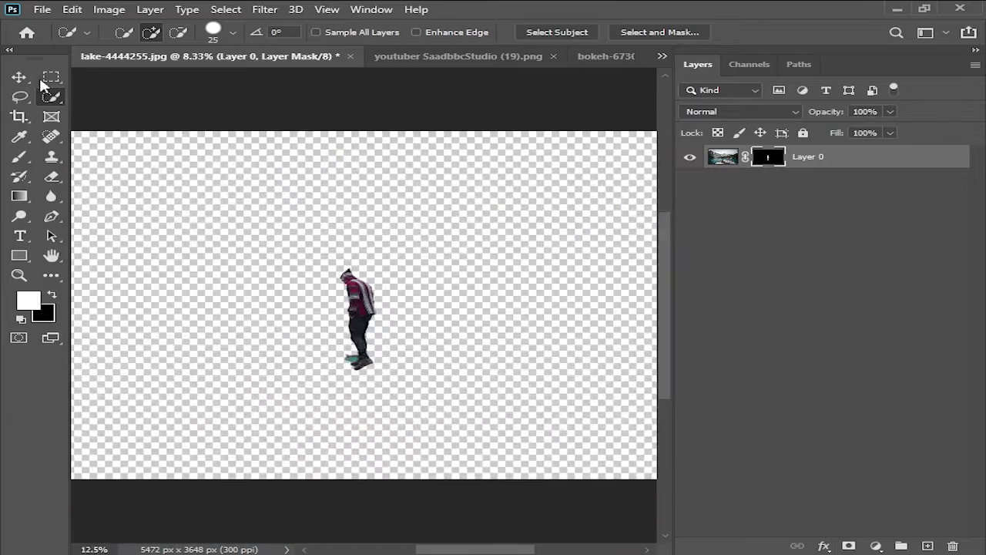
{"action": "left_click", "coordinate": [18, 77]}
{"action": "scroll", "coordinate": [416, 352], "scroll_direction": "up", "scroll_amount": 1}
{"action": "scroll", "coordinate": [395, 345], "scroll_direction": "up", "scroll_amount": 1}
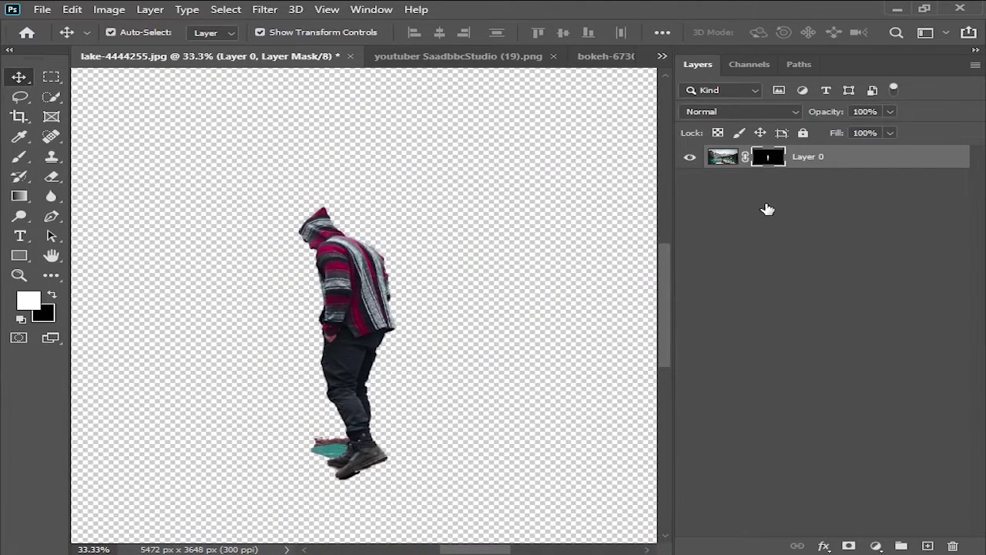
{"action": "right_click", "coordinate": [769, 157]}
{"action": "left_click", "coordinate": [500, 283]}
{"action": "key", "text": "ctrl+plus"}
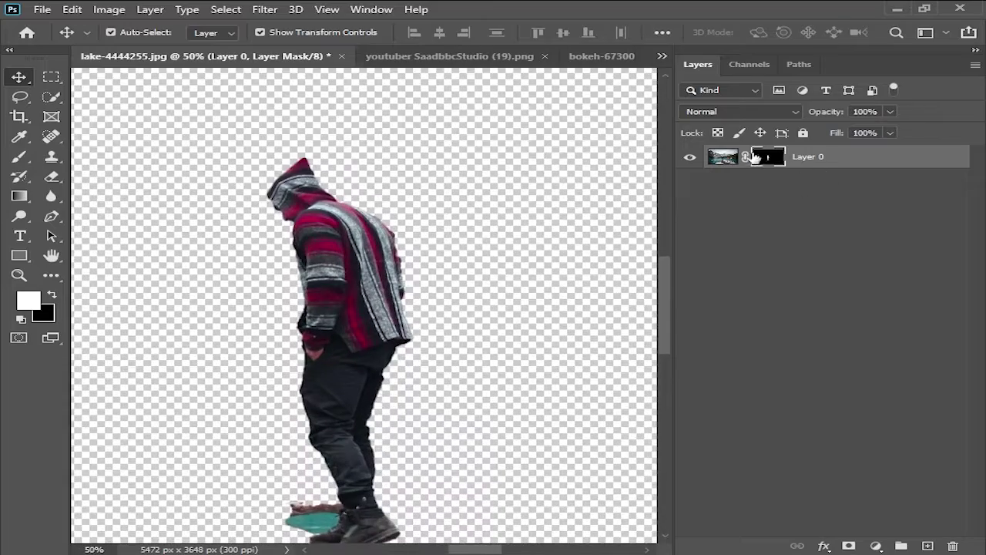
{"action": "right_click", "coordinate": [768, 157]}
{"action": "left_click", "coordinate": [794, 205]}
{"action": "key", "text": "ctrl+minus"}
{"action": "key", "text": "ctrl+minus"}
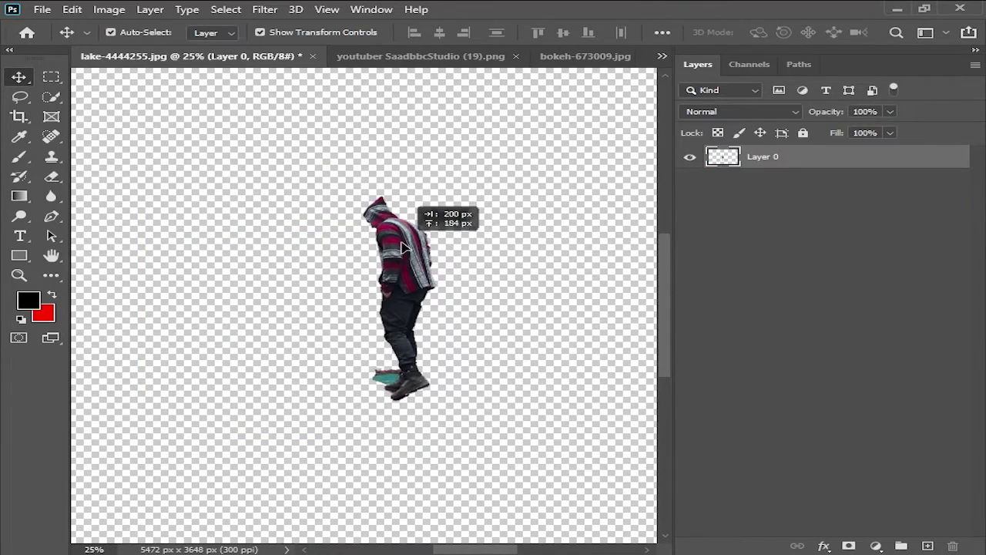
Step: Move the cut-out man to near the centre of the canvas
{"action": "left_click_drag", "start_coordinate": [376, 281], "coordinate": [421, 245]}
{"action": "key", "text": "ctrl+minus"}
{"action": "key", "text": "ctrl+minus"}
{"action": "key", "text": "ctrl+minus"}
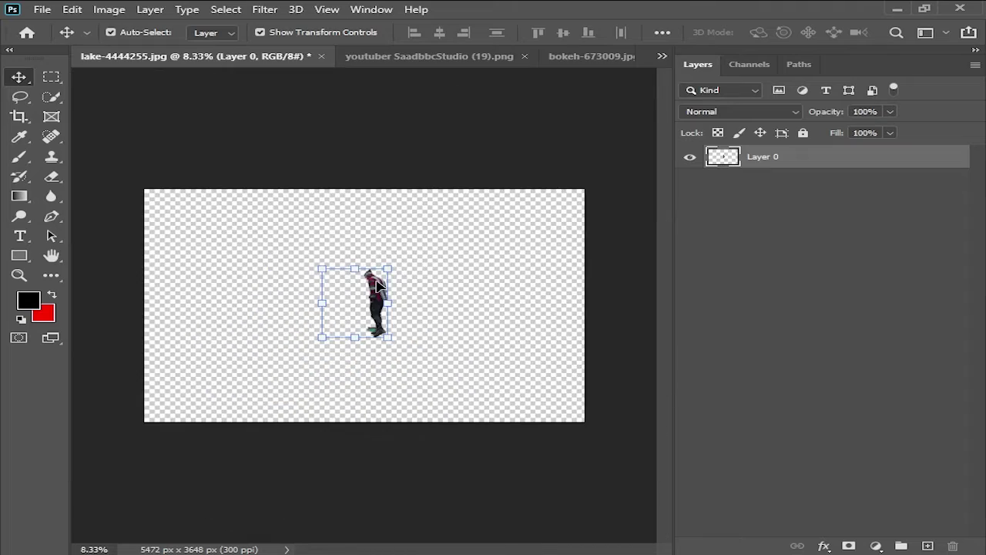
{"action": "left_click_drag", "start_coordinate": [376, 294], "coordinate": [375, 294]}
{"action": "left_click", "coordinate": [529, 249]}
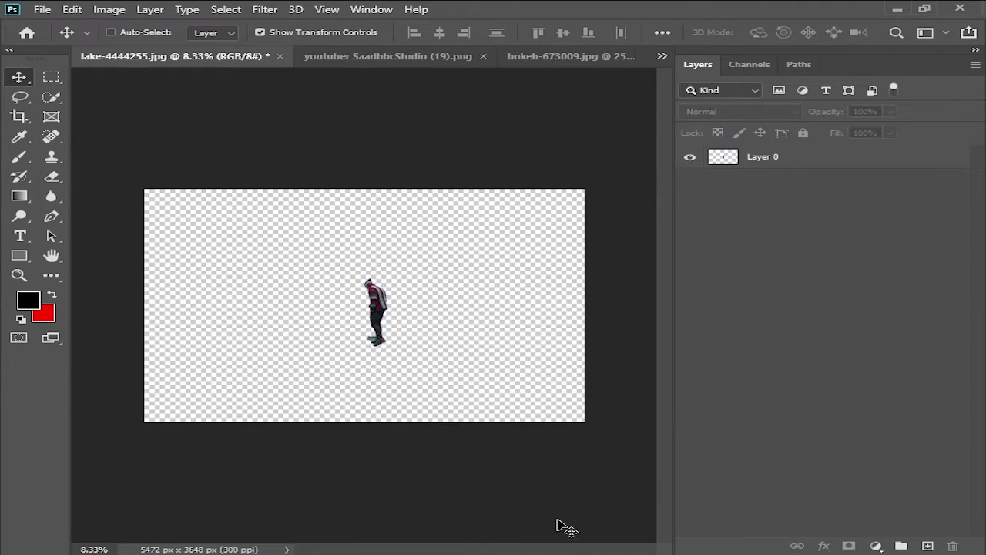
{"action": "key", "text": "ctrl+plus"}
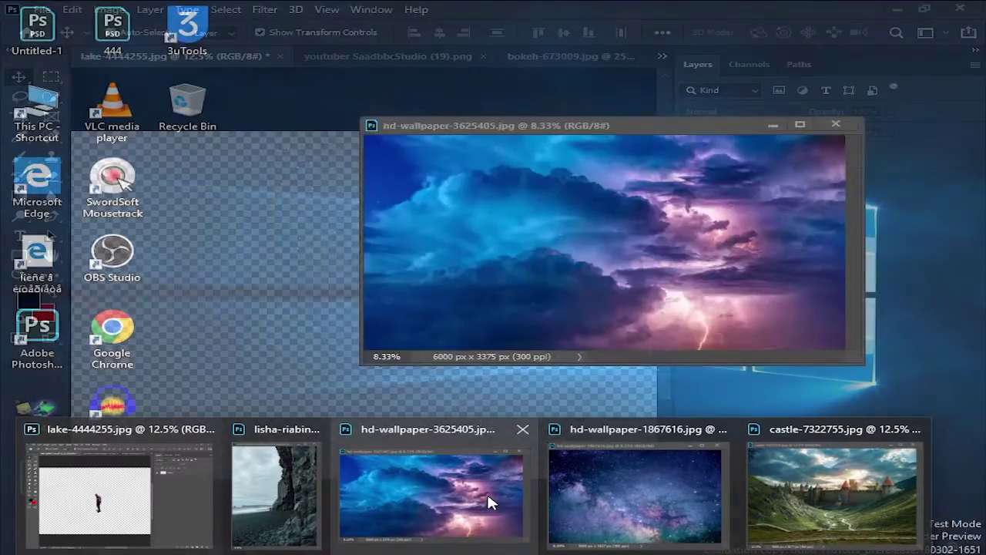
{"action": "mouse_move", "coordinate": [276, 485]}
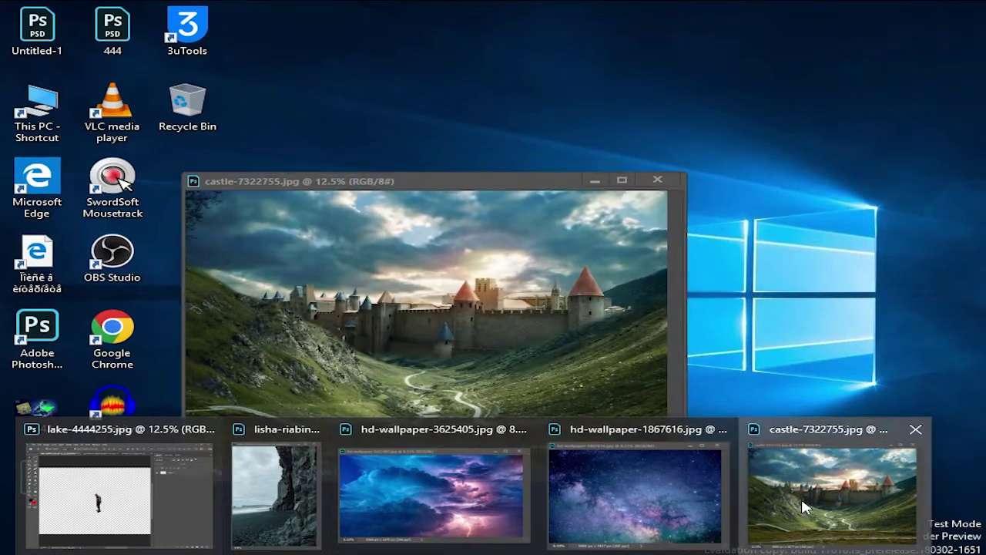
Step: Bring the castle valley photo in beneath the man, enlarged and positioned below him
{"action": "left_click", "coordinate": [836, 493]}
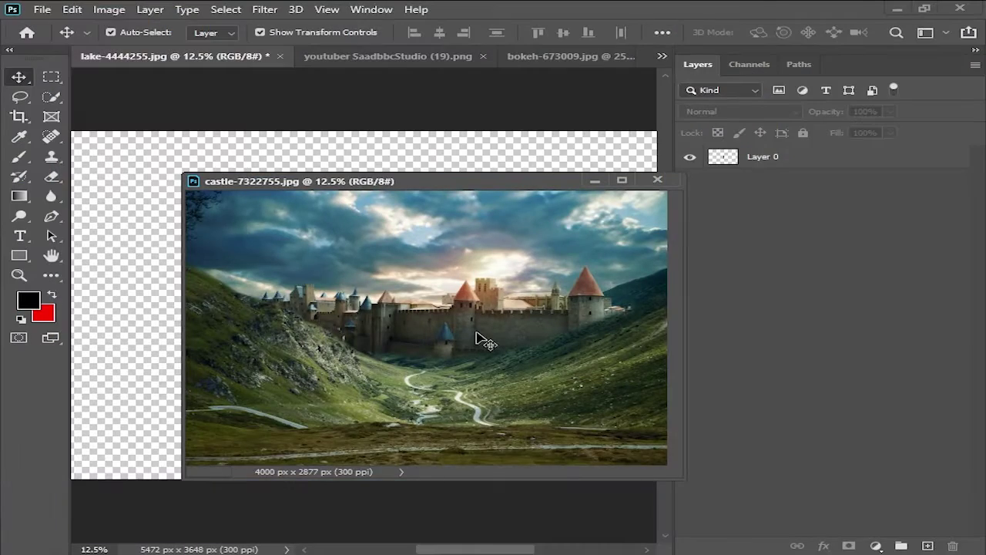
{"action": "left_click_drag", "start_coordinate": [539, 335], "coordinate": [254, 308]}
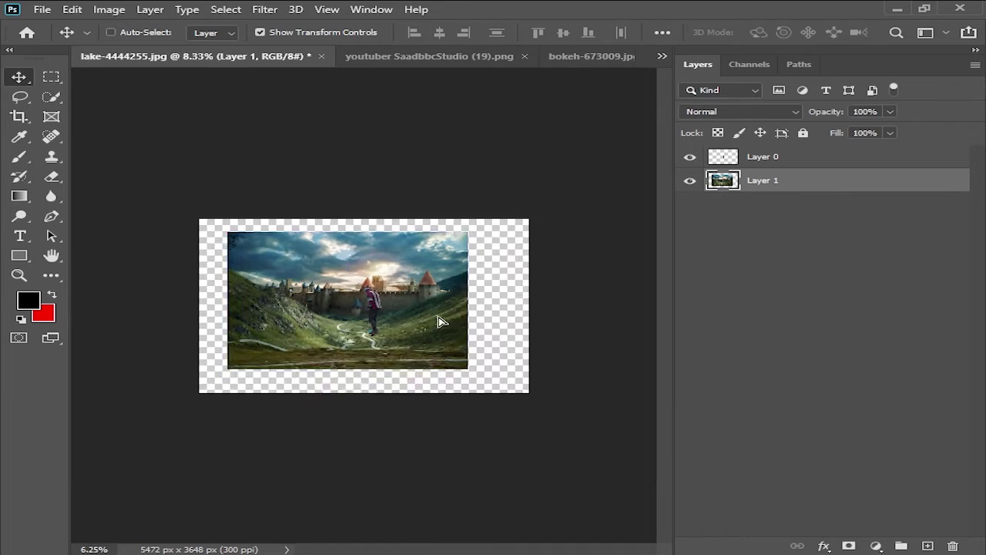
{"action": "left_click_drag", "start_coordinate": [440, 322], "coordinate": [439, 354]}
{"action": "left_click_drag", "start_coordinate": [467, 404], "coordinate": [506, 424]}
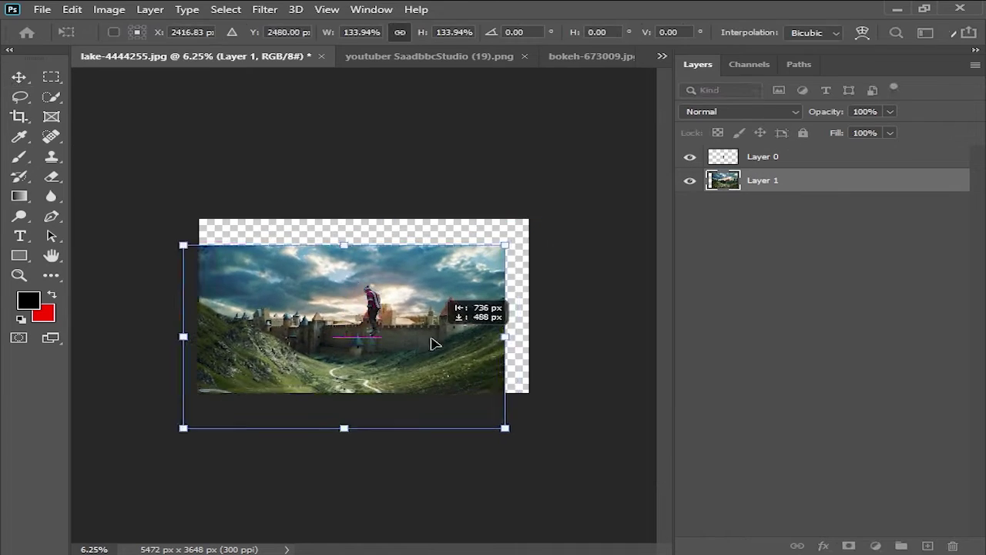
{"action": "left_click_drag", "start_coordinate": [434, 341], "coordinate": [452, 352]}
{"action": "key", "text": "Return"}
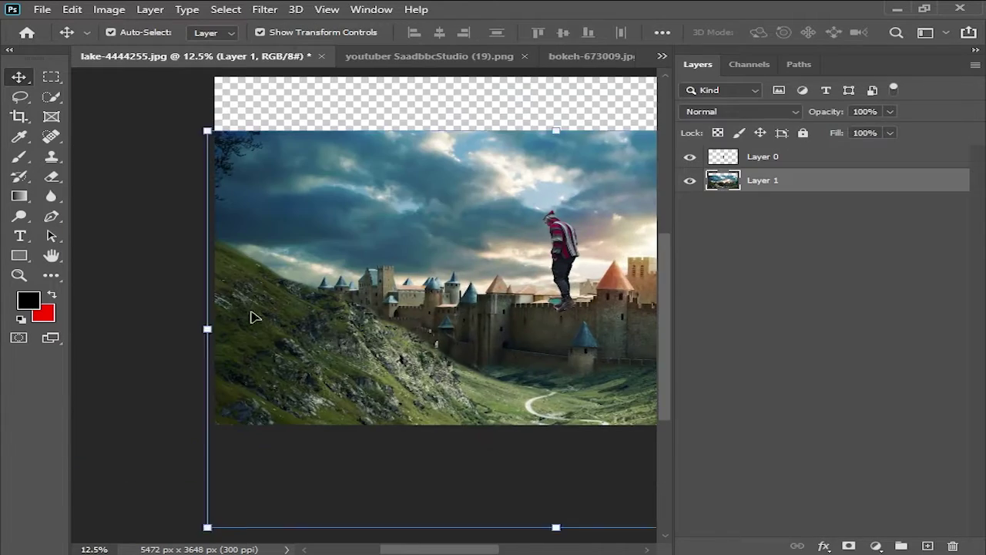
Step: Trace a Pen path along the curved hillside
{"action": "left_click", "coordinate": [51, 216]}
{"action": "left_click_drag", "start_coordinate": [268, 279], "coordinate": [297, 290]}
{"action": "scroll", "coordinate": [316, 333], "scroll_direction": "right", "scroll_amount": 2}
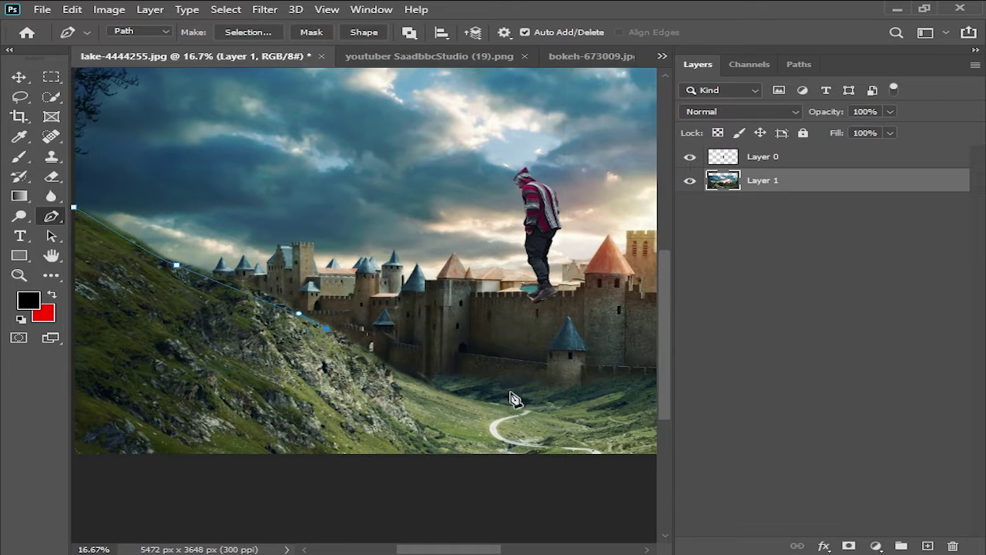
{"action": "scroll", "coordinate": [493, 391], "scroll_direction": "down", "scroll_amount": 1}
{"action": "left_click", "coordinate": [468, 348]}
{"action": "scroll", "coordinate": [463, 363], "scroll_direction": "right", "scroll_amount": 4}
{"action": "scroll", "coordinate": [455, 370], "scroll_direction": "up", "scroll_amount": 1}
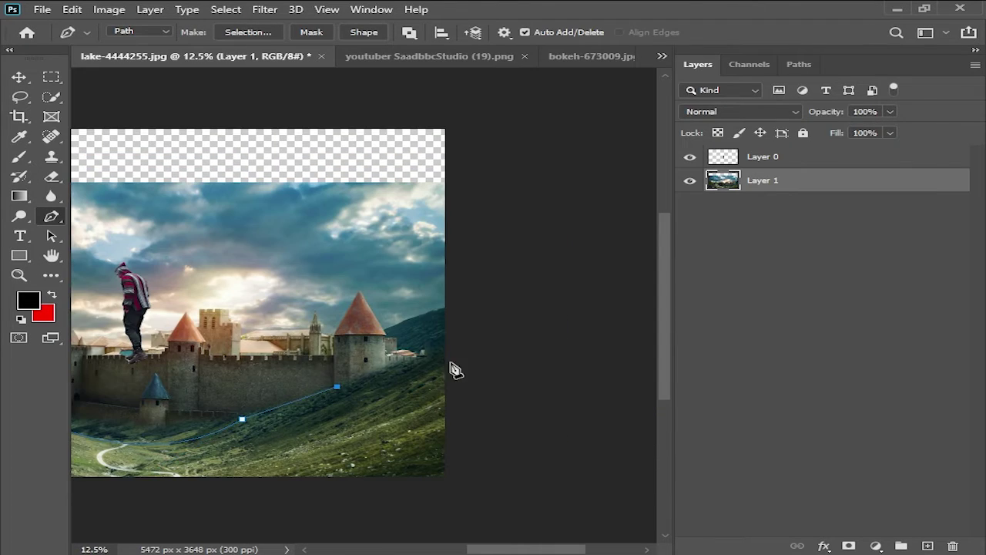
{"action": "scroll", "coordinate": [347, 155], "scroll_direction": "down", "scroll_amount": 2}
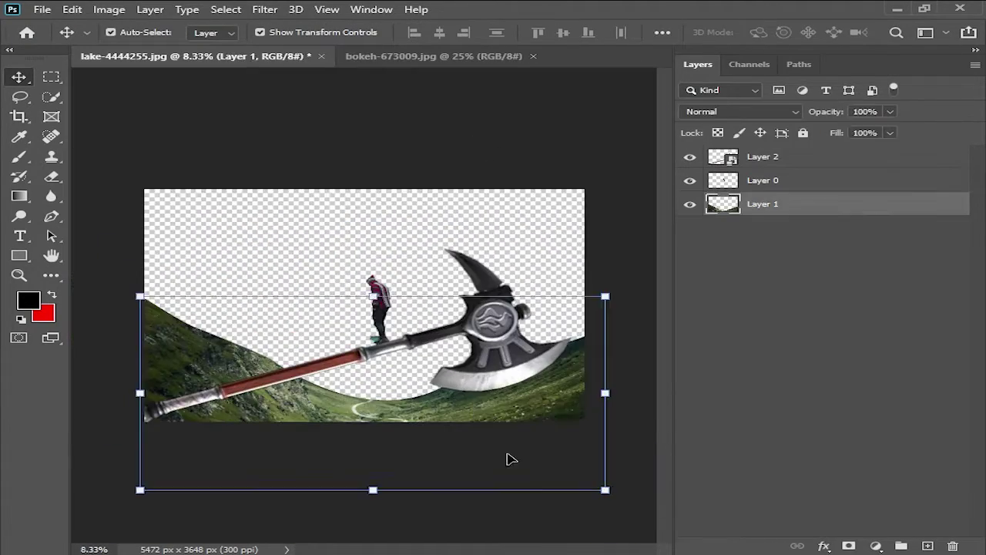
Step: Add the stormy clouds at the bottom of the stack and stretch the starry sky to fill the canvas
{"action": "left_click_drag", "start_coordinate": [540, 231], "coordinate": [308, 308]}
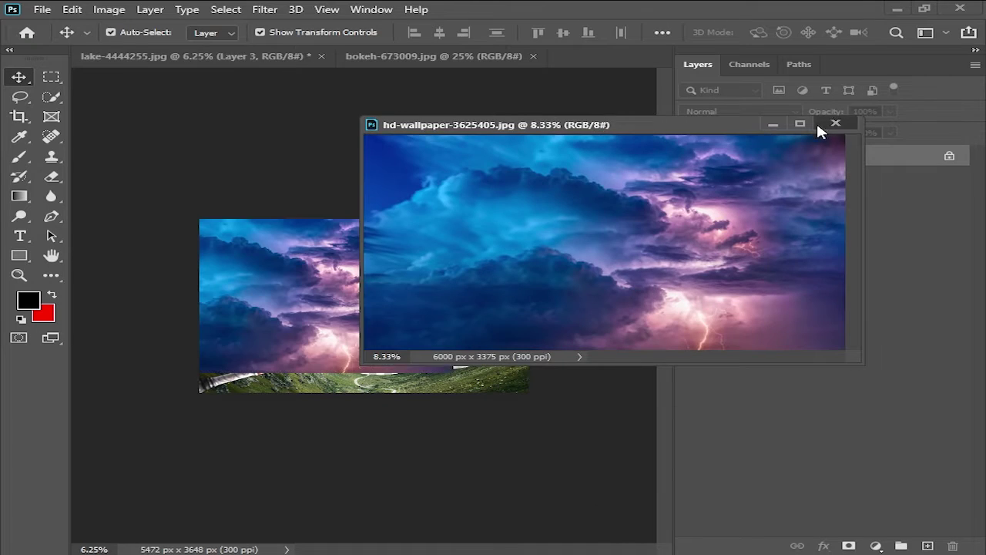
{"action": "left_click", "coordinate": [836, 123]}
{"action": "left_click_drag", "start_coordinate": [763, 157], "coordinate": [781, 238]}
{"action": "left_click_drag", "start_coordinate": [323, 293], "coordinate": [422, 280]}
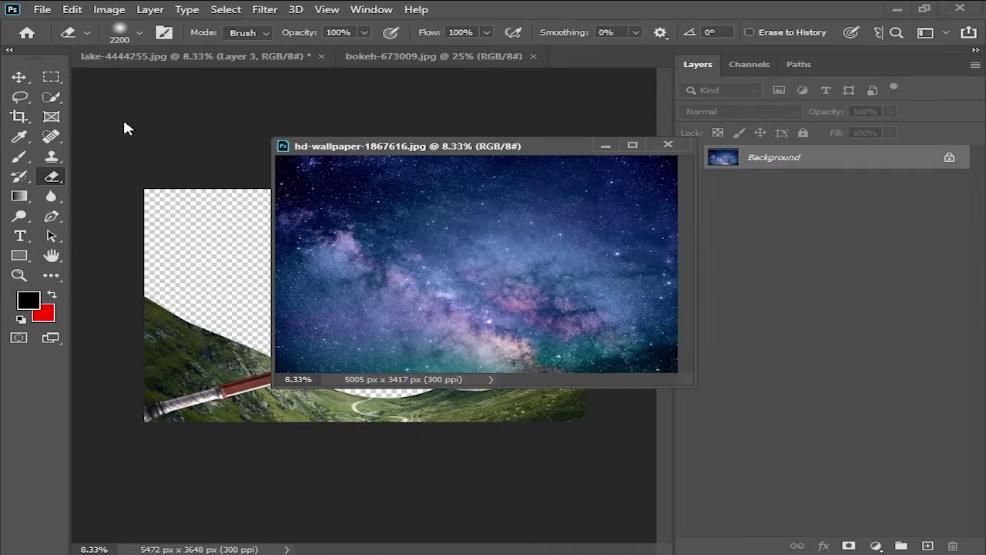
{"action": "left_click_drag", "start_coordinate": [164, 198], "coordinate": [146, 185]}
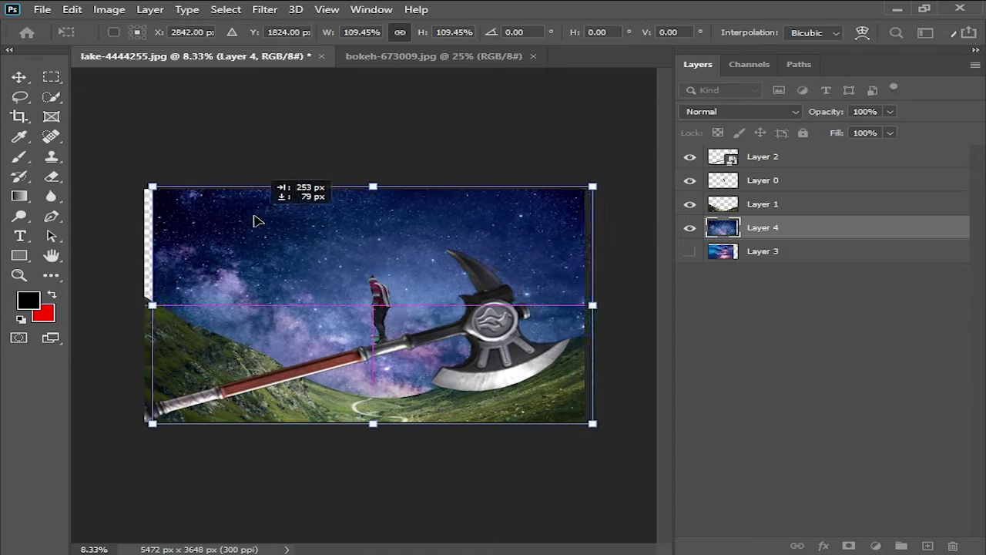
{"action": "key", "text": "Return"}
Step: Put the cloud layer above the starry sky and erase clouds to reveal the stars
{"action": "left_click", "coordinate": [690, 251]}
{"action": "left_click", "coordinate": [763, 251]}
{"action": "left_click_drag", "start_coordinate": [763, 251], "coordinate": [763, 223]}
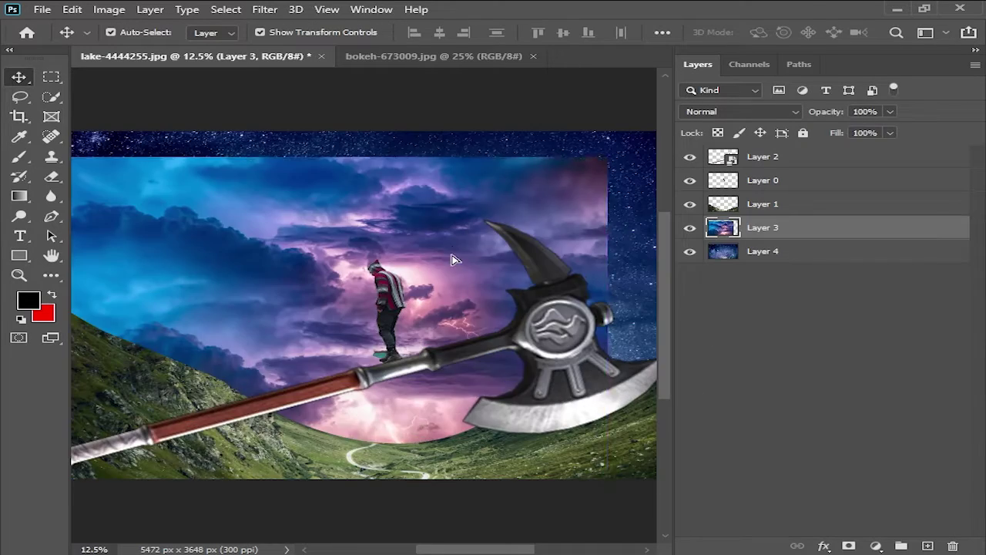
{"action": "key", "text": "e"}
{"action": "mouse_move", "coordinate": [183, 232]}
{"action": "left_mouse_down"}
{"action": "mouse_move", "coordinate": [341, 209]}
{"action": "mouse_move", "coordinate": [528, 298]}
{"action": "mouse_move", "coordinate": [396, 209]}
{"action": "mouse_move", "coordinate": [375, 291]}
{"action": "mouse_move", "coordinate": [242, 260]}
{"action": "left_mouse_up"}
{"action": "key", "text": "bracketleft"}
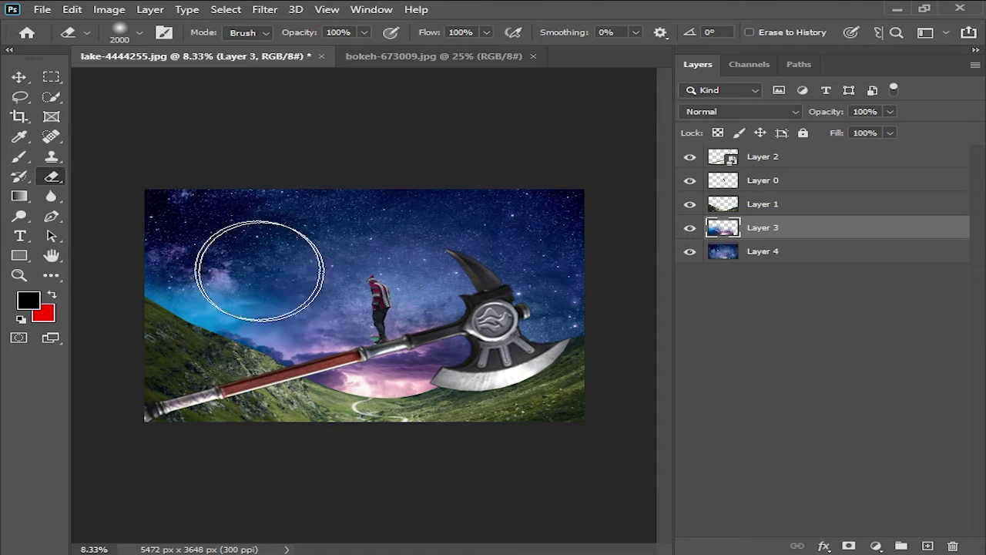
Step: Enlarge and shift the cloud layer, erasing more clouds near the man
{"action": "key", "text": "ctrl+t"}
{"action": "left_click_drag", "start_coordinate": [289, 181], "coordinate": [288, 191]}
{"action": "left_click_drag", "start_coordinate": [367, 307], "coordinate": [389, 339]}
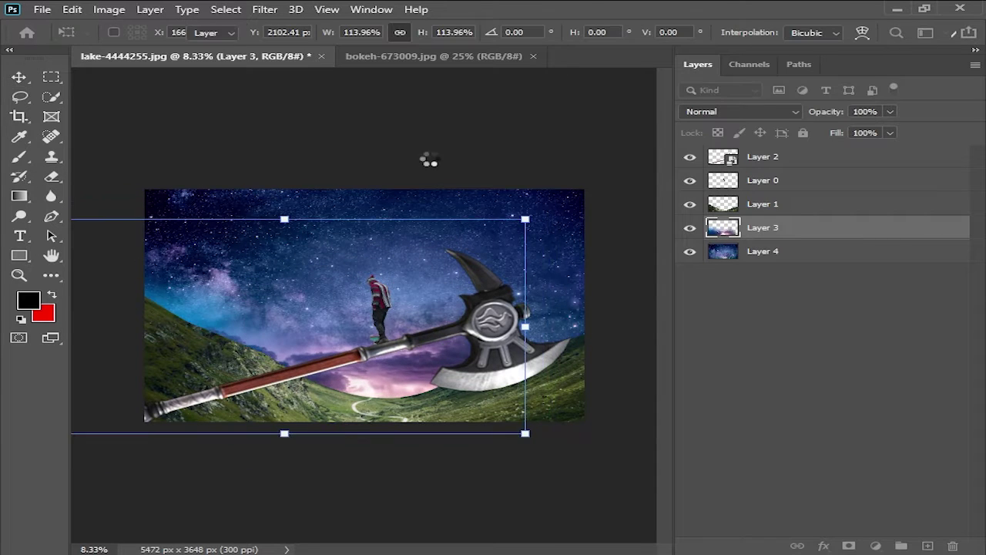
{"action": "key", "text": "Return"}
{"action": "key", "text": "ctrl+minus"}
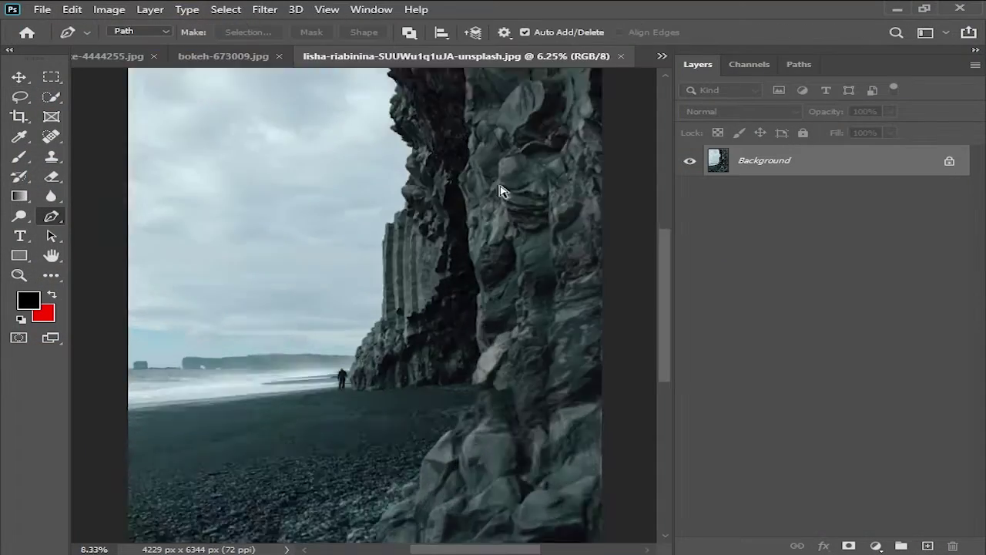
Step: Trace the rock crack in the sea-cliff photo with a Pen path from the top edge down
{"action": "scroll", "coordinate": [501, 191], "scroll_direction": "up", "scroll_amount": 2}
{"action": "left_click", "coordinate": [447, 147]}
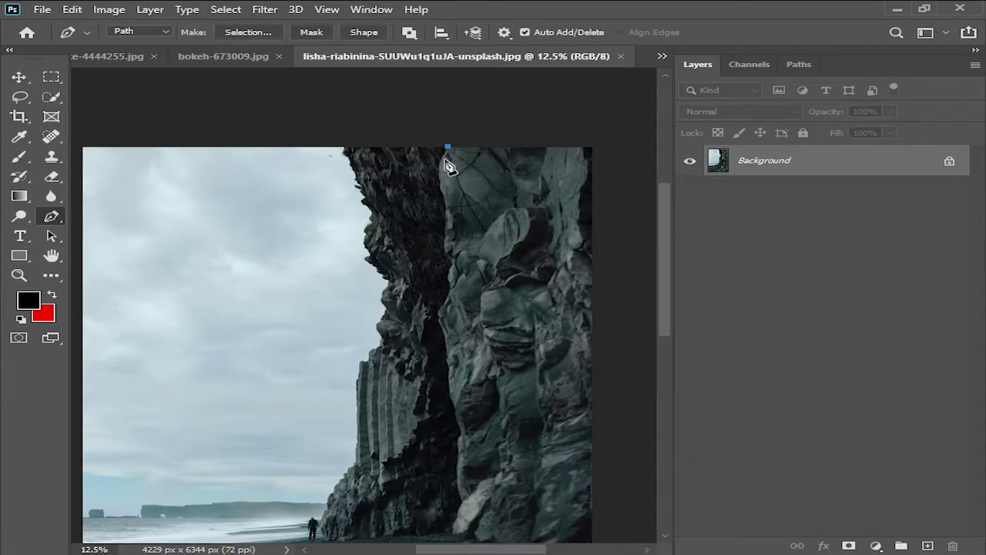
{"action": "left_click_drag", "start_coordinate": [445, 306], "coordinate": [447, 368]}
{"action": "scroll", "coordinate": [469, 264], "scroll_direction": "down", "scroll_amount": 3}
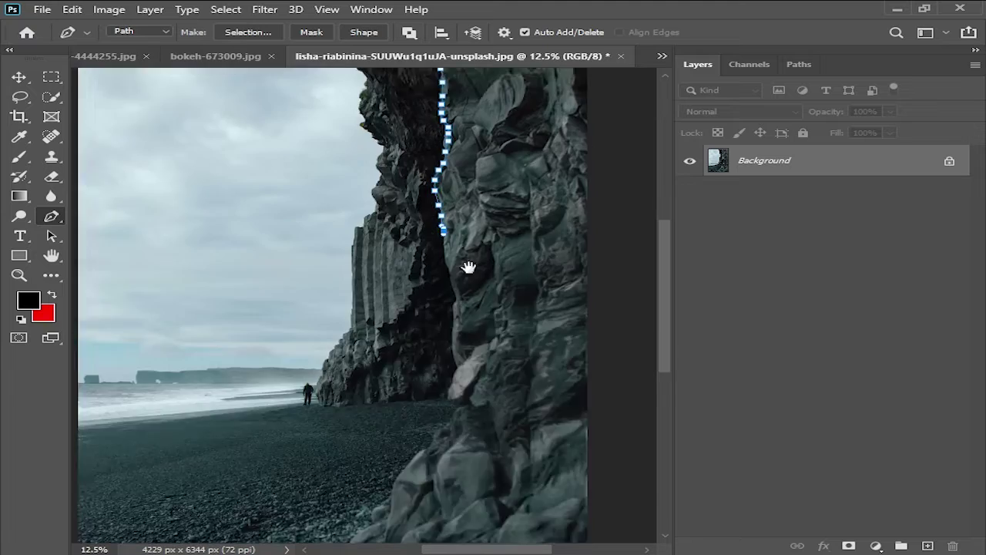
{"action": "scroll", "coordinate": [444, 209], "scroll_direction": "down", "scroll_amount": 2}
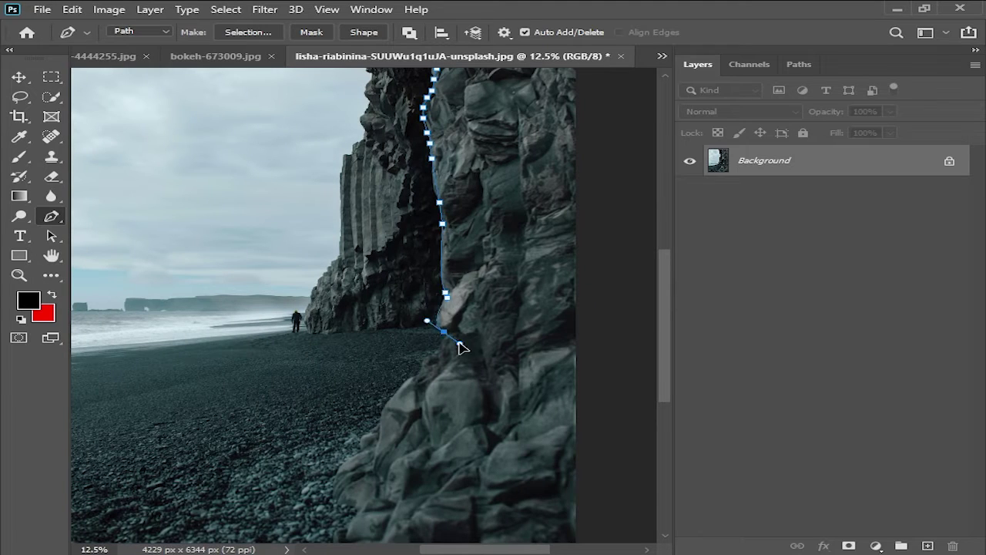
{"action": "scroll", "coordinate": [461, 349], "scroll_direction": "down", "scroll_amount": 2}
{"action": "scroll", "coordinate": [460, 349], "scroll_direction": "left", "scroll_amount": 1}
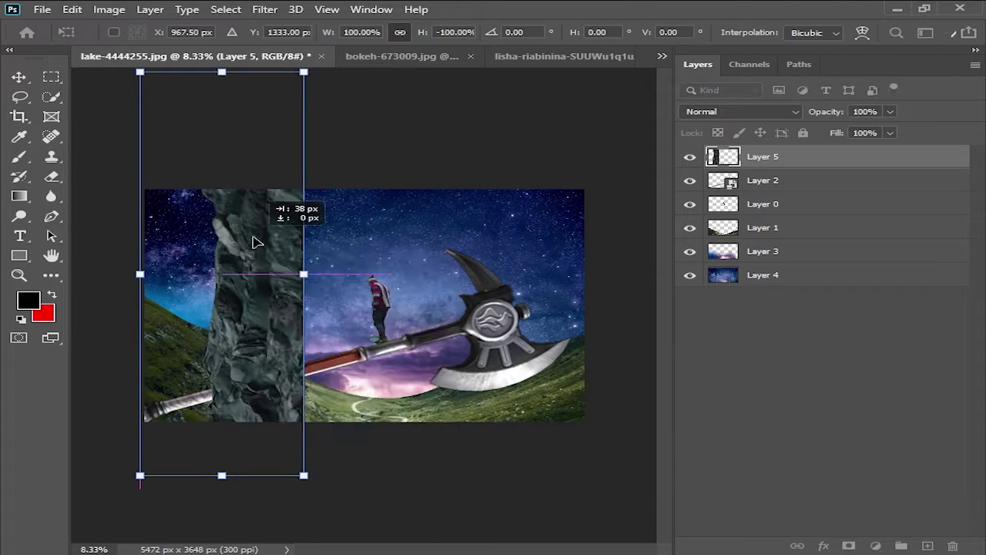
Step: Scale, tilt and move the rock piece onto the composite's left edge
{"action": "left_click_drag", "start_coordinate": [257, 242], "coordinate": [263, 300]}
{"action": "mouse_move", "coordinate": [304, 71]}
{"action": "left_mouse_down"}
{"action": "mouse_move", "coordinate": [283, 137]}
{"action": "mouse_move", "coordinate": [309, 149]}
{"action": "left_mouse_up"}
{"action": "left_click_drag", "start_coordinate": [200, 255], "coordinate": [174, 308]}
{"action": "key", "text": "Return"}
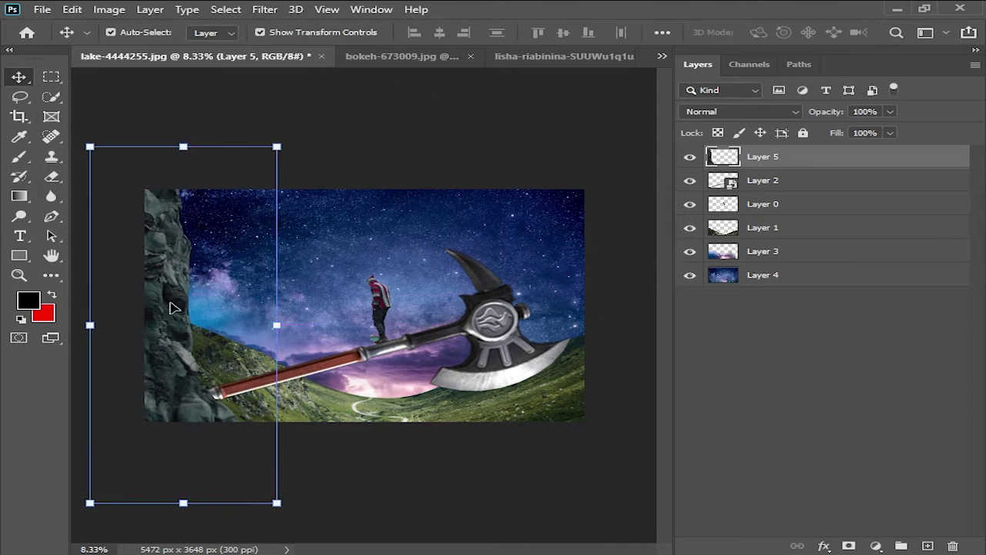
{"action": "left_click", "coordinate": [332, 463]}
{"action": "key", "text": "ctrl+minus"}
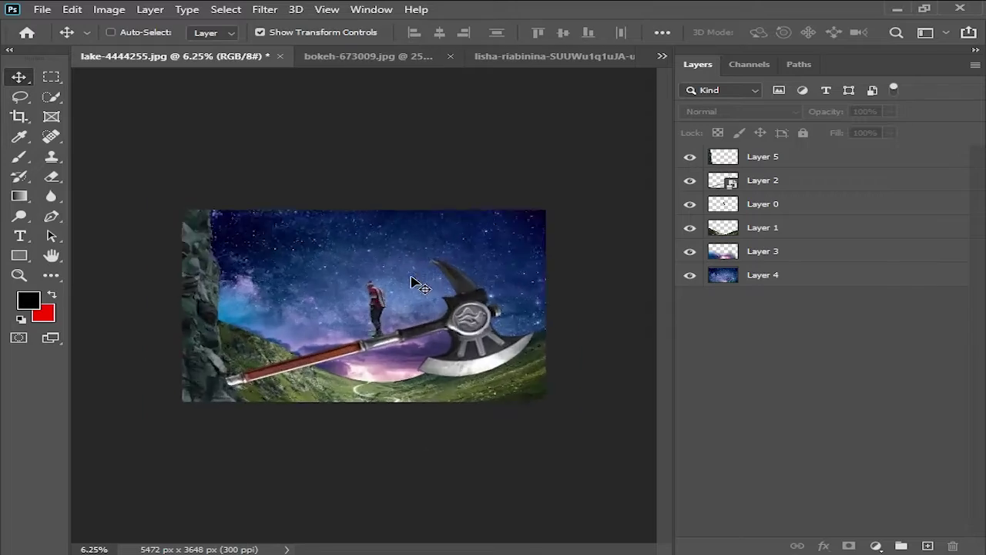
{"action": "key", "text": "ctrl+plus"}
{"action": "key", "text": "ctrl+plus"}
{"action": "key", "text": "ctrl+l"}
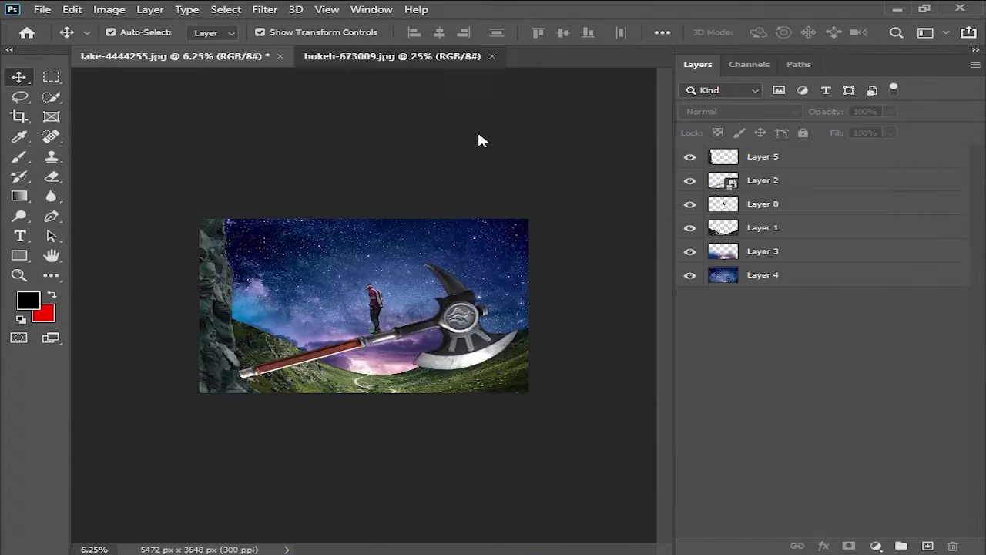
Step: Colorize the hillside Layer 1 with Hue/Saturation: Hue 217, Saturation 54, Lightness -48
{"action": "left_click", "coordinate": [763, 228]}
{"action": "left_click", "coordinate": [877, 545]}
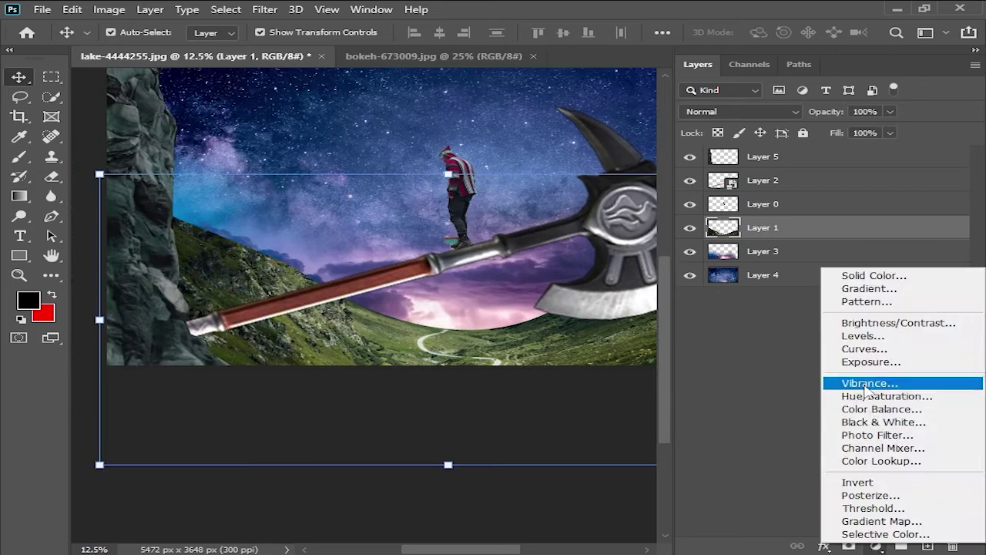
{"action": "left_click", "coordinate": [132, 43]}
{"action": "left_click", "coordinate": [116, 12]}
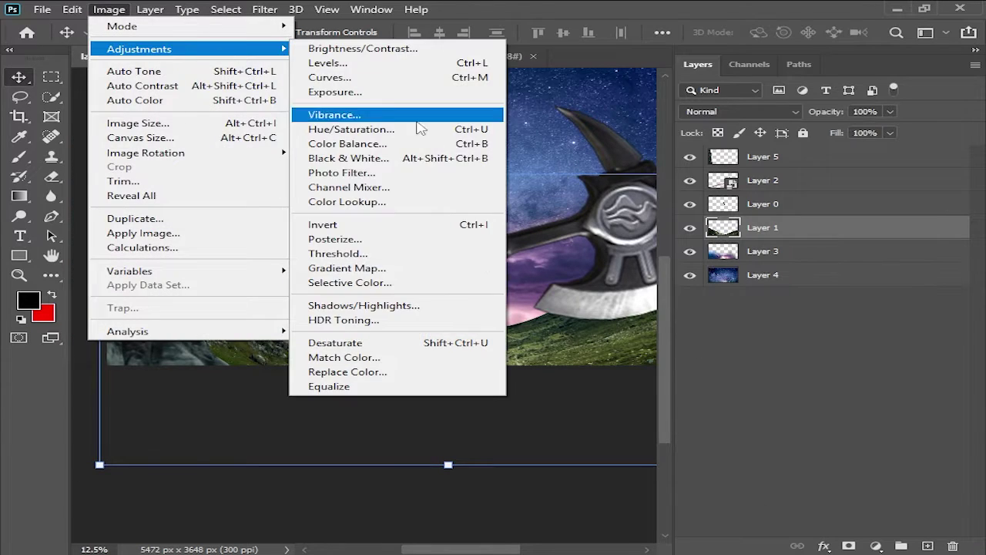
{"action": "left_click", "coordinate": [352, 129]}
{"action": "left_click_drag", "start_coordinate": [623, 134], "coordinate": [724, 111]}
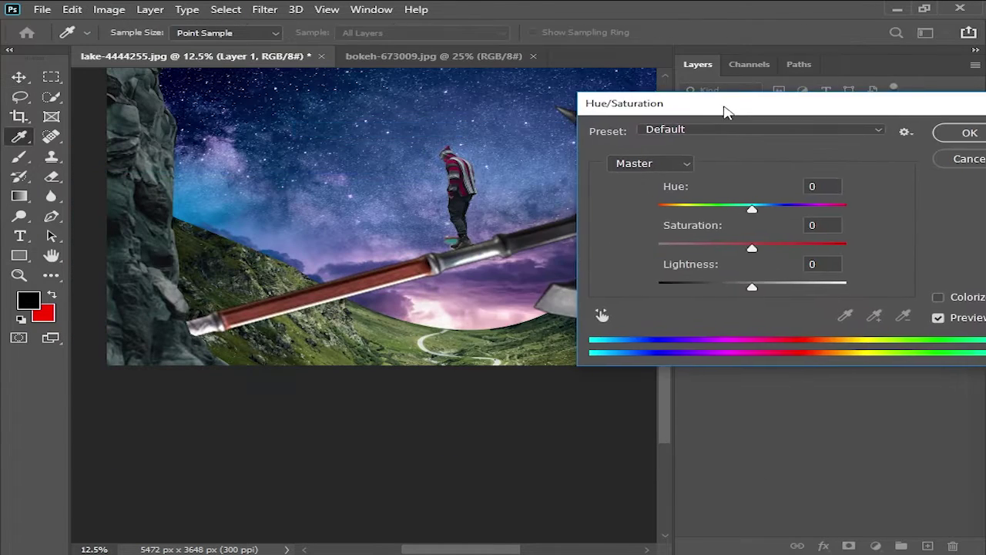
{"action": "left_click", "coordinate": [938, 296]}
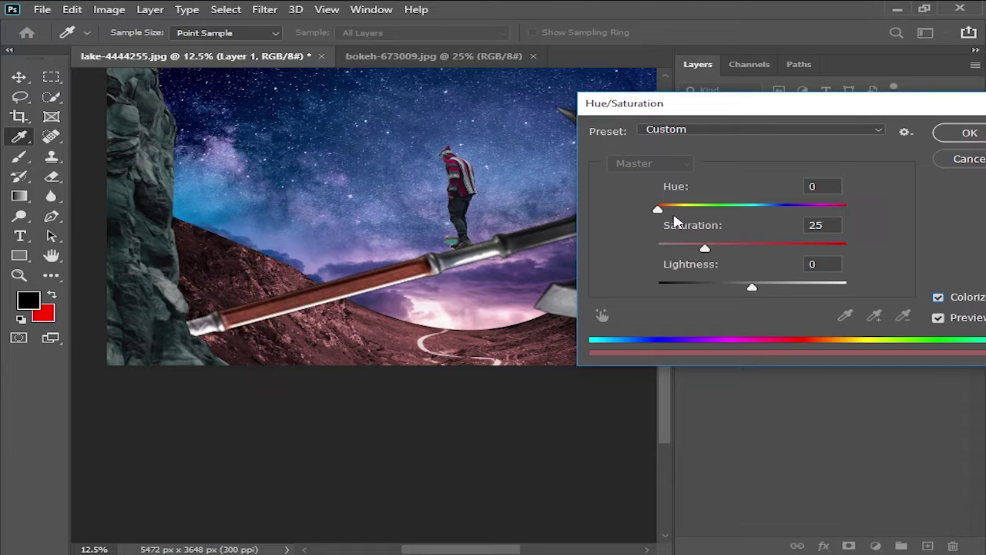
{"action": "left_click_drag", "start_coordinate": [685, 209], "coordinate": [785, 213]}
{"action": "left_click_drag", "start_coordinate": [706, 248], "coordinate": [783, 249]}
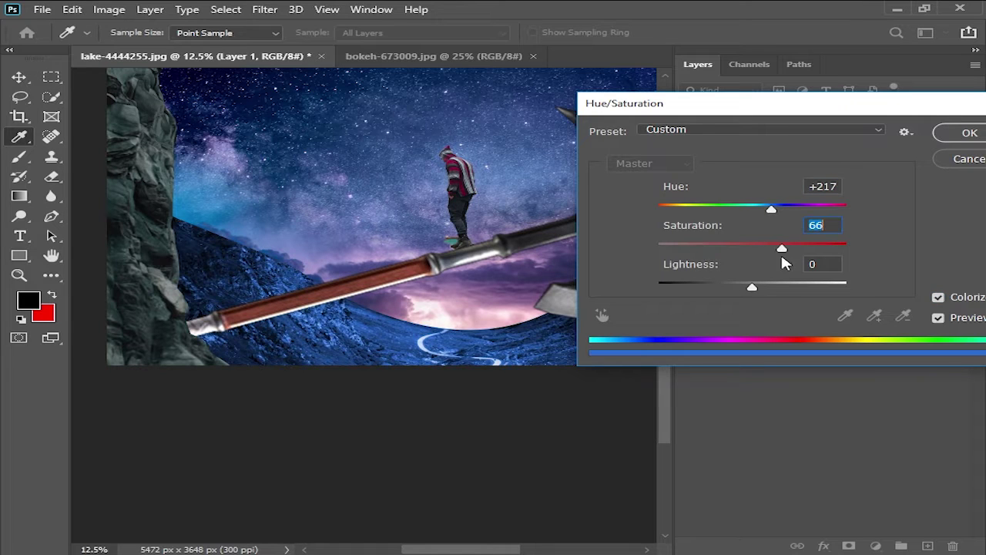
{"action": "left_click_drag", "start_coordinate": [753, 295], "coordinate": [711, 290]}
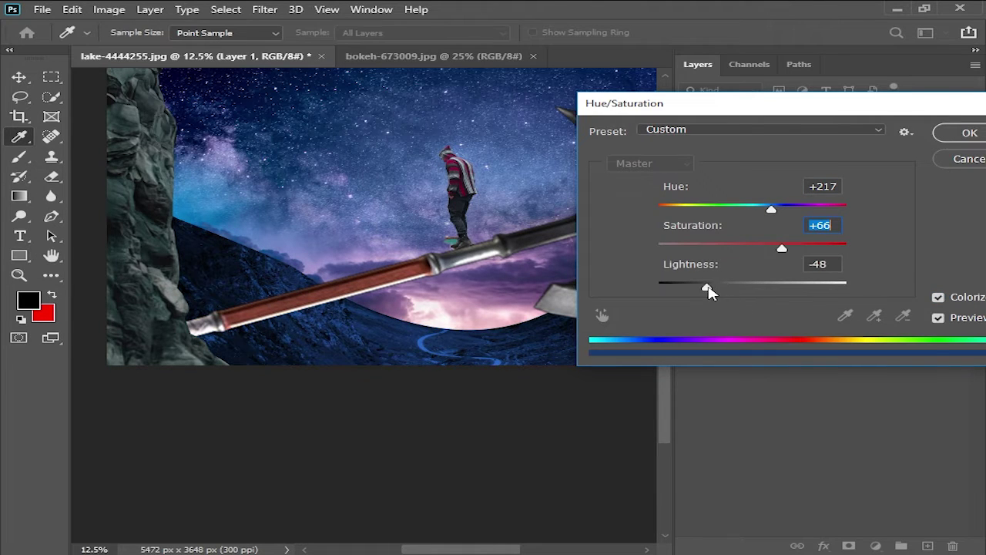
{"action": "key", "text": "ctrl+minus"}
{"action": "key", "text": "ctrl+minus"}
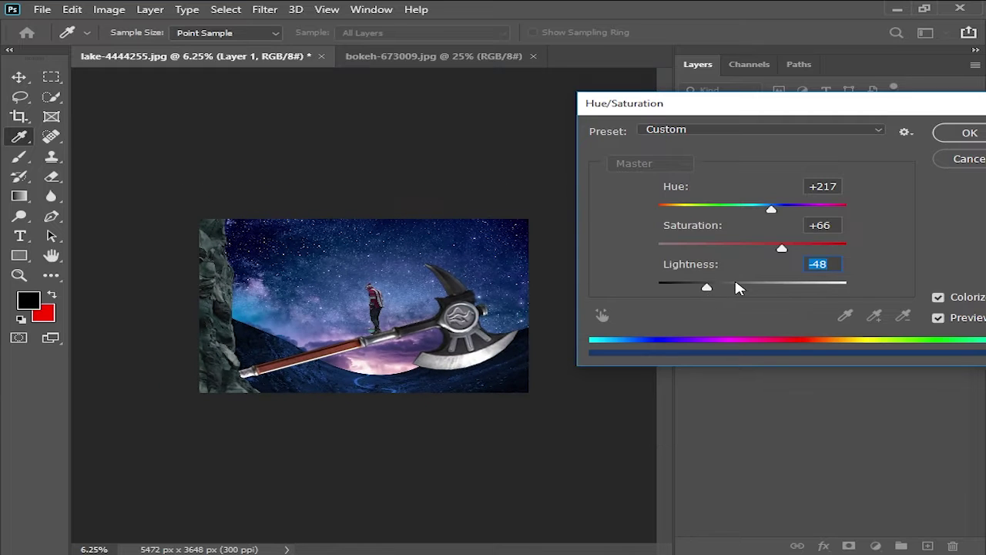
{"action": "key", "text": "ctrl+plus"}
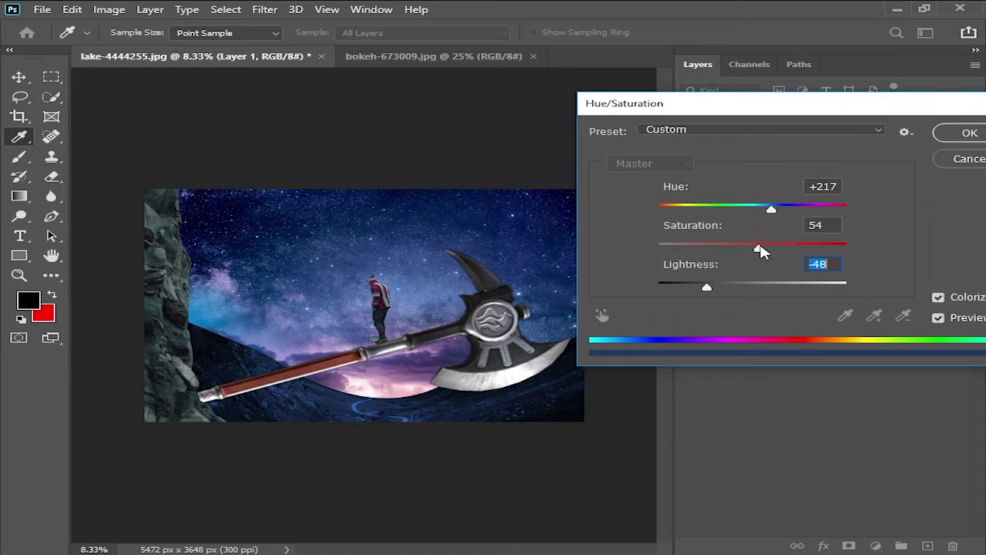
{"action": "left_click", "coordinate": [959, 136]}
Step: Apply Levels to the starry-sky Layer 4 with the midtone input at 0.69
{"action": "key", "text": "ctrl+plus"}
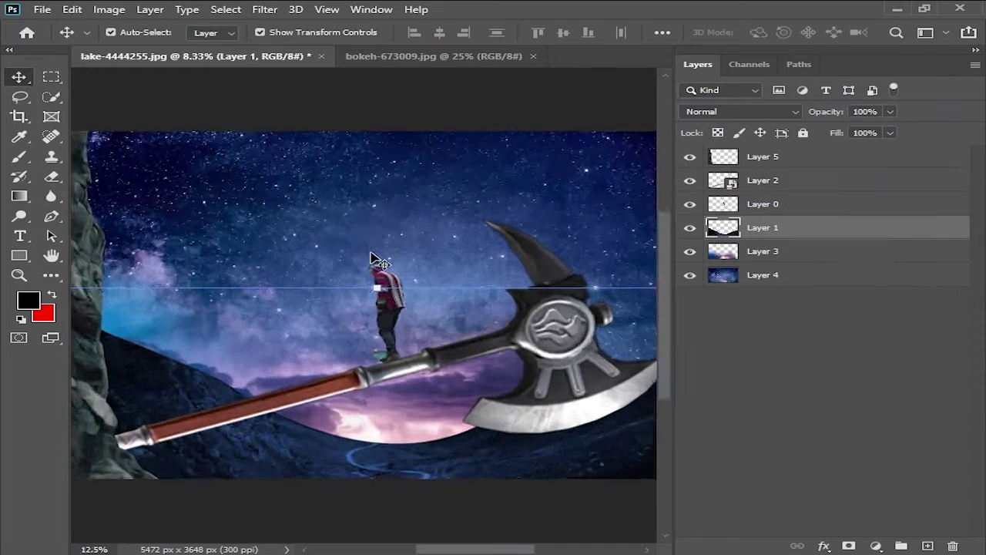
{"action": "key", "text": "ctrl+minus"}
{"action": "key", "text": "ctrl+minus"}
{"action": "key", "text": "ctrl+minus"}
{"action": "left_click", "coordinate": [417, 372]}
{"action": "key", "text": "ctrl+plus"}
{"action": "key", "text": "ctrl+plus"}
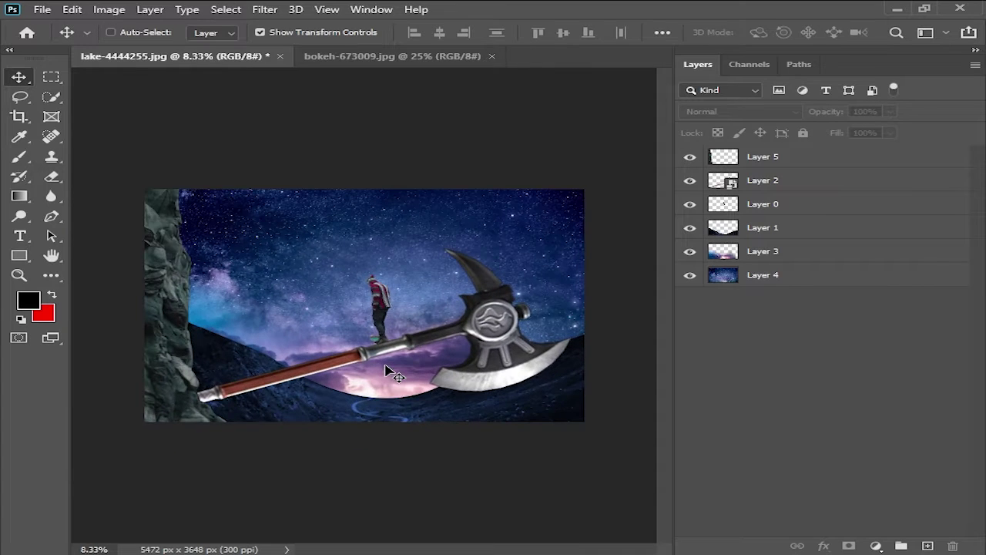
{"action": "key", "text": "ctrl+plus"}
{"action": "left_click_drag", "start_coordinate": [343, 275], "coordinate": [418, 182]}
{"action": "left_click", "coordinate": [418, 183]}
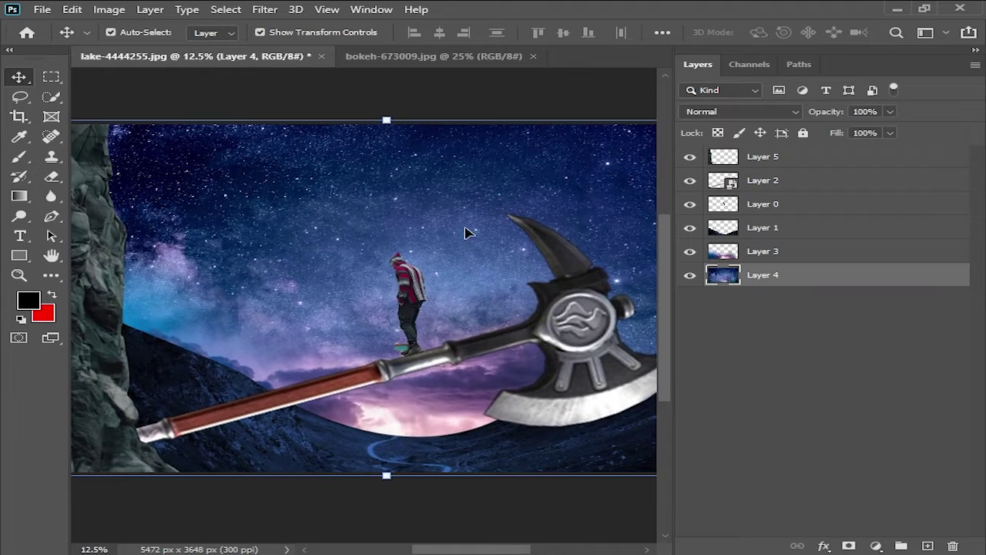
{"action": "left_click", "coordinate": [108, 9]}
{"action": "mouse_move", "coordinate": [139, 49]}
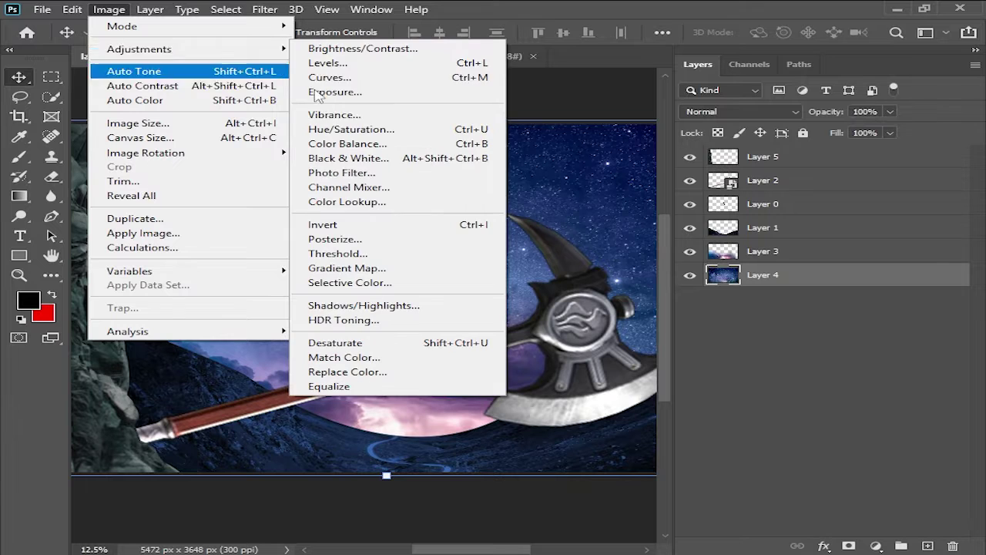
{"action": "left_click", "coordinate": [312, 62]}
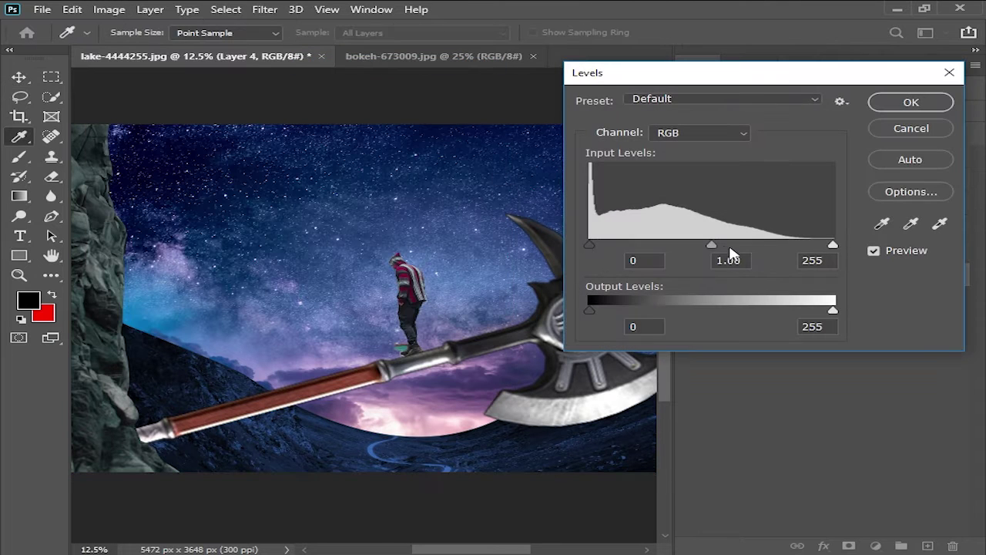
{"action": "left_click_drag", "start_coordinate": [716, 245], "coordinate": [731, 245]}
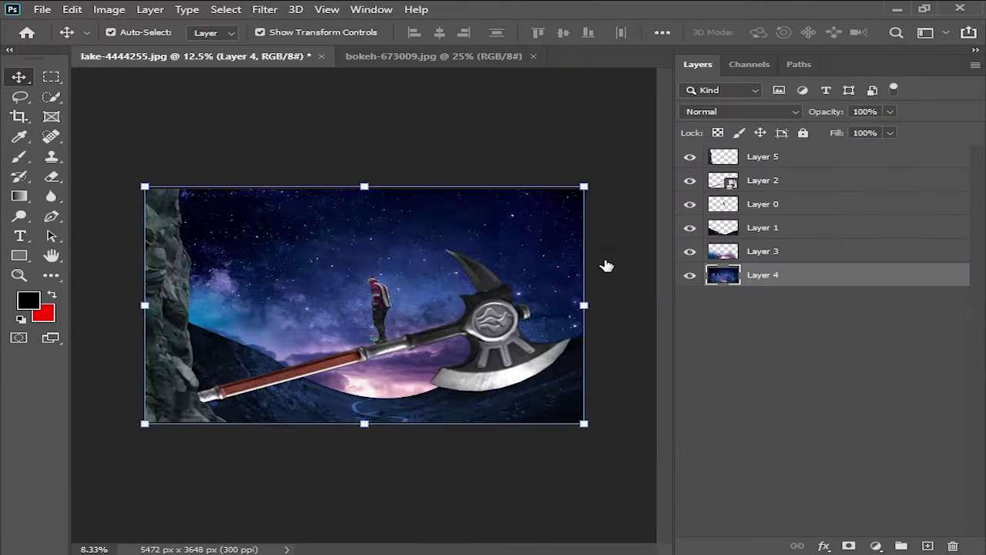
{"action": "key", "text": "ctrl+minus"}
{"action": "left_click", "coordinate": [454, 159]}
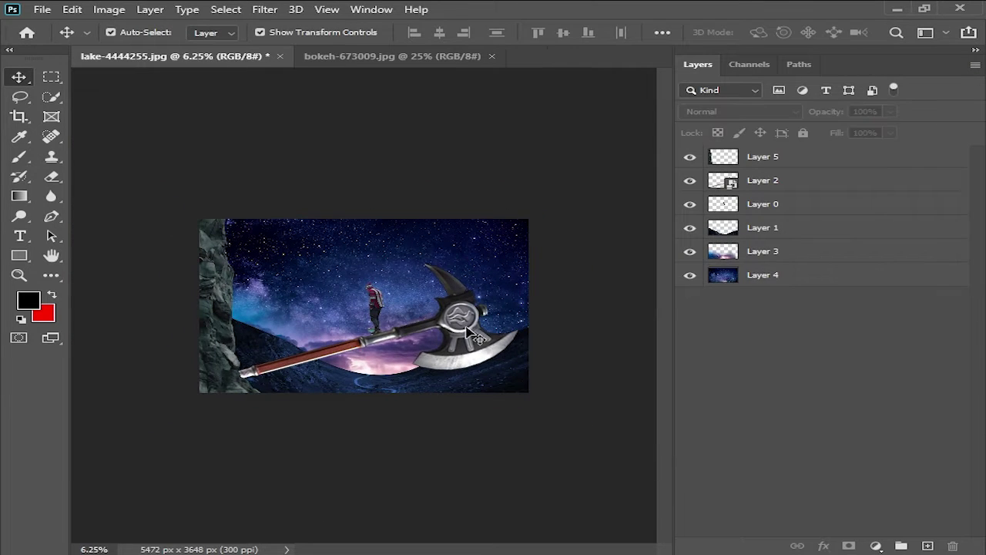
{"action": "key", "text": "ctrl+plus"}
{"action": "key", "text": "ctrl+plus"}
Step: Give the glow Layer 3 a Color Balance of +48, -13, -56
{"action": "left_click", "coordinate": [413, 425]}
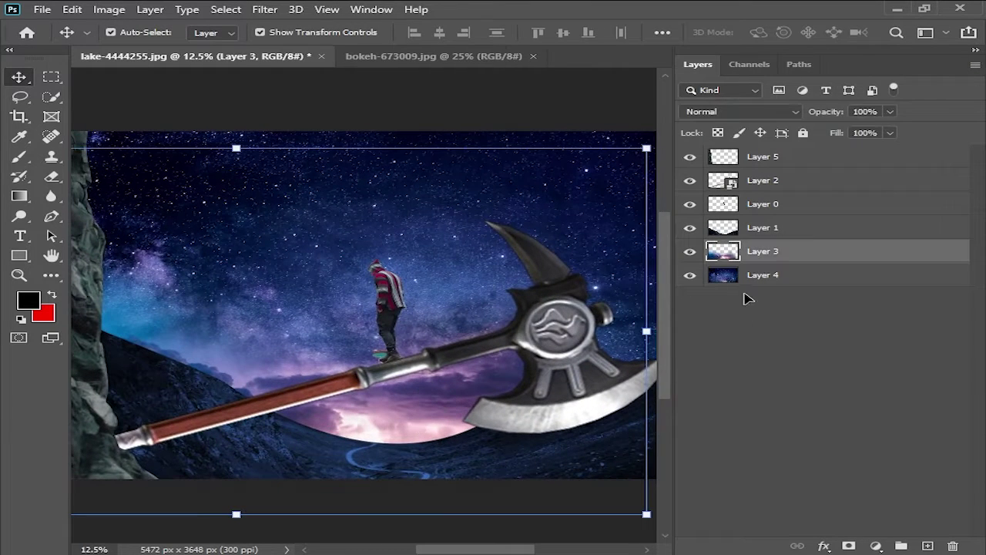
{"action": "key", "text": "ctrl+b"}
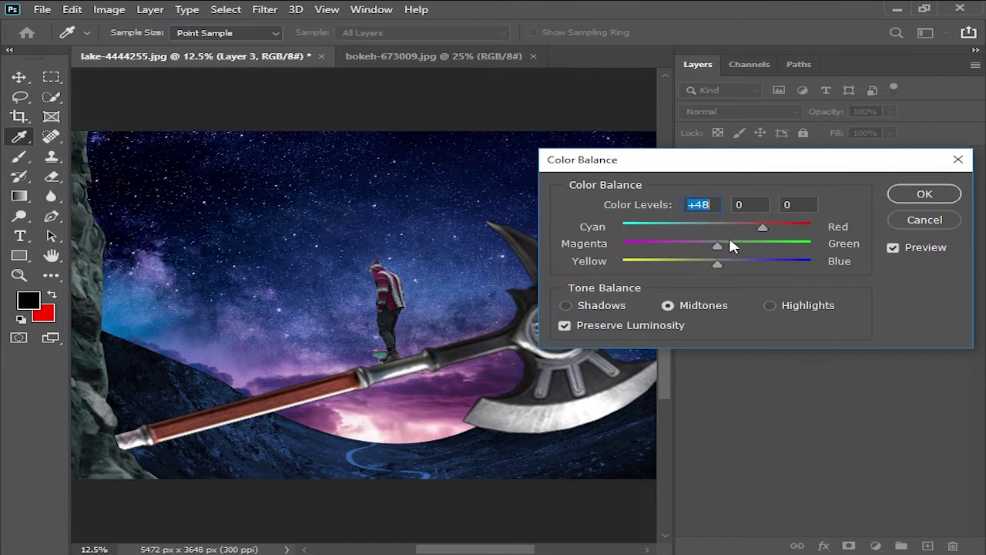
{"action": "mouse_move", "coordinate": [710, 247]}
{"action": "left_mouse_down"}
{"action": "mouse_move", "coordinate": [766, 245]}
{"action": "mouse_move", "coordinate": [711, 244]}
{"action": "left_mouse_up"}
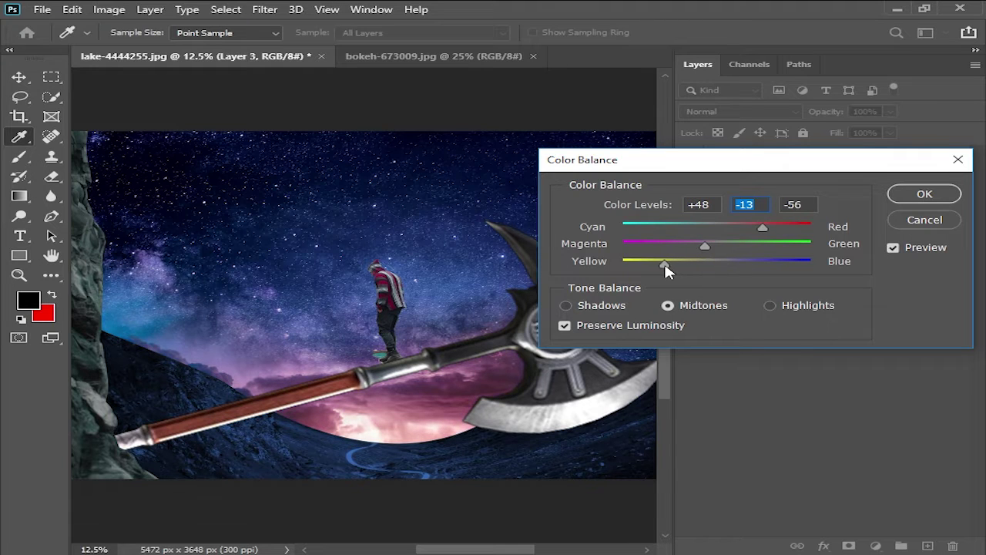
{"action": "key", "text": "Return"}
{"action": "key", "text": "v"}
{"action": "key", "text": "ctrl+minus"}
{"action": "key", "text": "ctrl+minus"}
{"action": "key", "text": "ctrl+minus"}
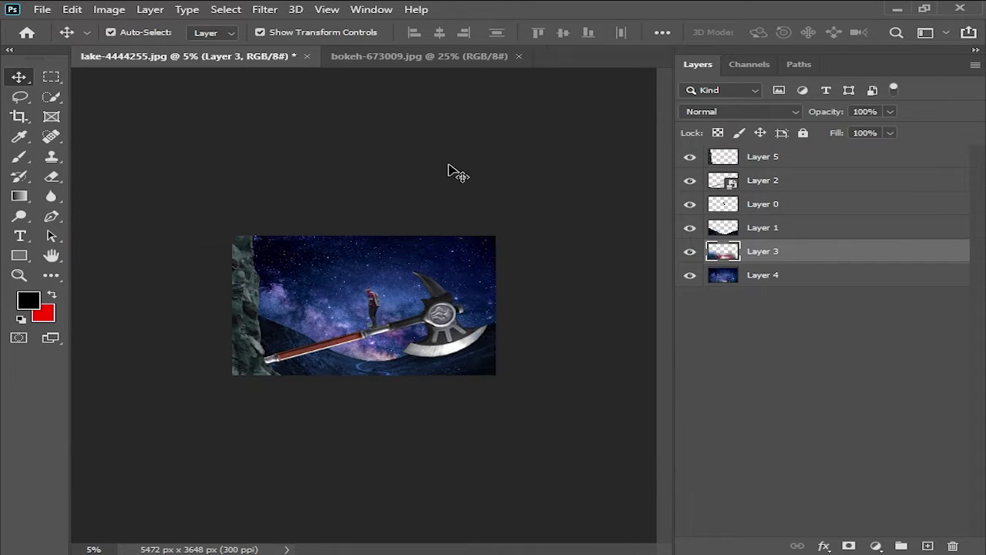
Step: Toggle the glow layer to compare the result, then bring up bokeh-673009.jpg
{"action": "left_click", "coordinate": [448, 167]}
{"action": "key", "text": "ctrl+plus"}
{"action": "key", "text": "ctrl+plus"}
{"action": "left_click", "coordinate": [689, 253]}
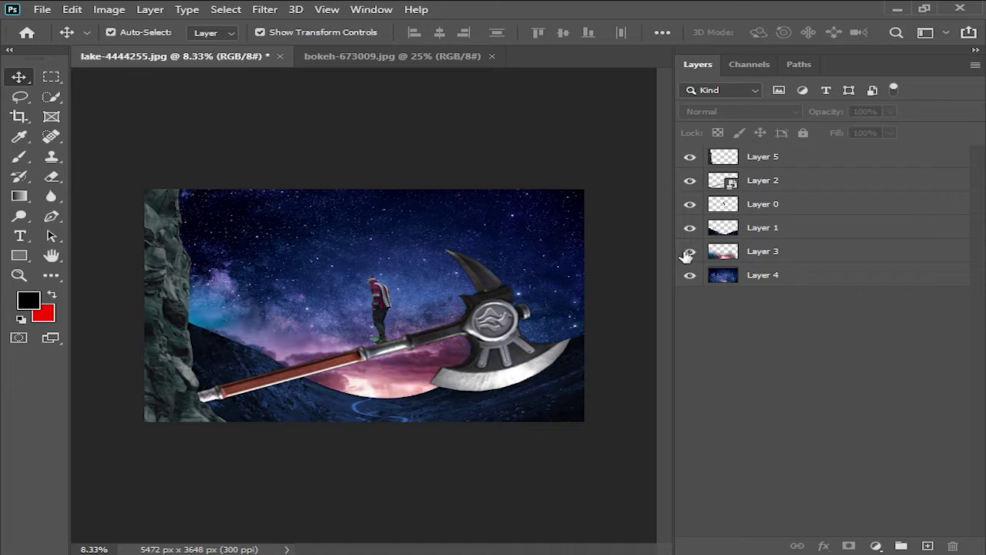
{"action": "key", "text": "ctrl+plus"}
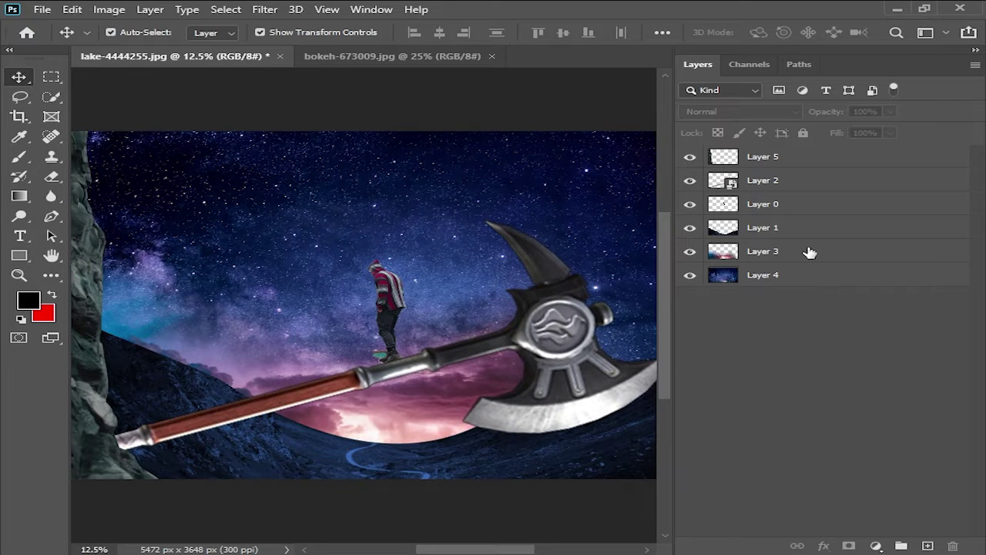
{"action": "left_click", "coordinate": [809, 253]}
{"action": "key", "text": "ctrl+minus"}
{"action": "key", "text": "ctrl+minus"}
{"action": "left_click", "coordinate": [451, 140], "text": "ctrl"}
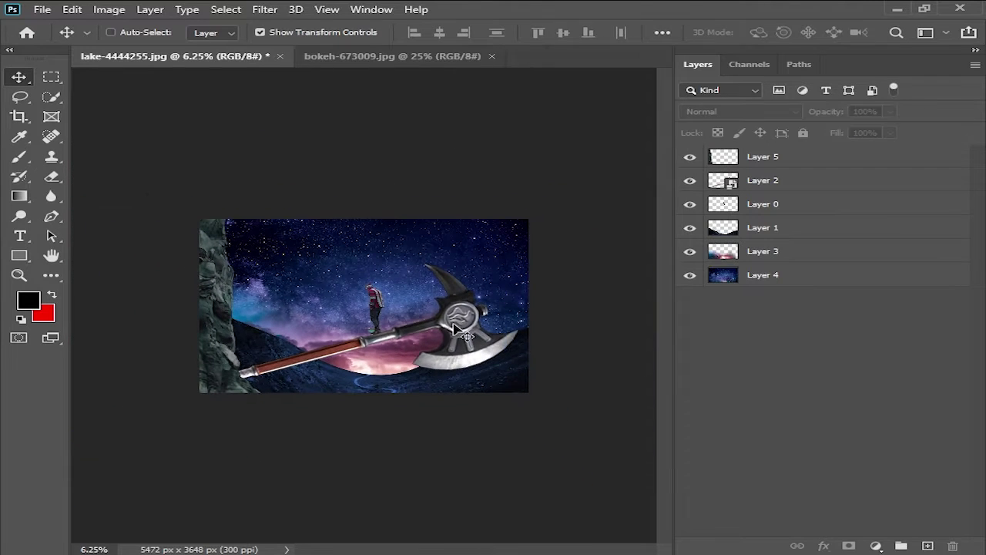
{"action": "key", "text": "ctrl+plus"}
{"action": "key", "text": "ctrl+plus"}
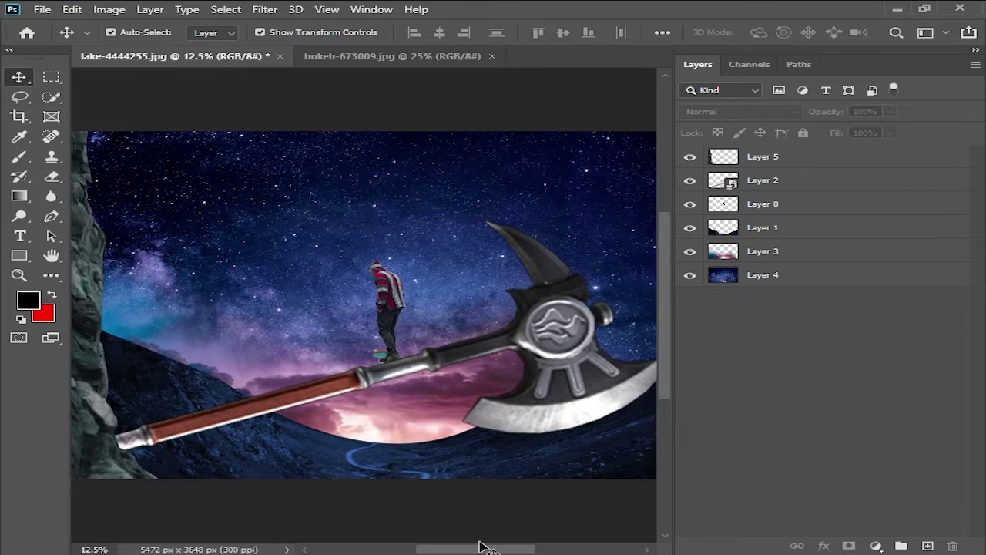
{"action": "left_click", "coordinate": [393, 58]}
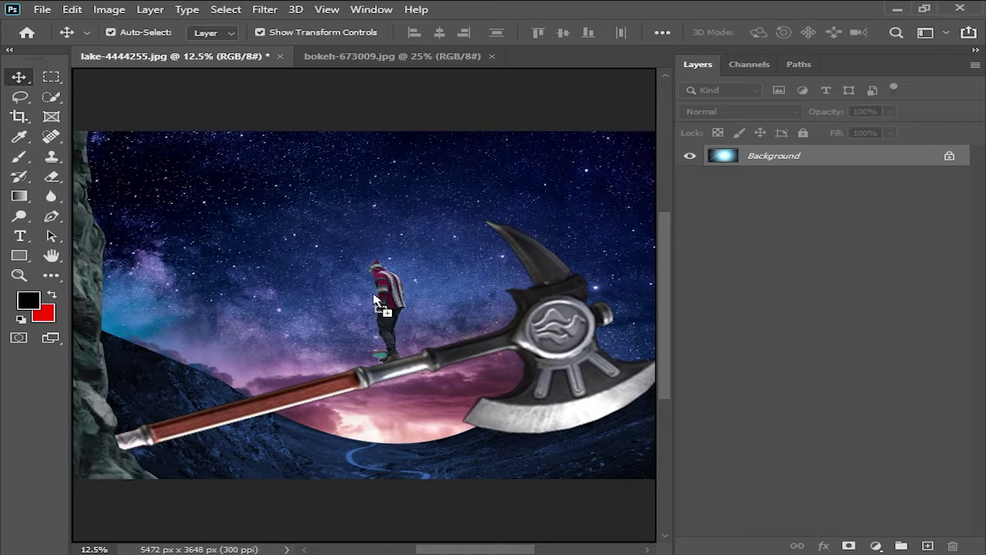
Step: Add the bokeh as a Screen-blended layer, enlarged and placed beneath the storm clouds
{"action": "mouse_move", "coordinate": [226, 60]}
{"action": "left_mouse_down"}
{"action": "mouse_move", "coordinate": [434, 308]}
{"action": "mouse_move", "coordinate": [439, 397]}
{"action": "left_mouse_up"}
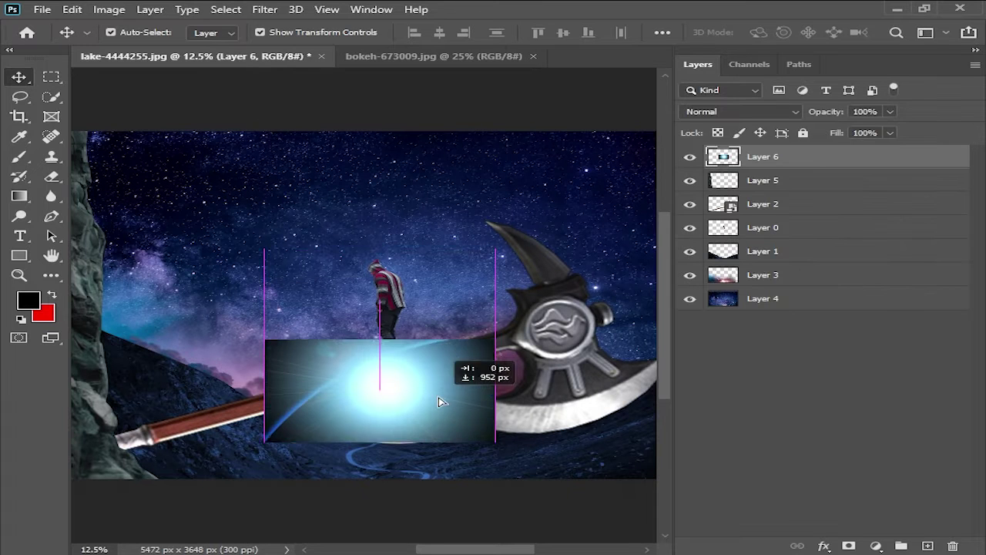
{"action": "left_click", "coordinate": [740, 112]}
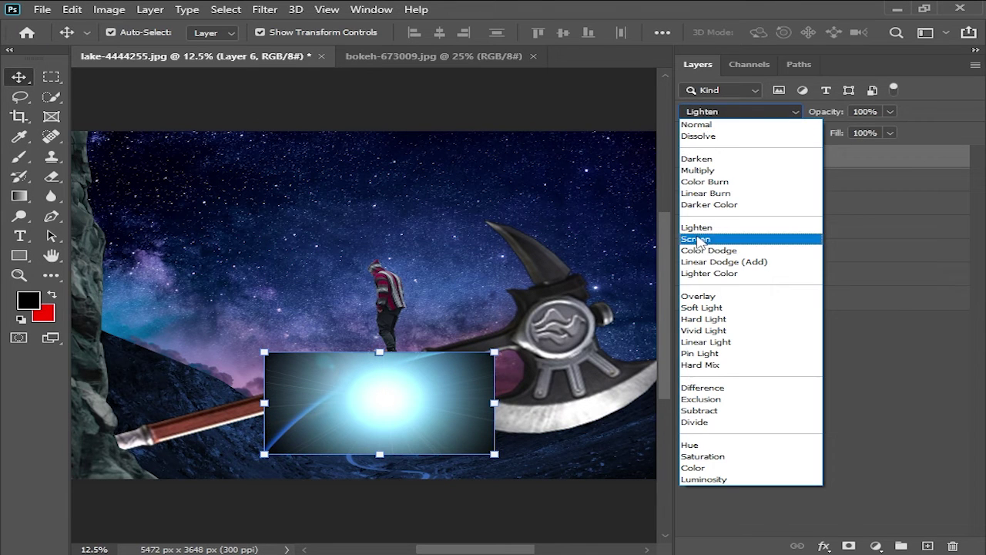
{"action": "left_click", "coordinate": [717, 238]}
{"action": "left_click_drag", "start_coordinate": [803, 159], "coordinate": [799, 264]}
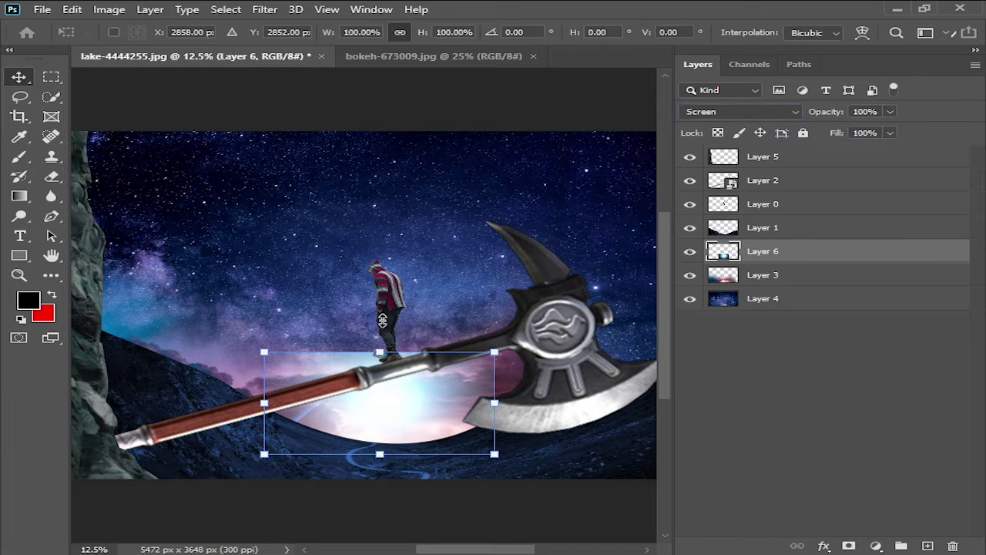
{"action": "left_click_drag", "start_coordinate": [382, 320], "coordinate": [396, 202]}
{"action": "mouse_move", "coordinate": [449, 374]}
{"action": "left_mouse_down"}
{"action": "mouse_move", "coordinate": [443, 400]}
{"action": "mouse_move", "coordinate": [443, 383]}
{"action": "left_mouse_up"}
{"action": "key", "text": "Return"}
{"action": "key", "text": "ctrl+bracketleft"}
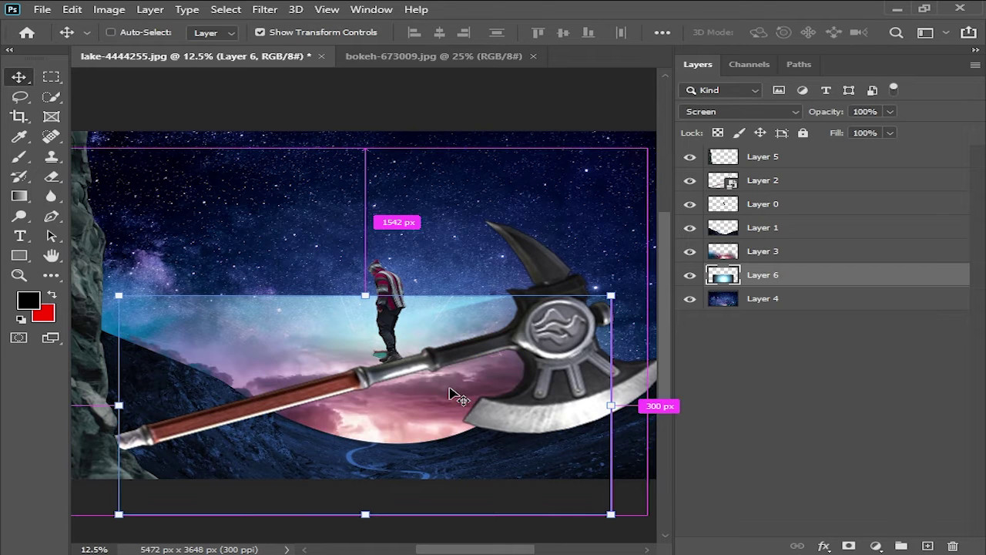
Step: Erase the glow's hard top edge and the leftover band on the left
{"action": "left_click", "coordinate": [54, 177]}
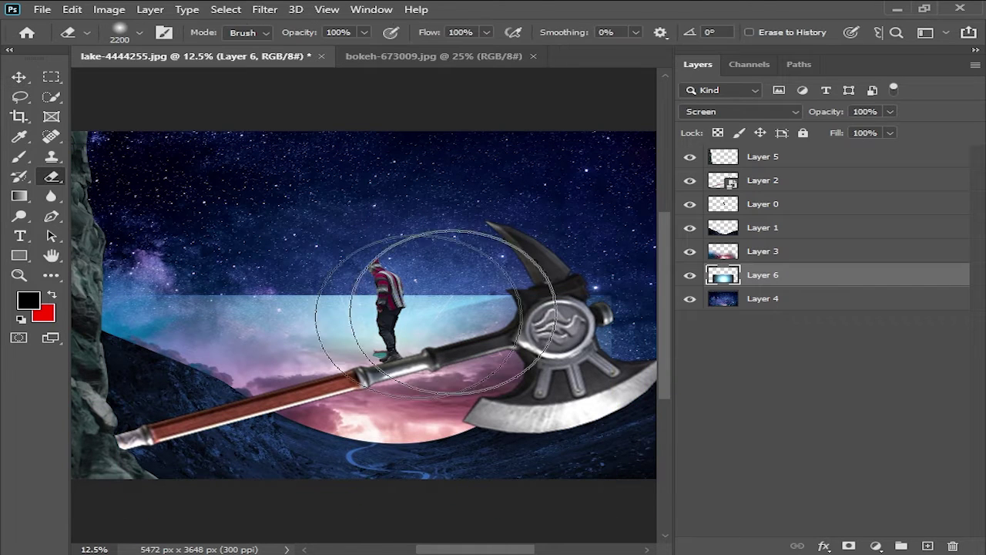
{"action": "left_click_drag", "start_coordinate": [420, 261], "coordinate": [414, 272]}
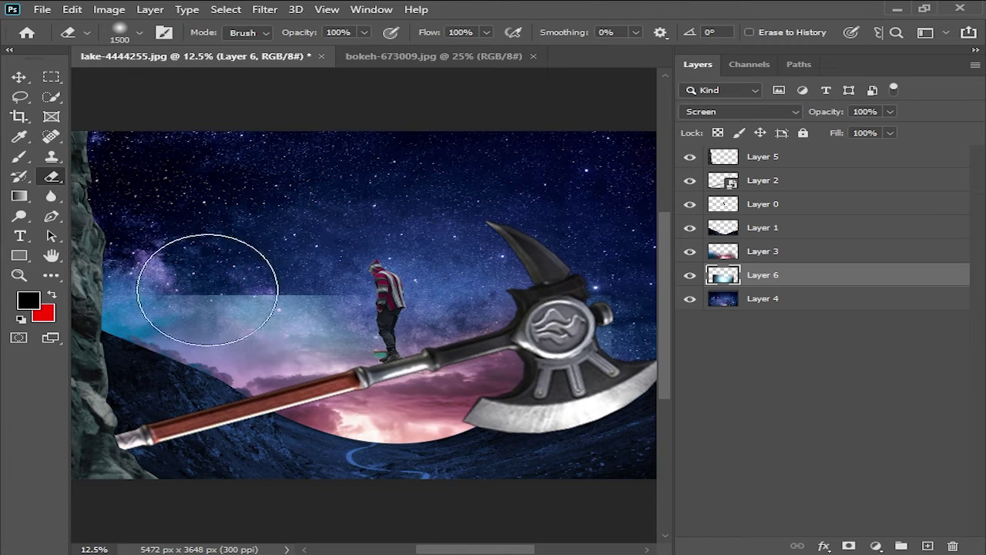
{"action": "left_click_drag", "start_coordinate": [246, 285], "coordinate": [146, 274]}
{"action": "key", "text": "ctrl+minus"}
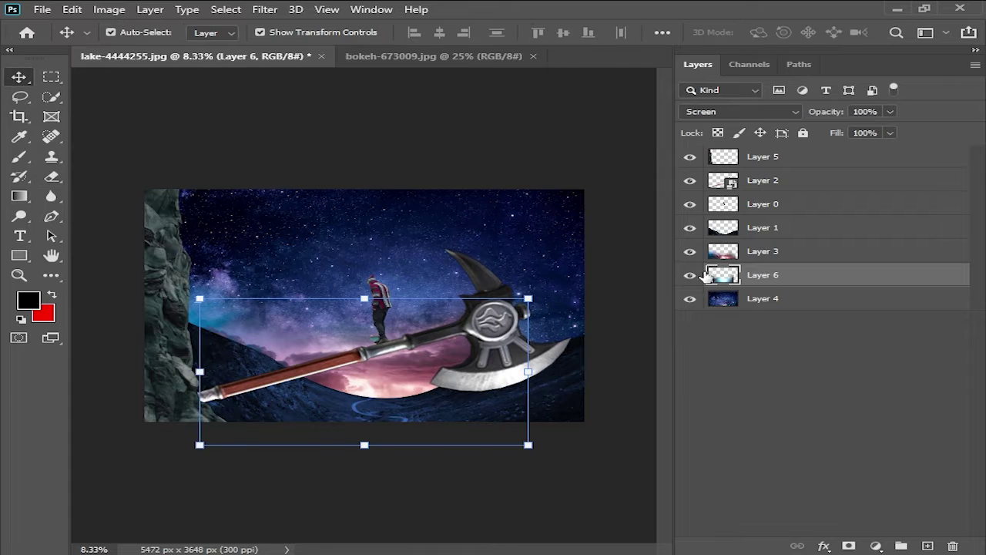
Step: Nudge the pink glow Layer 3 down and tilt it to follow the axe
{"action": "left_click", "coordinate": [462, 143]}
{"action": "key", "text": "ctrl+minus"}
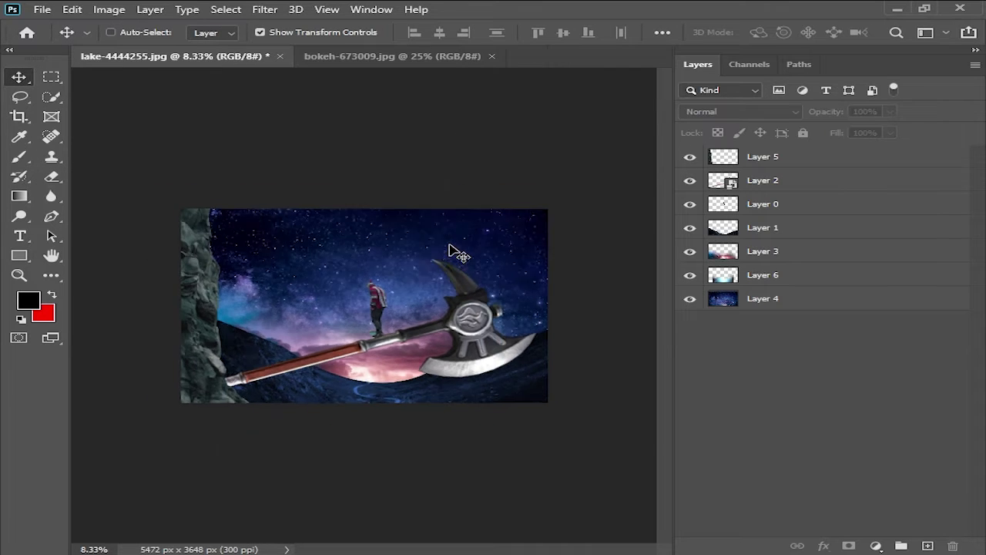
{"action": "key", "text": "ctrl+minus"}
{"action": "key", "text": "ctrl+plus"}
{"action": "key", "text": "ctrl+plus"}
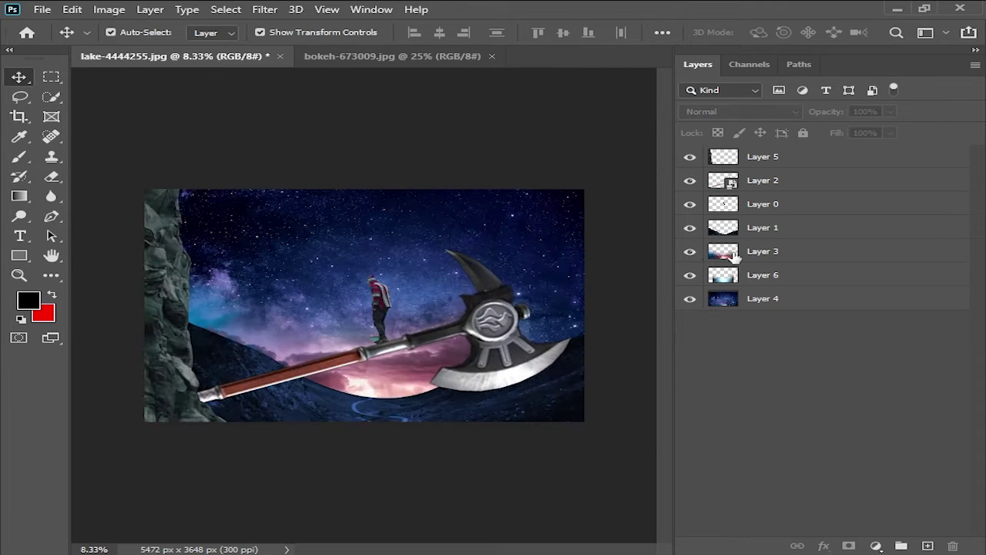
{"action": "left_click", "coordinate": [732, 257]}
{"action": "left_click_drag", "start_coordinate": [427, 269], "coordinate": [428, 293]}
{"action": "left_click_drag", "start_coordinate": [528, 211], "coordinate": [428, 319]}
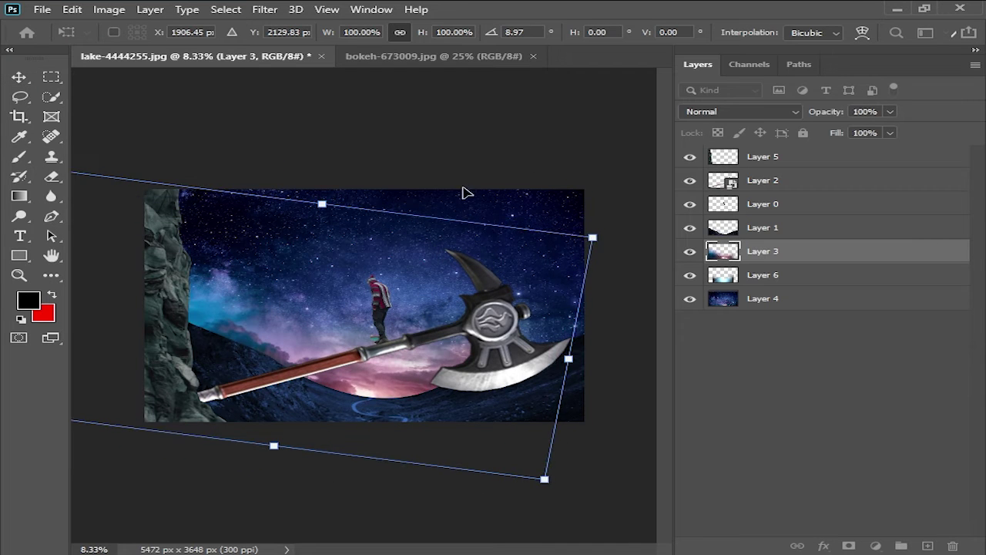
{"action": "left_click_drag", "start_coordinate": [467, 192], "coordinate": [455, 186]}
{"action": "key", "text": "Return"}
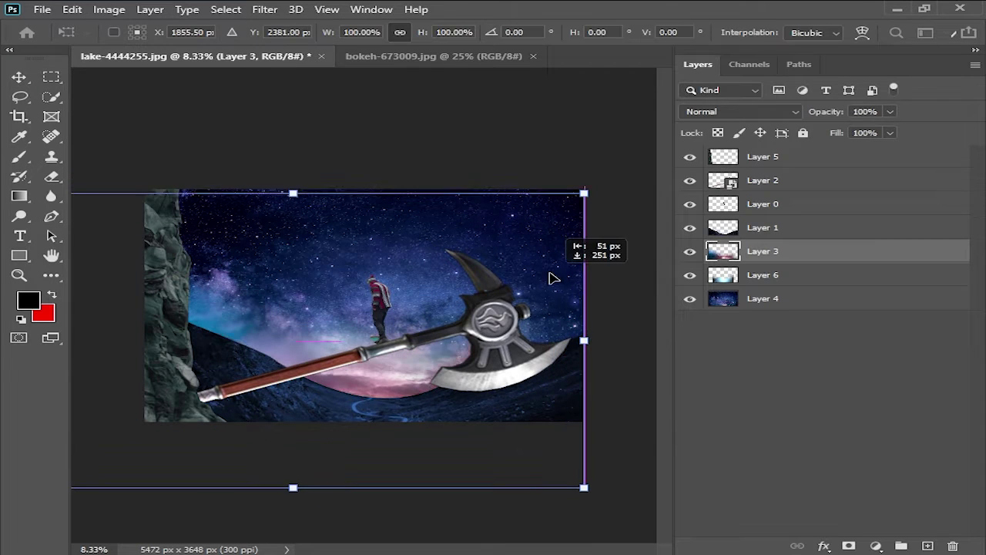
Step: Enlarge the axe layer and Layer 0 together slightly
{"action": "left_click", "coordinate": [529, 336]}
{"action": "left_click", "coordinate": [763, 203], "text": "ctrl"}
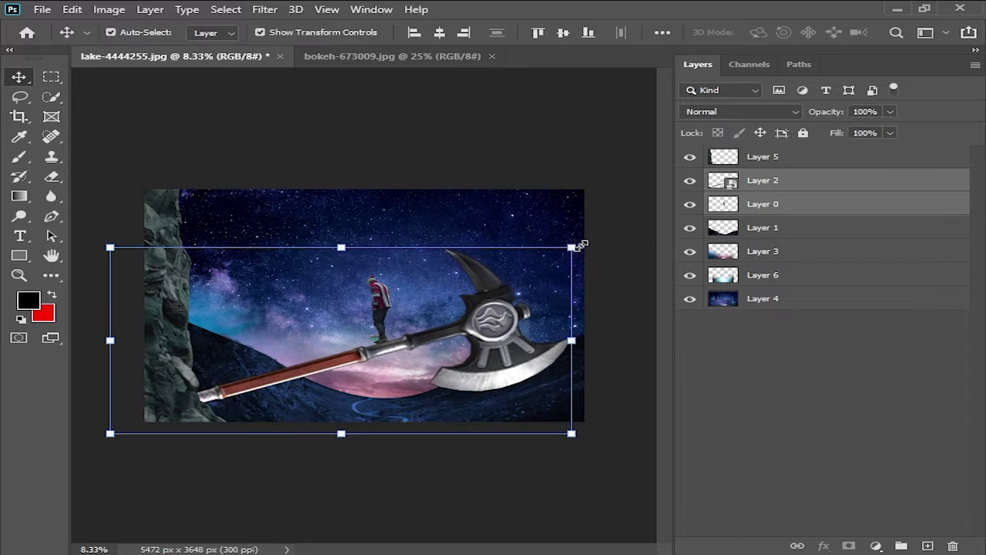
{"action": "key", "text": "ctrl+t"}
{"action": "left_click_drag", "start_coordinate": [571, 247], "coordinate": [611, 238]}
{"action": "key", "text": "Return"}
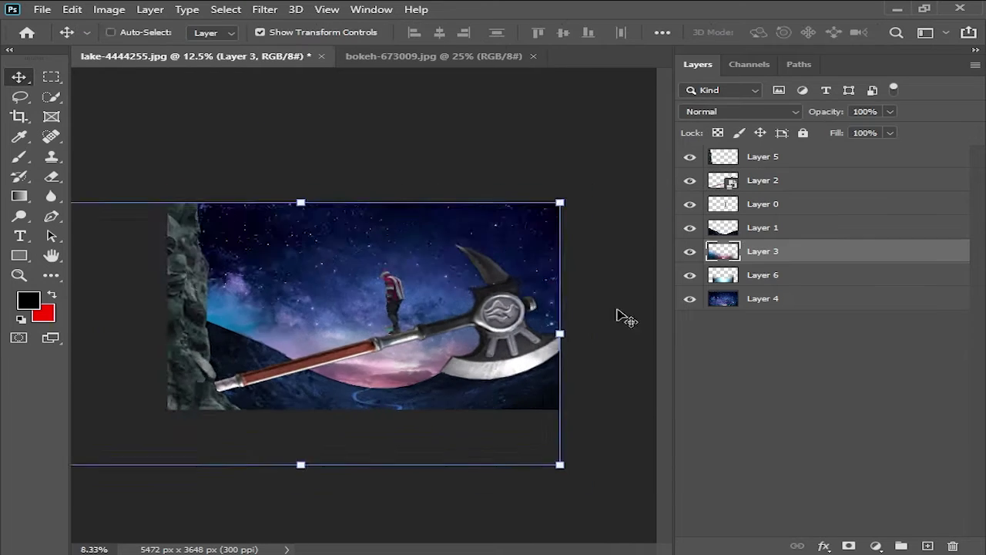
{"action": "left_click", "coordinate": [690, 251]}
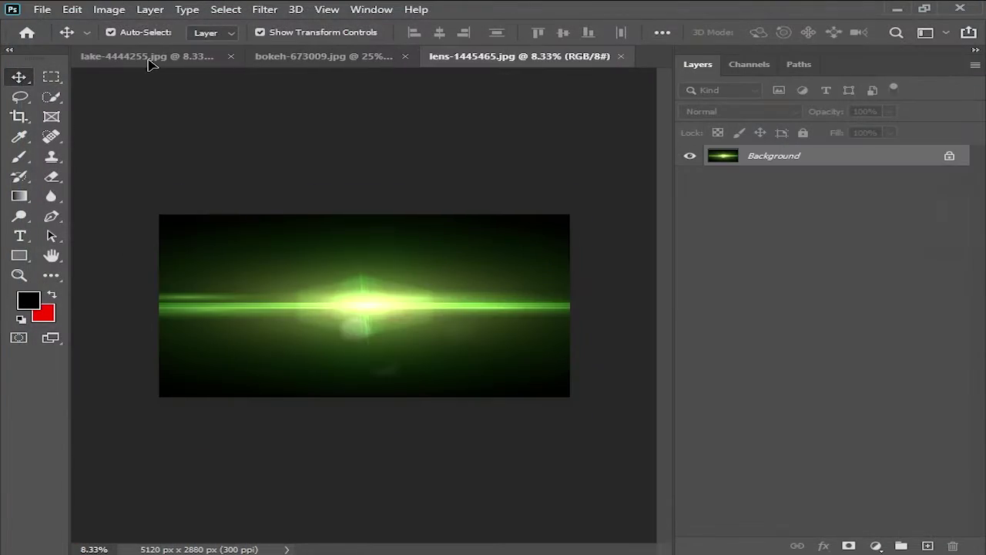
Step: Blend the green flare in Screen mode, lower it in the stack, and enlarge it behind the figure
{"action": "left_click", "coordinate": [740, 111]}
{"action": "left_click", "coordinate": [717, 180]}
{"action": "key", "text": "Return"}
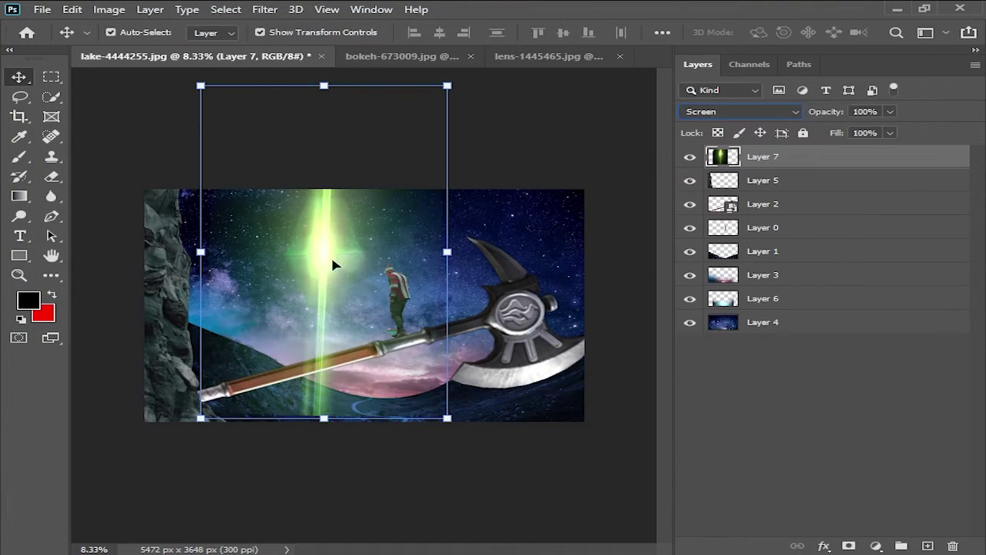
{"action": "key", "text": "ctrl+bracketleft"}
{"action": "key", "text": "ctrl+bracketleft"}
{"action": "key", "text": "ctrl+bracketleft"}
{"action": "key", "text": "ctrl+bracketleft"}
{"action": "key", "text": "ctrl+bracketleft"}
{"action": "left_click_drag", "start_coordinate": [530, 272], "coordinate": [561, 249]}
{"action": "left_click_drag", "start_coordinate": [312, 244], "coordinate": [423, 373]}
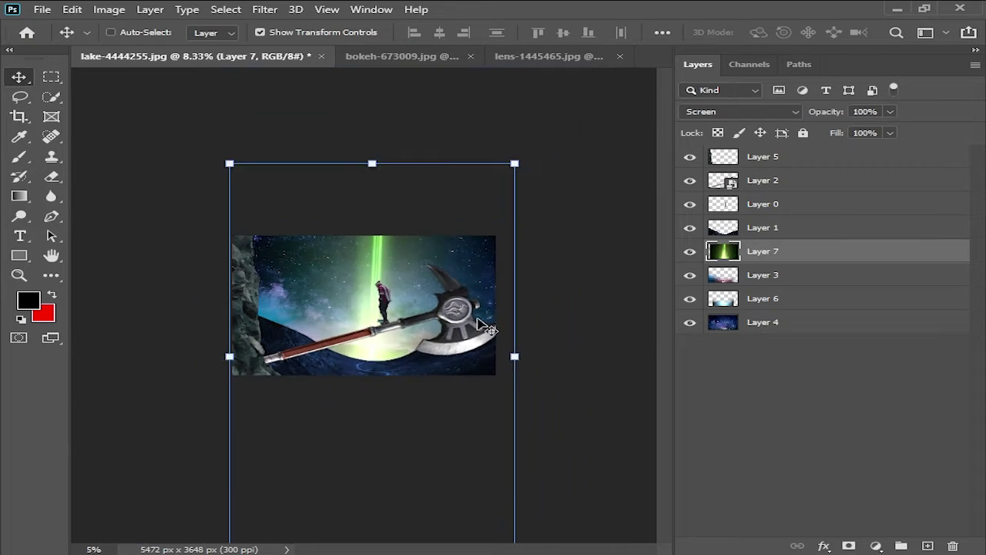
Step: Tint the beam red by boosting saturation and shifting hue, then reposition and commit it
{"action": "left_click_drag", "start_coordinate": [609, 245], "coordinate": [725, 246]}
{"action": "key", "text": "ctrl+minus"}
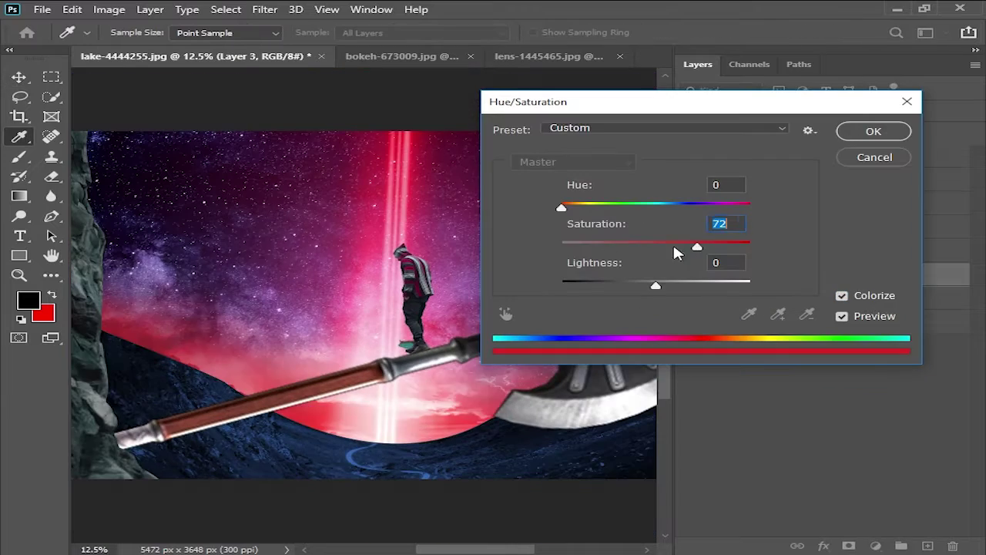
{"action": "left_click_drag", "start_coordinate": [561, 207], "coordinate": [672, 209]}
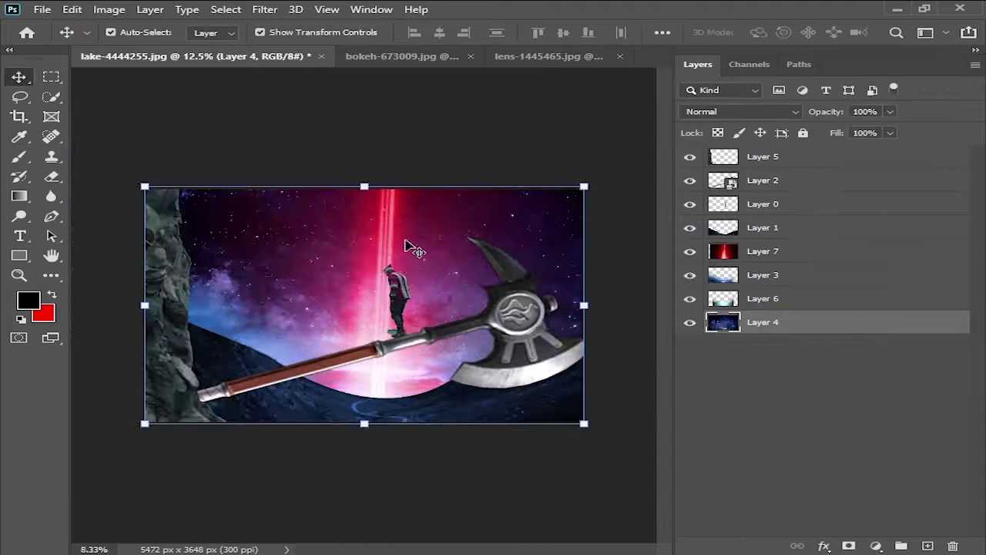
{"action": "mouse_move", "coordinate": [659, 339]}
{"action": "left_mouse_down"}
{"action": "mouse_move", "coordinate": [455, 262]}
{"action": "mouse_move", "coordinate": [458, 280]}
{"action": "left_mouse_up"}
{"action": "key", "text": "Return"}
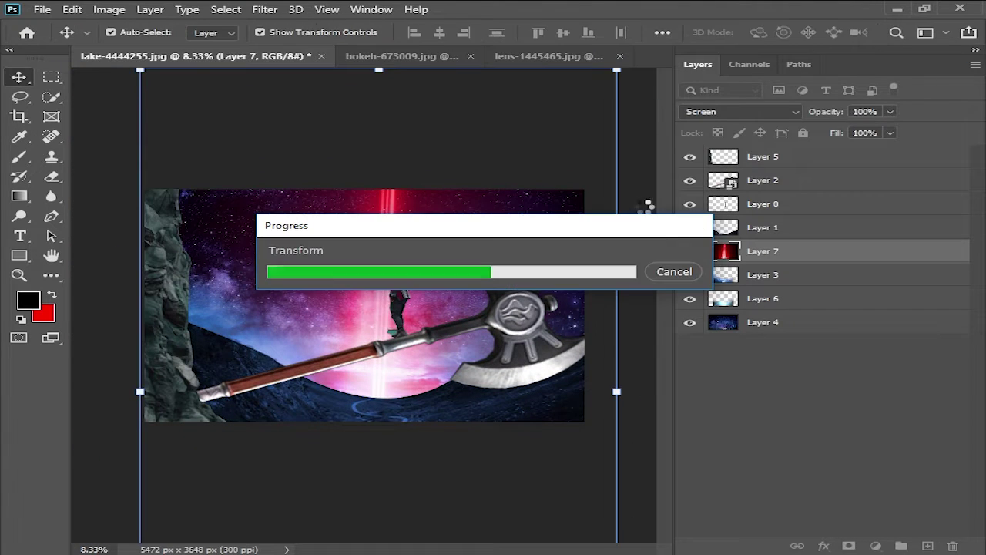
{"action": "key", "text": "ctrl+minus"}
{"action": "key", "text": "ctrl+minus"}
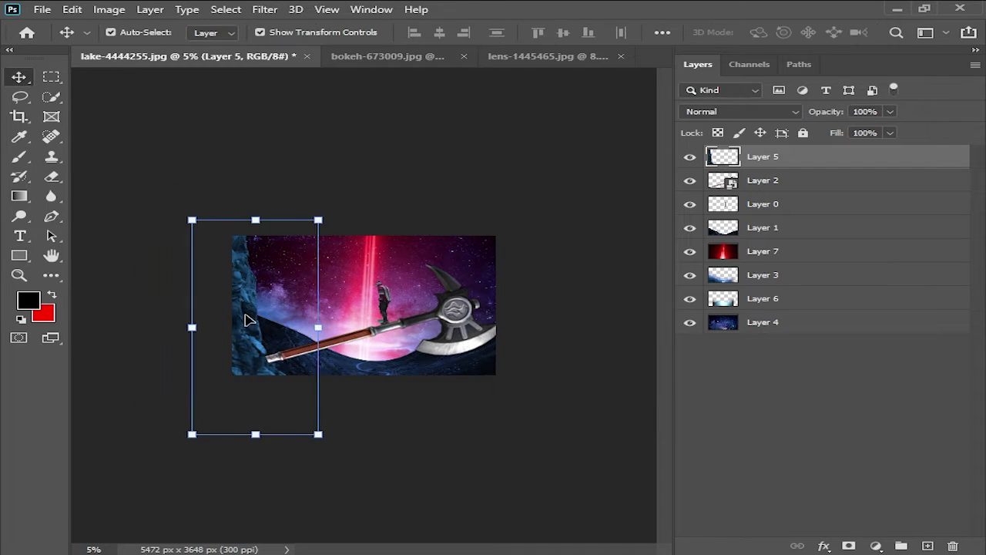
Step: Scale the Screen-blended sparkle texture Layer 8 across the lower scene
{"action": "scroll", "coordinate": [422, 177], "scroll_direction": "up", "scroll_amount": 1}
{"action": "scroll", "coordinate": [378, 412], "scroll_direction": "up", "scroll_amount": 2}
{"action": "left_click", "coordinate": [378, 411]}
{"action": "scroll", "coordinate": [508, 133], "scroll_direction": "down", "scroll_amount": 2}
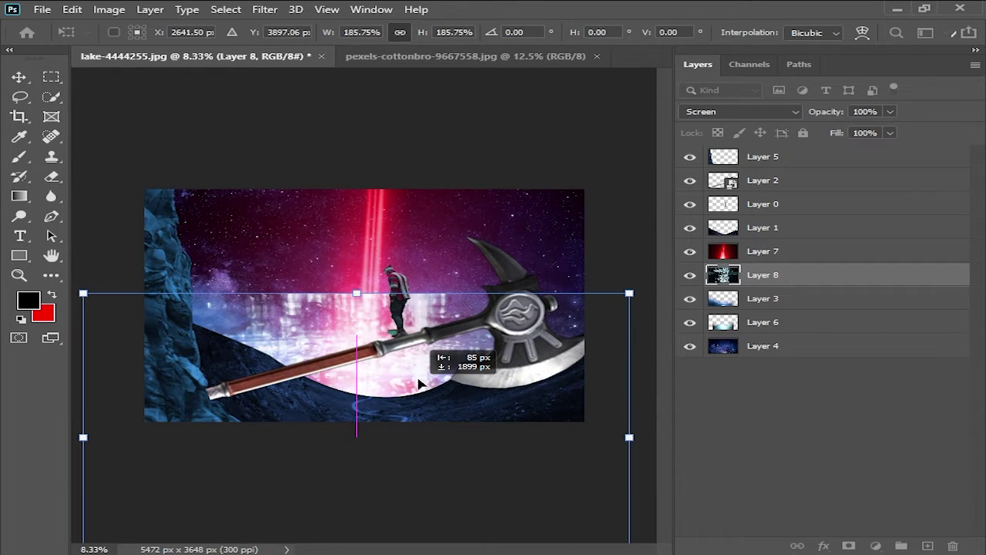
{"action": "mouse_move", "coordinate": [414, 379]}
{"action": "left_mouse_down"}
{"action": "mouse_move", "coordinate": [364, 290]}
{"action": "mouse_move", "coordinate": [364, 299]}
{"action": "left_mouse_up"}
{"action": "key", "text": "Return"}
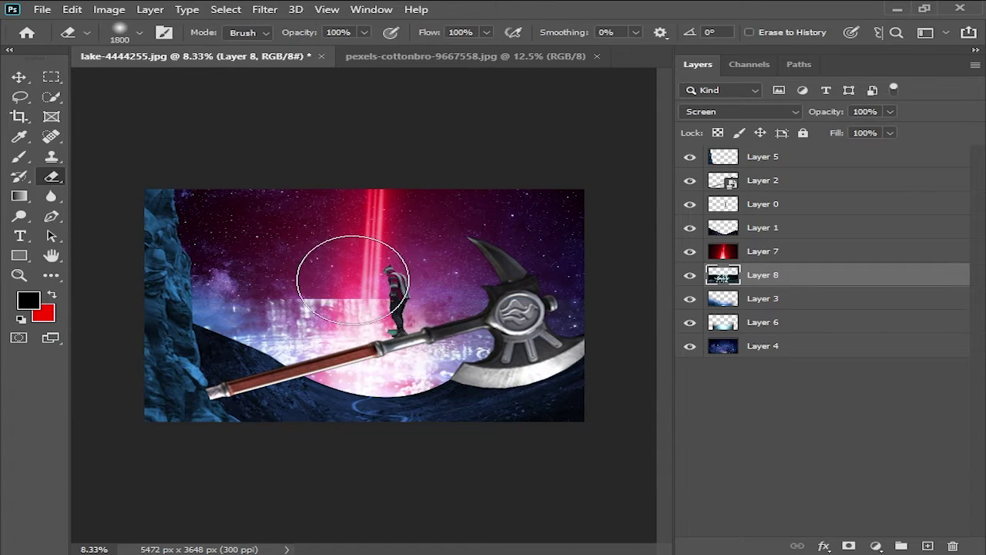
Step: Lower the cliff's saturation and shift its hue slightly with Hue/Saturation
{"action": "key", "text": "v"}
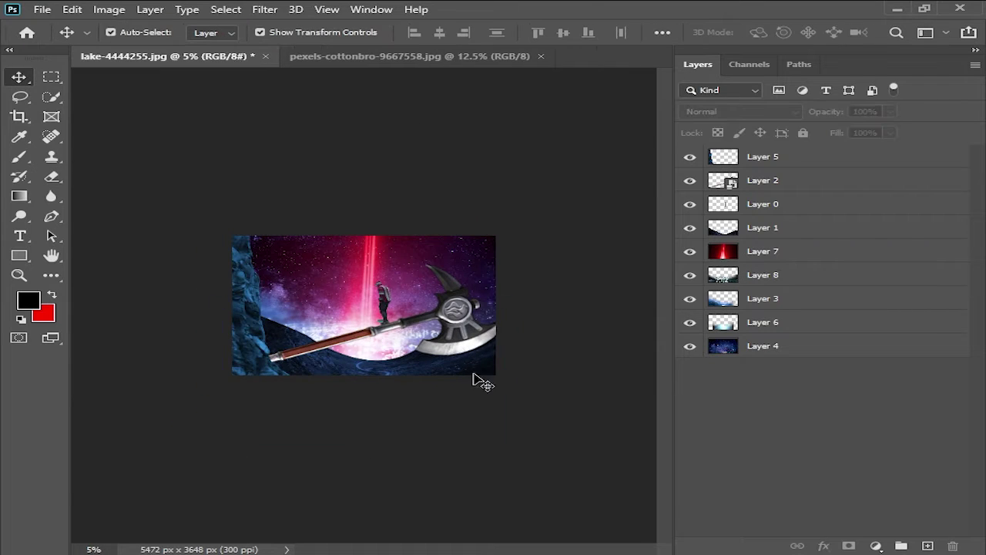
{"action": "key", "text": "ctrl+u"}
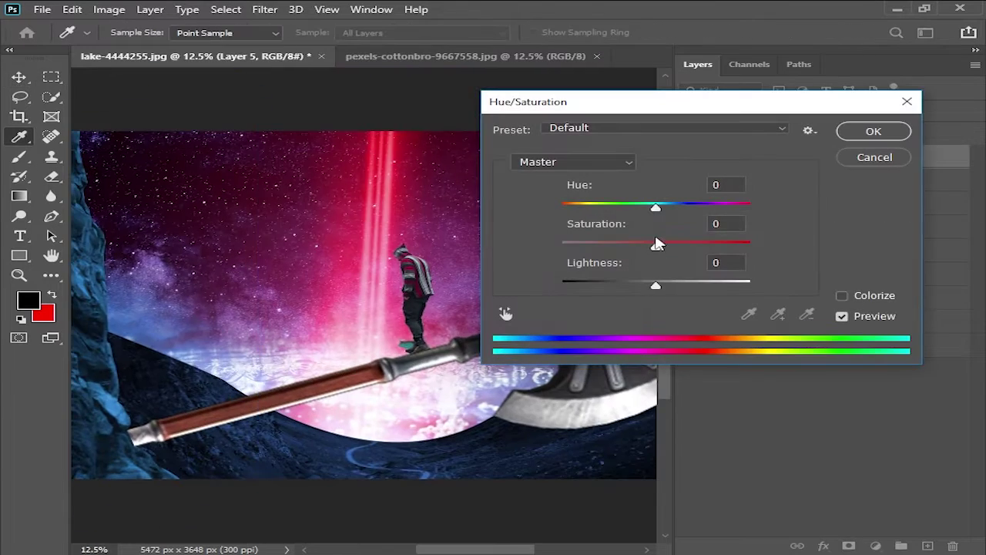
{"action": "left_click_drag", "start_coordinate": [656, 243], "coordinate": [639, 248]}
{"action": "left_click_drag", "start_coordinate": [658, 209], "coordinate": [667, 206]}
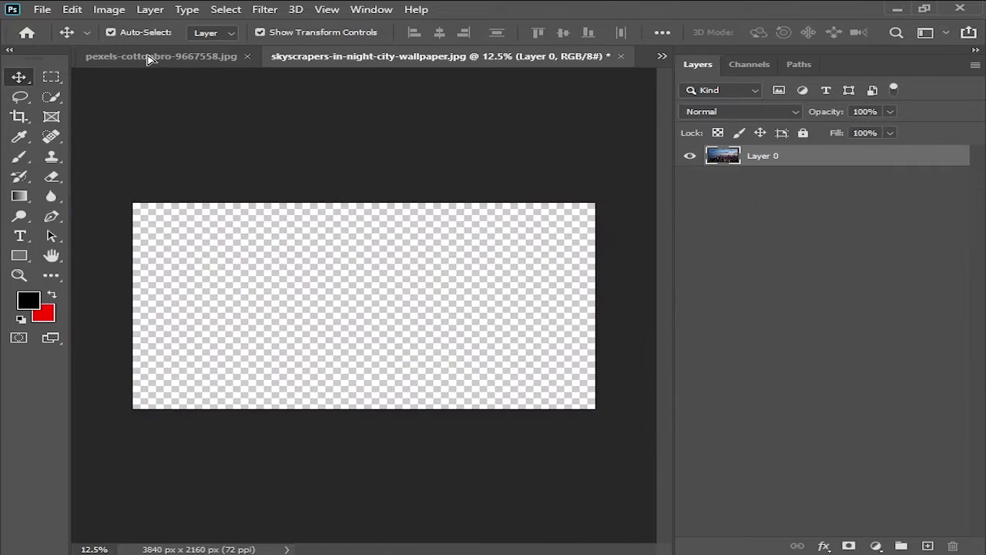
Step: Paste the skyscrapers into the lake composite in Screen mode, enlarged behind the figure
{"action": "left_click", "coordinate": [121, 56]}
{"action": "key", "text": "ctrl+v"}
{"action": "left_click", "coordinate": [740, 112]}
{"action": "left_click", "coordinate": [740, 233]}
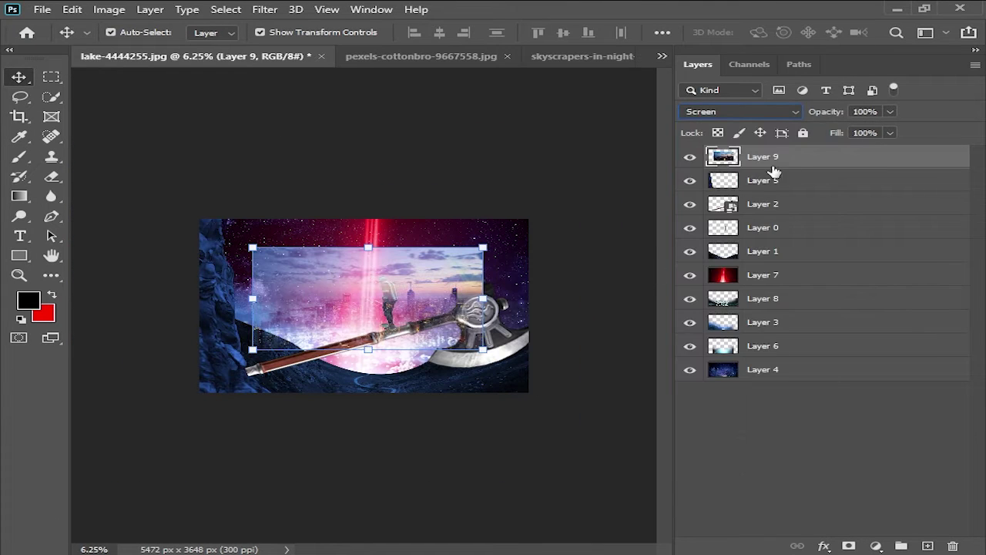
{"action": "left_click_drag", "start_coordinate": [766, 264], "coordinate": [765, 266]}
{"action": "left_click_drag", "start_coordinate": [483, 247], "coordinate": [557, 209]}
{"action": "left_click_drag", "start_coordinate": [462, 281], "coordinate": [478, 297]}
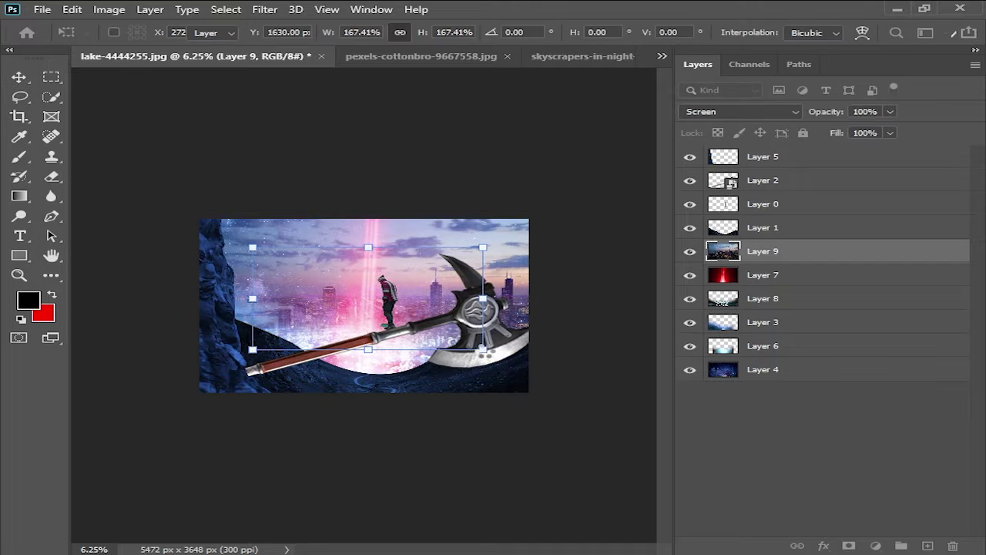
{"action": "mouse_move", "coordinate": [763, 251]}
{"action": "left_mouse_down"}
{"action": "mouse_move", "coordinate": [804, 273]}
{"action": "mouse_move", "coordinate": [804, 287]}
{"action": "left_mouse_up"}
Step: Move the city layer down and compare Normal and Multiply blends before returning to Screen
{"action": "key", "text": "ctrl+bracketleft"}
{"action": "key", "text": "ctrl+bracketleft"}
{"action": "key", "text": "ctrl+minus"}
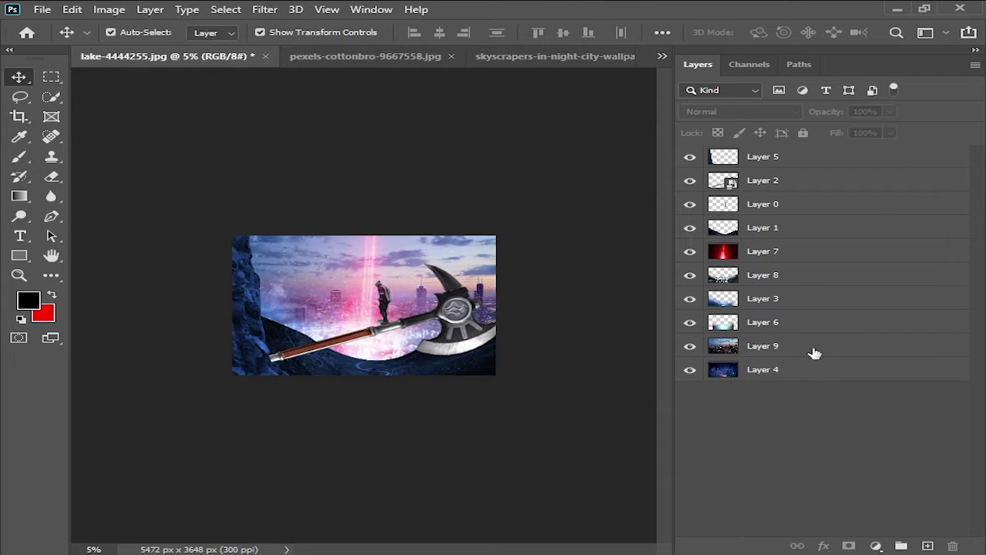
{"action": "key", "text": "ctrl+plus"}
{"action": "key", "text": "ctrl+plus"}
{"action": "left_click", "coordinate": [701, 111]}
{"action": "left_click", "coordinate": [697, 125]}
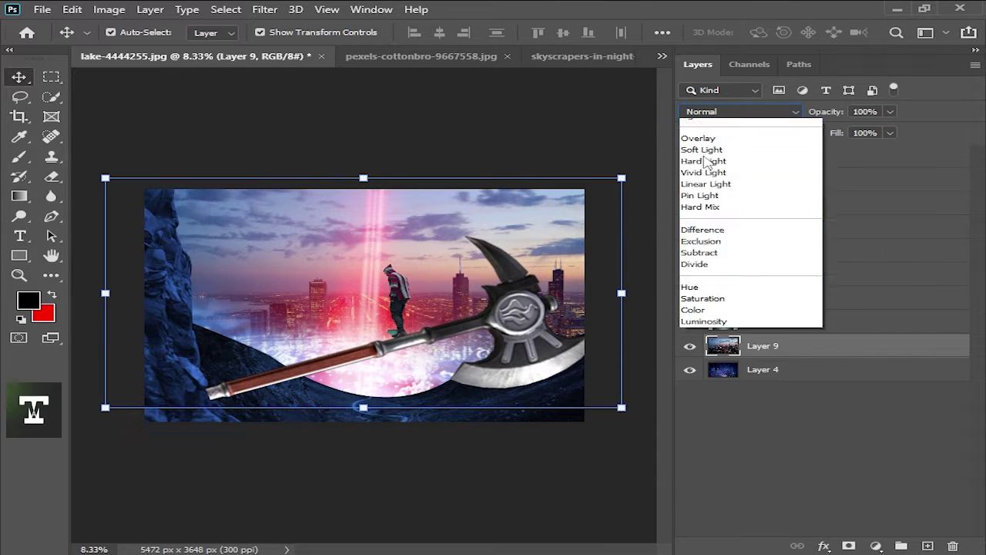
{"action": "left_click", "coordinate": [698, 170]}
{"action": "key", "text": "ctrl+minus"}
{"action": "key", "text": "ctrl+minus"}
{"action": "left_click", "coordinate": [701, 111]}
{"action": "left_click", "coordinate": [696, 239]}
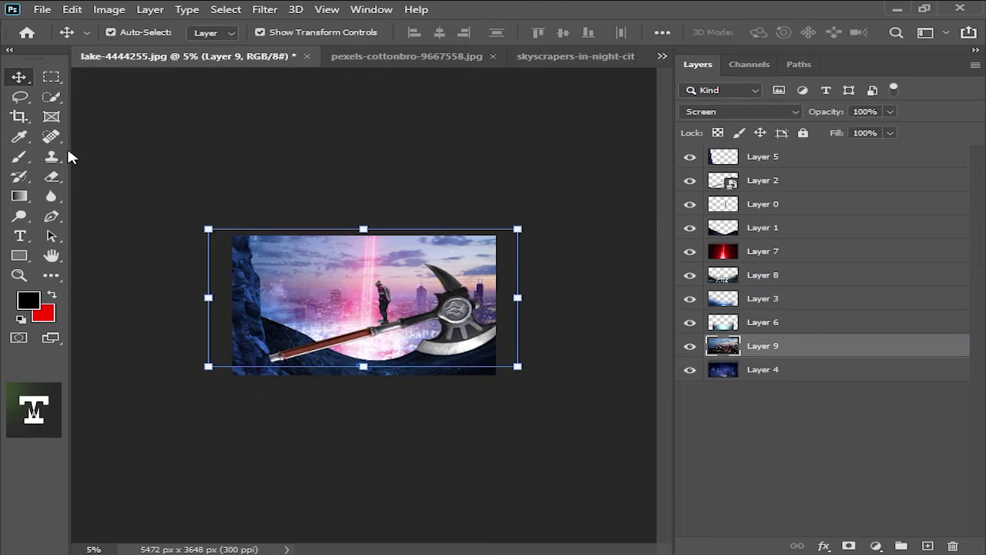
Step: Darken the city layer's midtones with a Levels adjustment
{"action": "key", "text": "e"}
{"action": "key", "text": "ctrl+plus"}
{"action": "left_click", "coordinate": [13, 80]}
{"action": "key", "text": "ctrl+plus"}
{"action": "key", "text": "ctrl+l"}
{"action": "left_click_drag", "start_coordinate": [710, 245], "coordinate": [789, 245]}
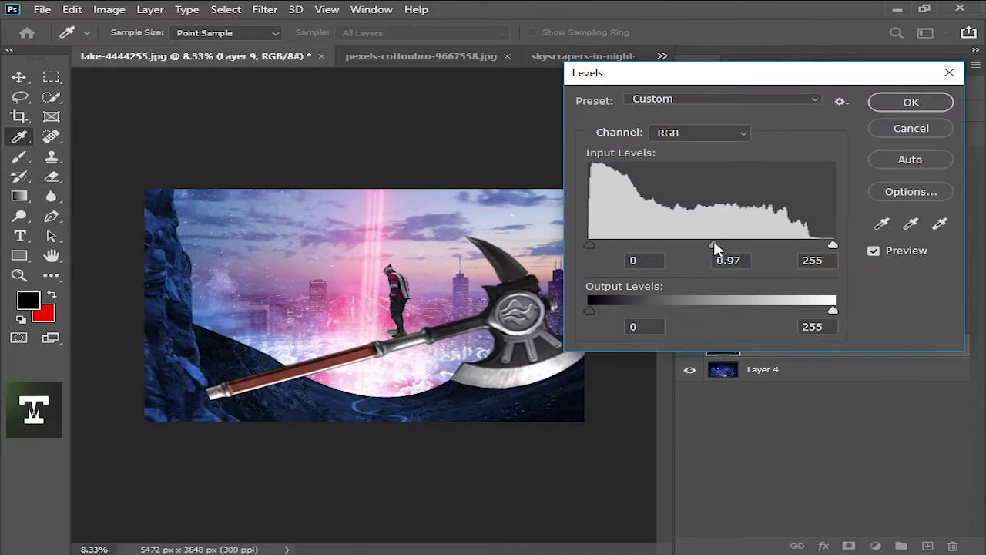
{"action": "key", "text": "ctrl+minus"}
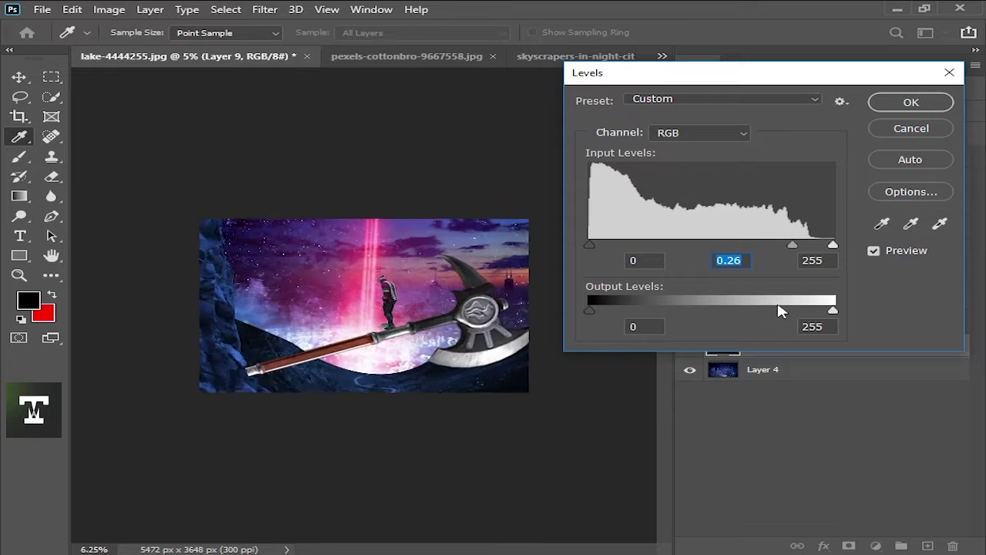
{"action": "key", "text": "ctrl+plus"}
{"action": "key", "text": "ctrl+plus"}
{"action": "key", "text": "Return"}
{"action": "key", "text": "ctrl+minus"}
Step: Restack Layer 9 to sit just above Layer 6 and resize it
{"action": "key", "text": "ctrl+bracketright"}
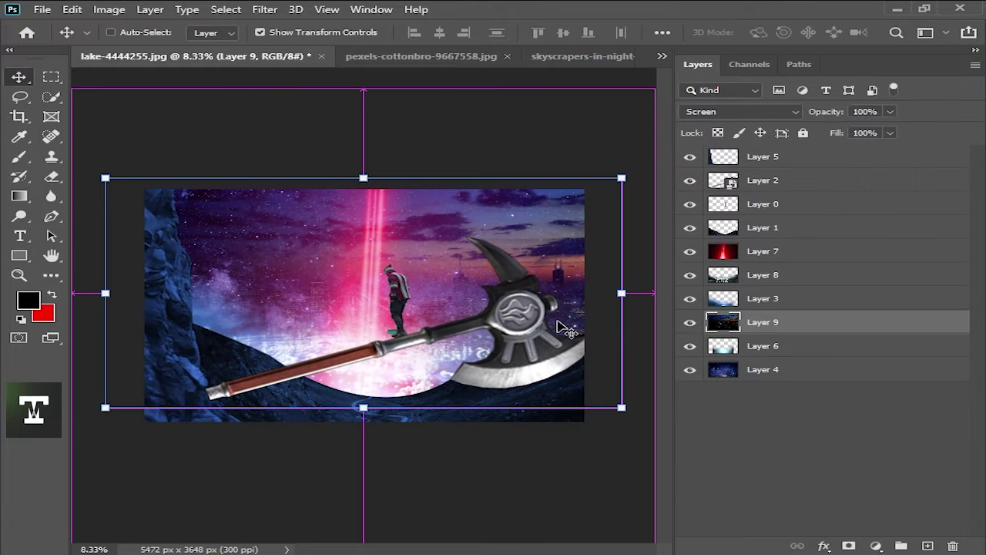
{"action": "key", "text": "ctrl+bracketright"}
{"action": "key", "text": "ctrl+bracketright"}
{"action": "key", "text": "ctrl+bracketright"}
{"action": "key", "text": "ctrl+bracketleft"}
{"action": "key", "text": "ctrl+bracketleft"}
{"action": "key", "text": "ctrl+bracketleft"}
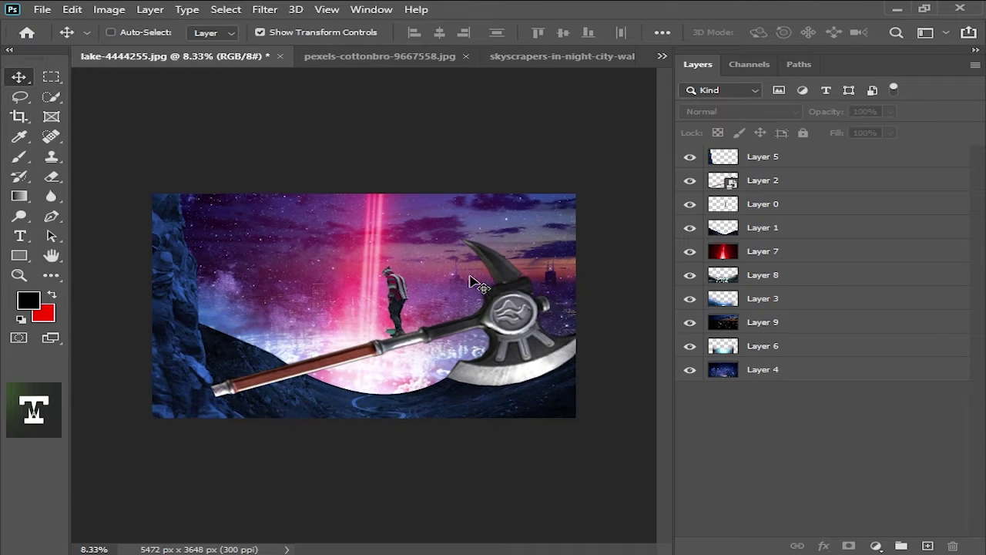
{"action": "key", "text": "ctrl+plus"}
{"action": "key", "text": "ctrl+minus"}
{"action": "key", "text": "ctrl+minus"}
{"action": "key", "text": "ctrl+minus"}
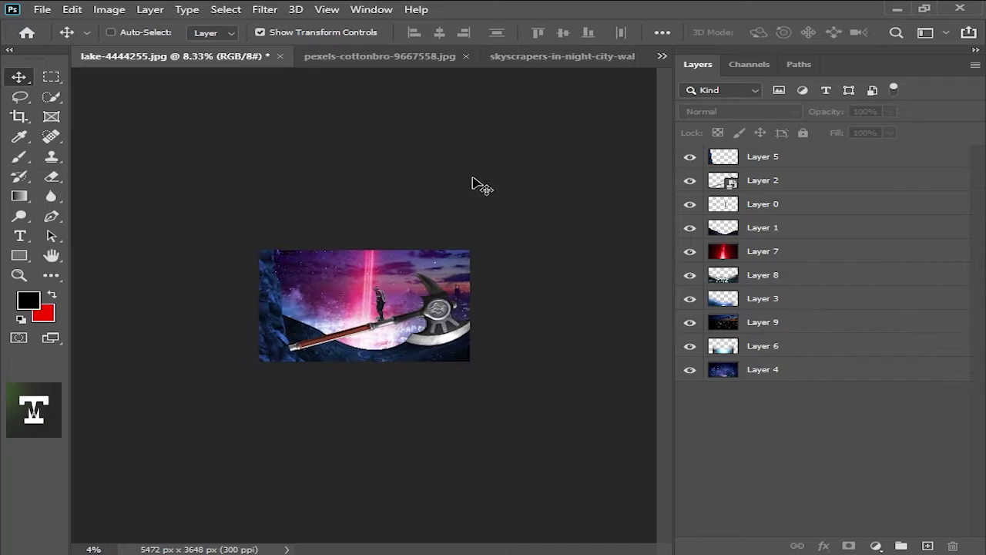
{"action": "key", "text": "ctrl+plus"}
{"action": "key", "text": "ctrl+plus"}
{"action": "key", "text": "ctrl+plus"}
{"action": "key", "text": "ctrl+plus"}
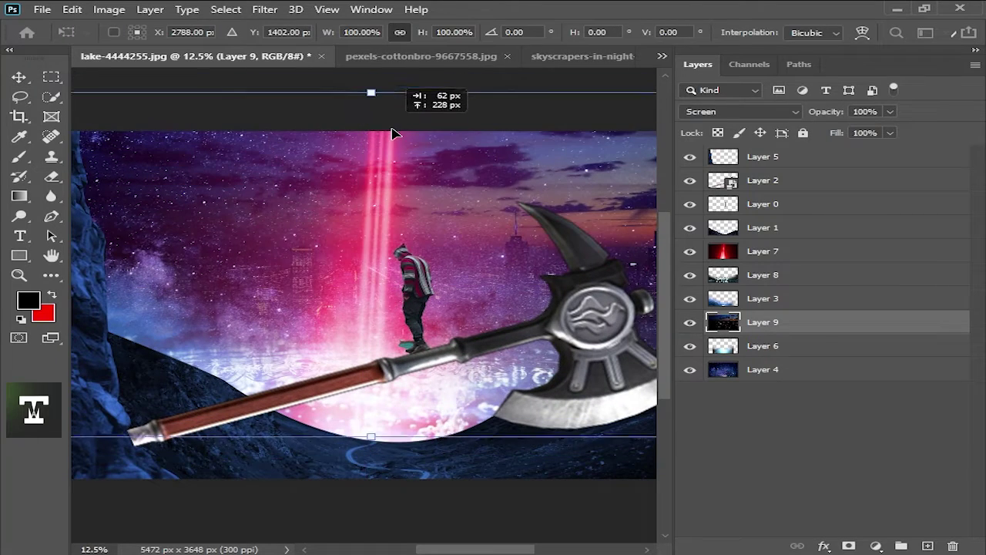
{"action": "key", "text": "Return"}
{"action": "left_click", "coordinate": [739, 111]}
Step: Set Layer 9 to Screen blending, then select the starry Layer 4
{"action": "left_click", "coordinate": [715, 121]}
{"action": "key", "text": "ctrl+minus"}
{"action": "left_click", "coordinate": [716, 117]}
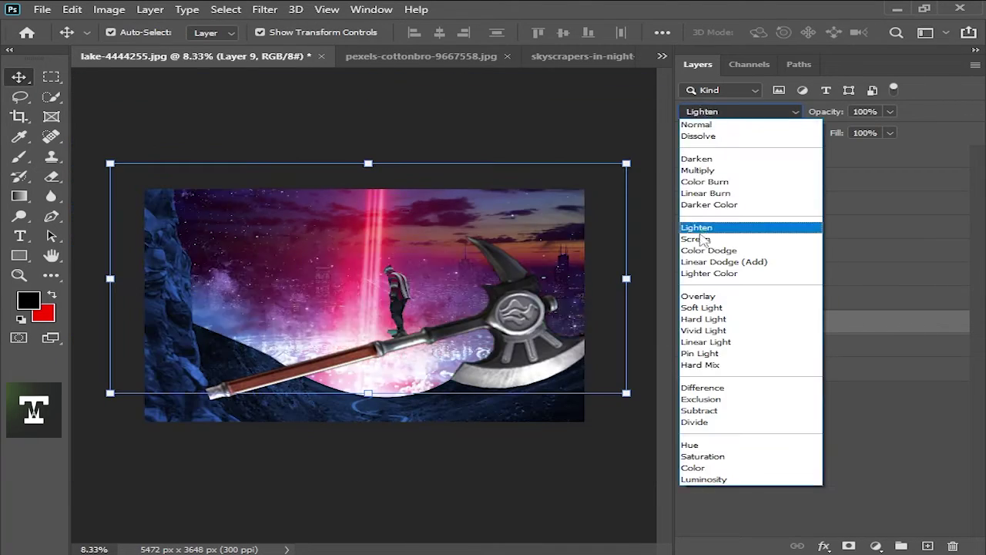
{"action": "left_click", "coordinate": [705, 236]}
{"action": "left_click", "coordinate": [462, 147]}
{"action": "key", "text": "ctrl+minus"}
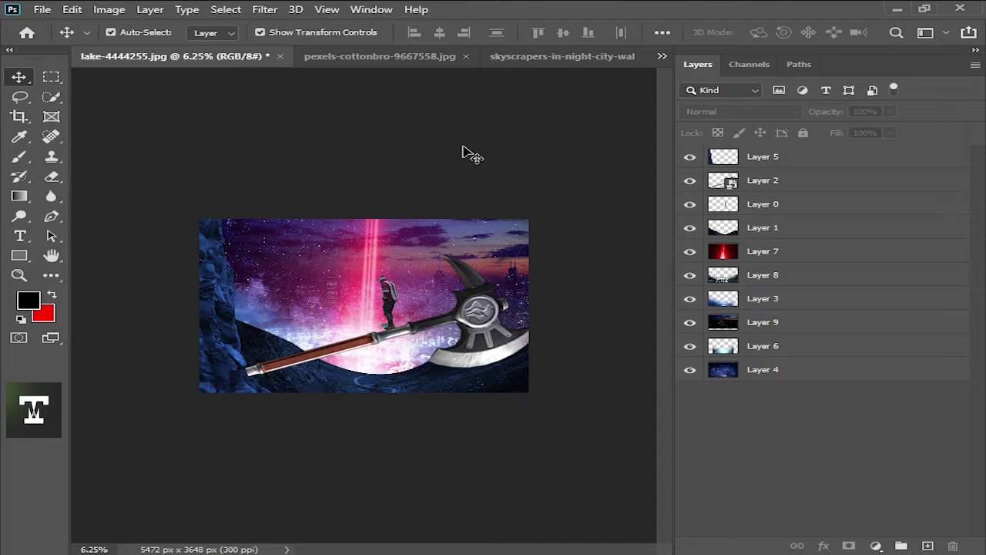
{"action": "left_click", "coordinate": [763, 369]}
{"action": "key", "text": "ctrl+plus"}
{"action": "key", "text": "ctrl+plus"}
Step: Apply a 5.8-pixel Gaussian Blur to the starry Layer 4
{"action": "left_click", "coordinate": [264, 10]}
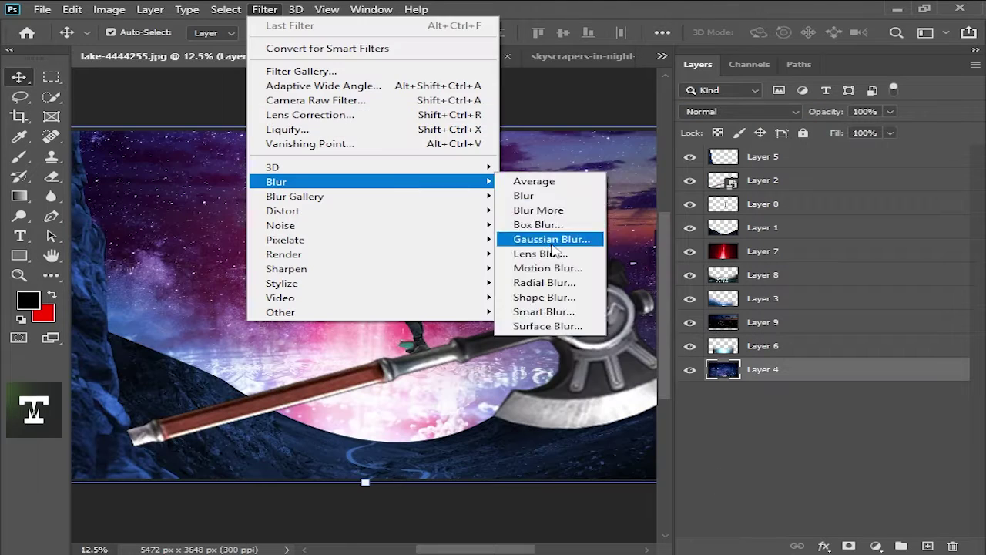
{"action": "left_click", "coordinate": [540, 235]}
{"action": "left_click_drag", "start_coordinate": [561, 346], "coordinate": [600, 347]}
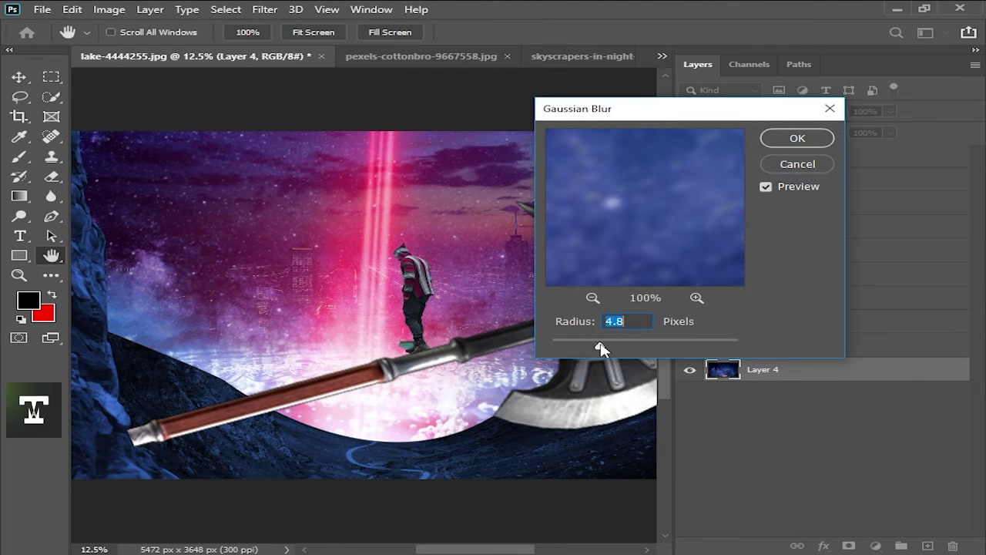
{"action": "left_click", "coordinate": [797, 138]}
{"action": "key", "text": "ctrl+minus"}
{"action": "key", "text": "ctrl+minus"}
{"action": "key", "text": "ctrl+plus"}
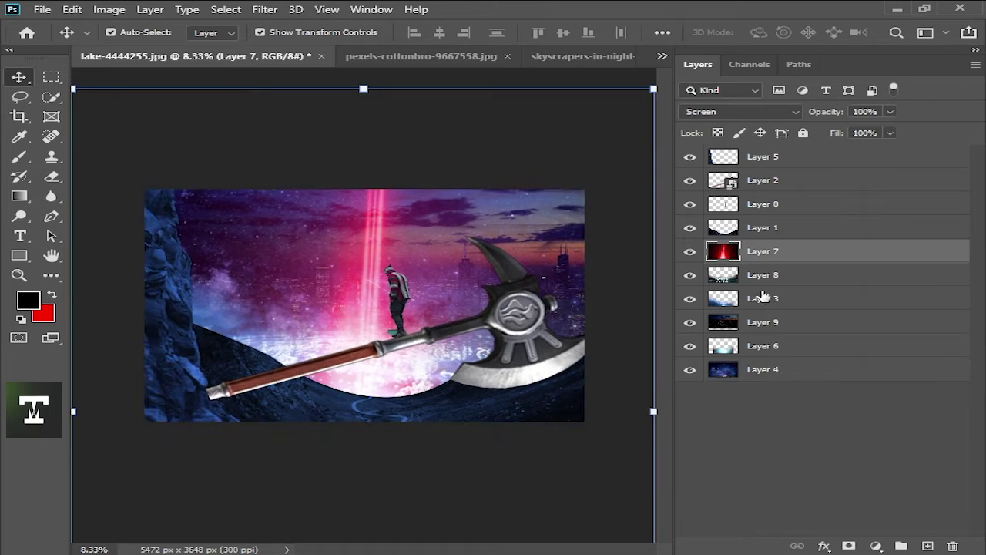
Step: Set city Layer 9 to Normal and colorize it blue (Hue 208, Saturation 85)
{"action": "left_click", "coordinate": [763, 275]}
{"action": "left_click", "coordinate": [763, 322]}
{"action": "left_click", "coordinate": [740, 111]}
{"action": "left_click", "coordinate": [709, 112]}
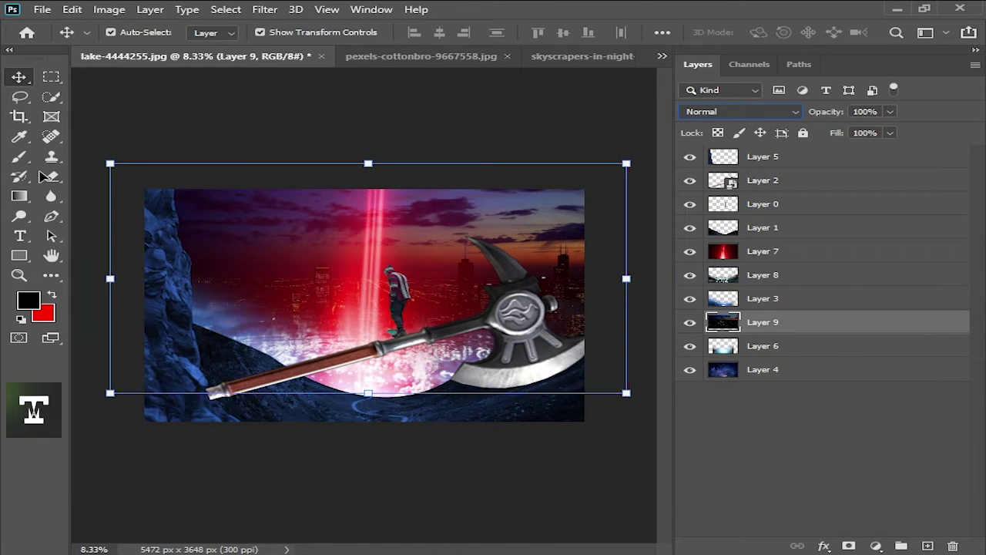
{"action": "left_click", "coordinate": [49, 176]}
{"action": "key", "text": "v"}
{"action": "key", "text": "ctrl+u"}
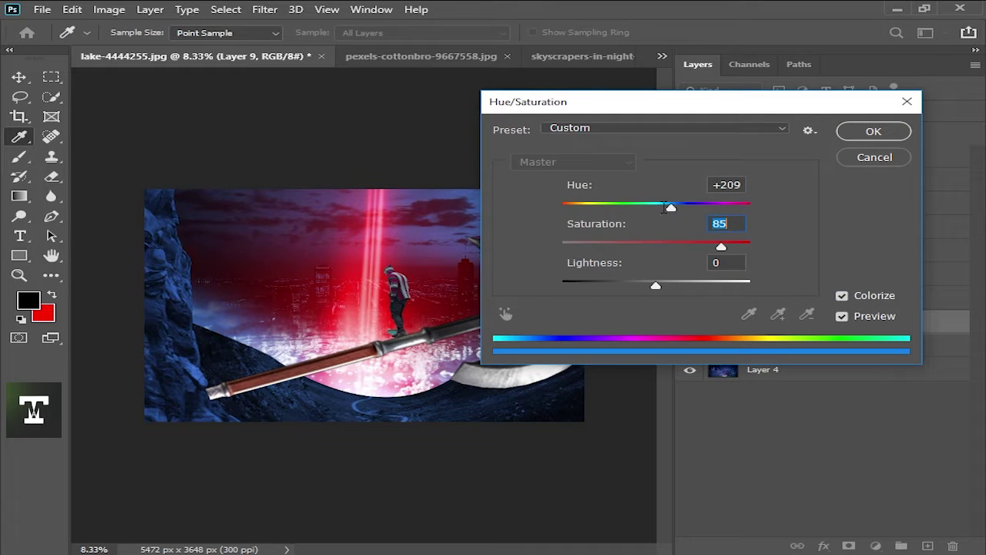
{"action": "left_click_drag", "start_coordinate": [667, 207], "coordinate": [675, 208]}
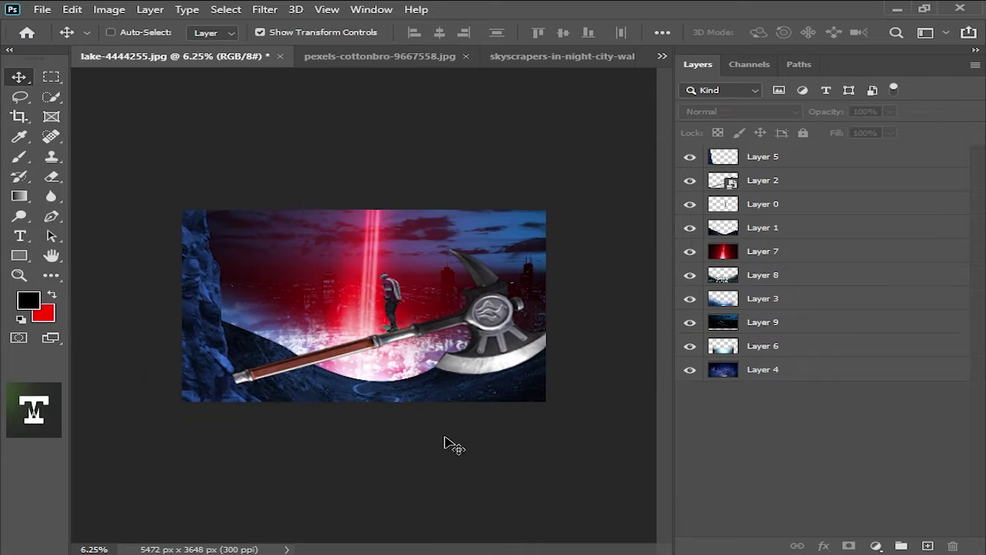
{"action": "left_click", "coordinate": [751, 274]}
Step: Choose cyan as the foreground painting colour with Layer 8 selected
{"action": "left_click", "coordinate": [767, 248]}
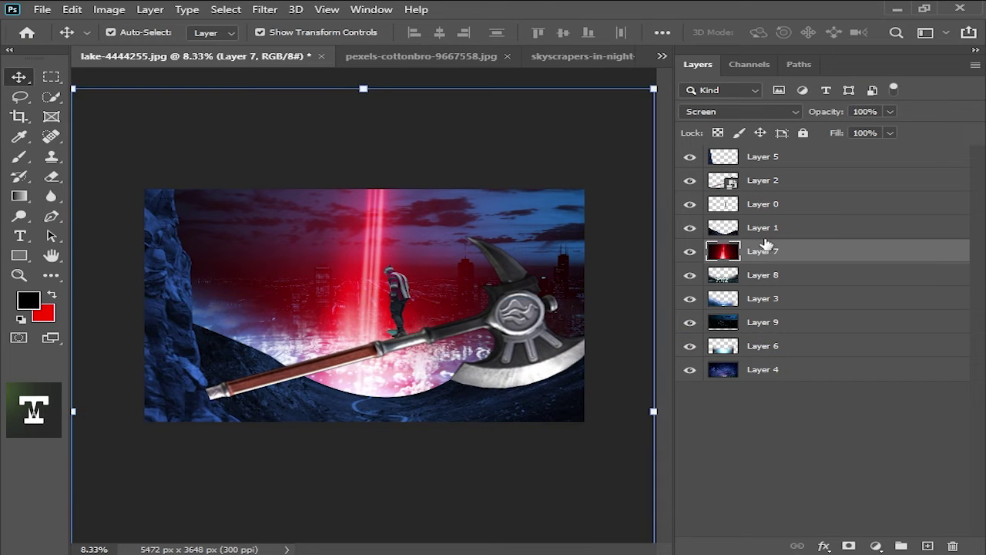
{"action": "left_click", "coordinate": [758, 272]}
{"action": "left_click", "coordinate": [29, 300]}
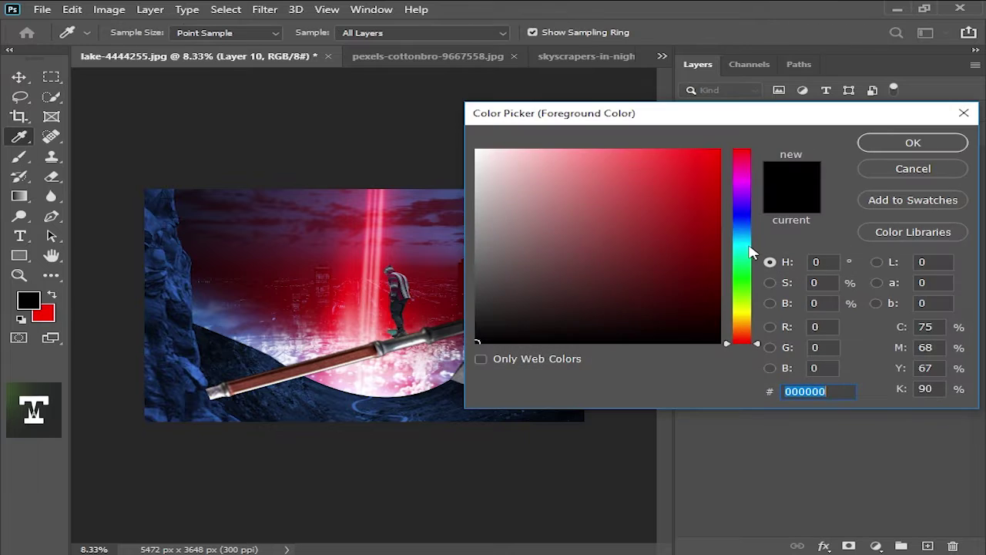
{"action": "left_click", "coordinate": [743, 236]}
{"action": "left_click", "coordinate": [704, 152]}
{"action": "left_click", "coordinate": [914, 141]}
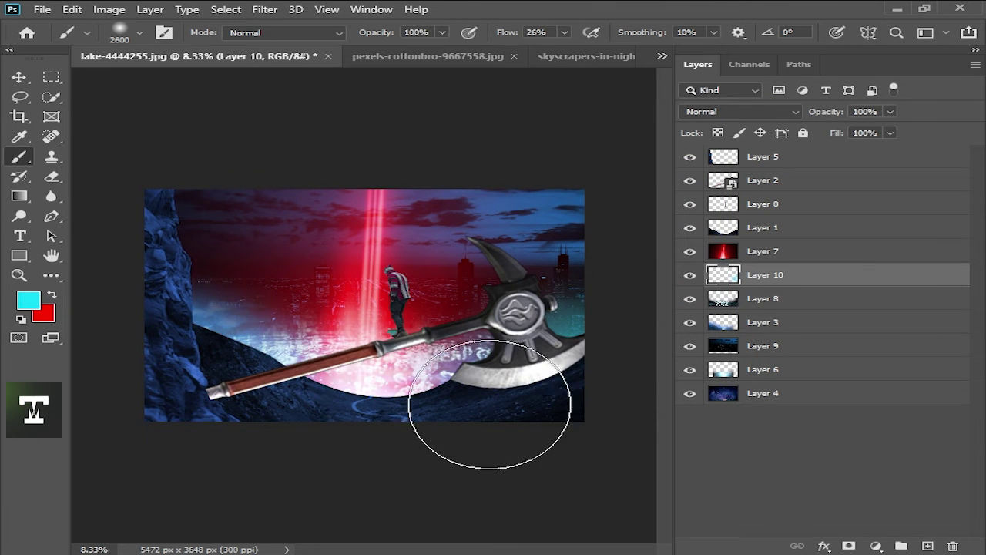
Step: Give Layer 10 a blue Color Overlay layer style
{"action": "double_click", "coordinate": [833, 277]}
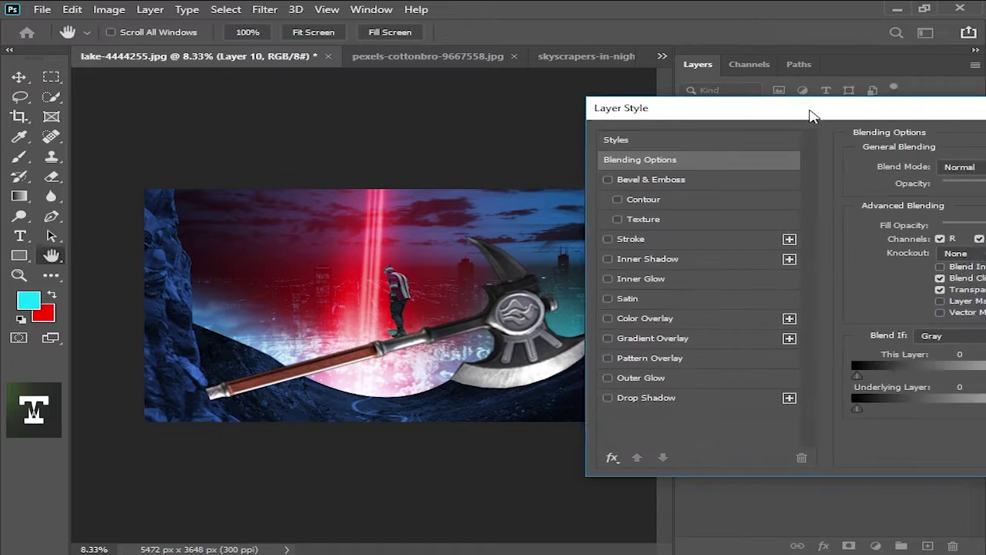
{"action": "left_click", "coordinate": [660, 317]}
{"action": "left_click", "coordinate": [925, 145]}
{"action": "left_click", "coordinate": [625, 232]}
{"action": "key", "text": "Return"}
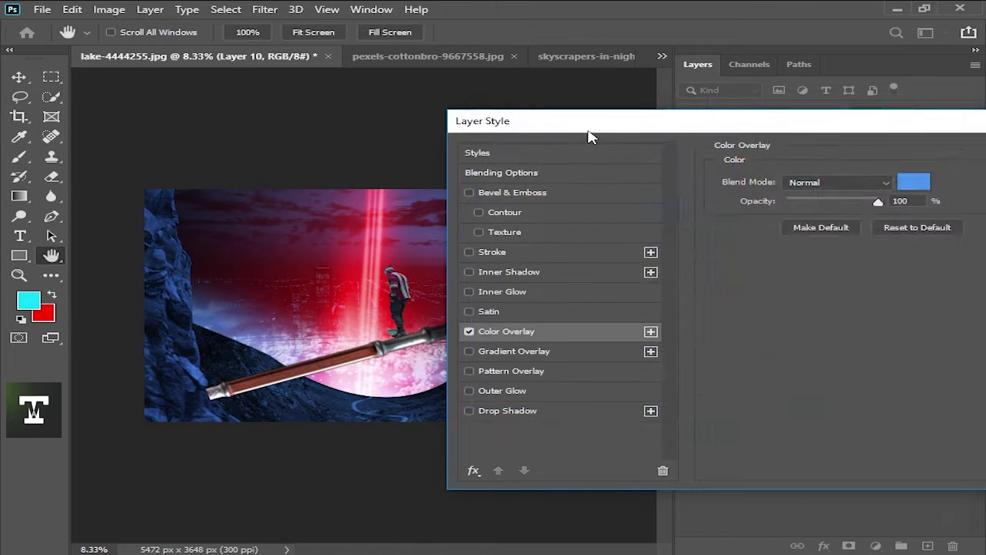
{"action": "left_click_drag", "start_coordinate": [588, 137], "coordinate": [809, 137]}
{"action": "key", "text": "Return"}
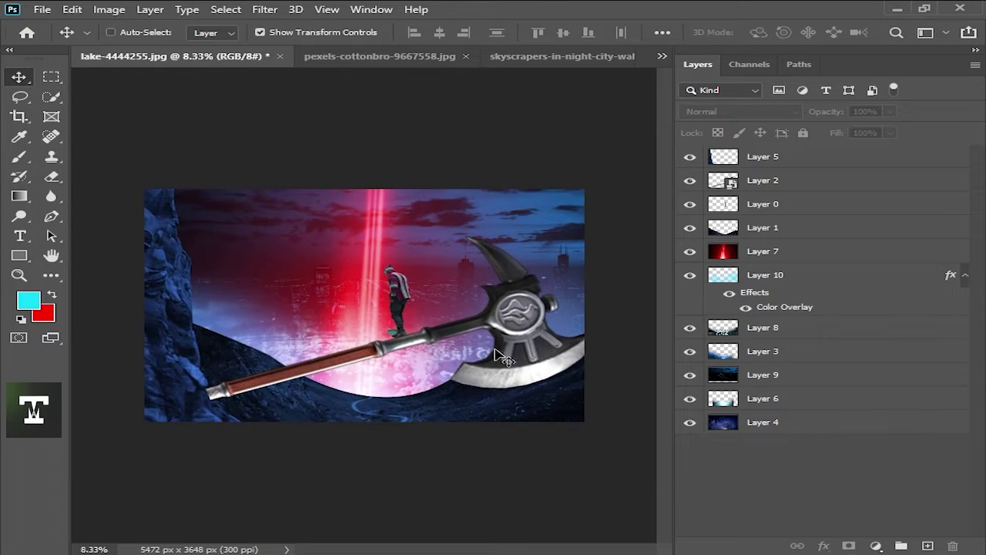
{"action": "left_click", "coordinate": [804, 378]}
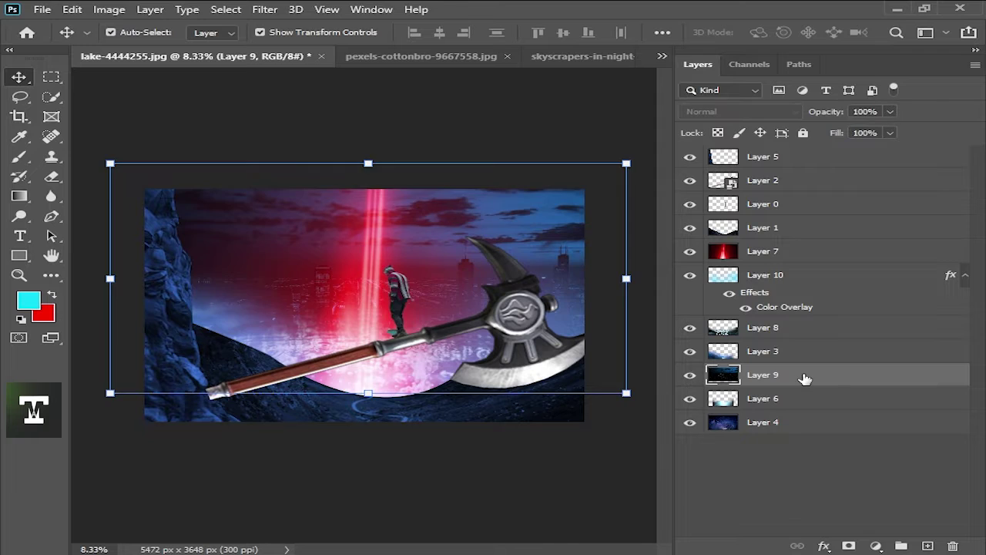
Step: Draw a black-filled rectangle over the hooded figure
{"action": "key", "text": "u"}
{"action": "left_click_drag", "start_coordinate": [270, 255], "coordinate": [405, 339]}
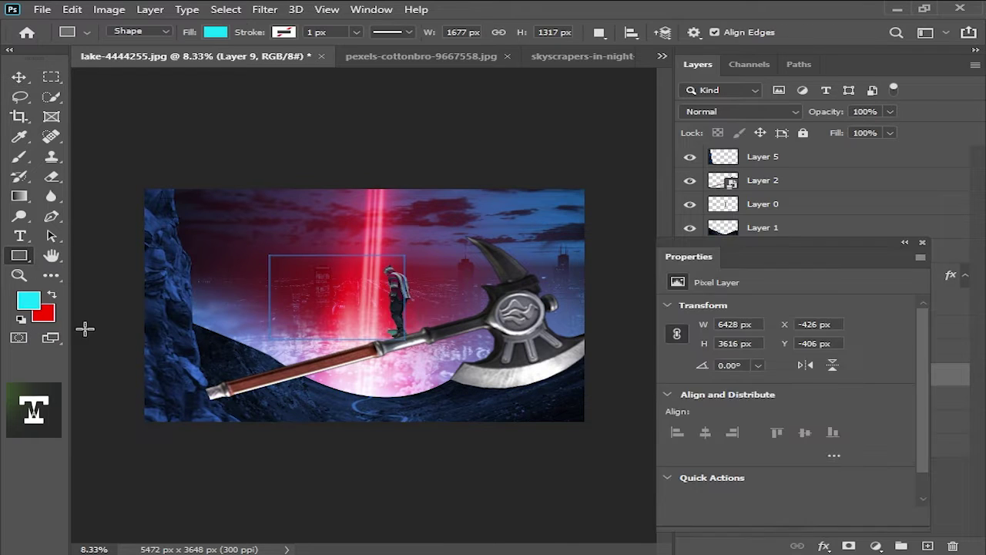
{"action": "key", "text": "e"}
{"action": "left_click", "coordinate": [21, 255]}
{"action": "left_click", "coordinate": [193, 33]}
{"action": "left_click", "coordinate": [209, 106]}
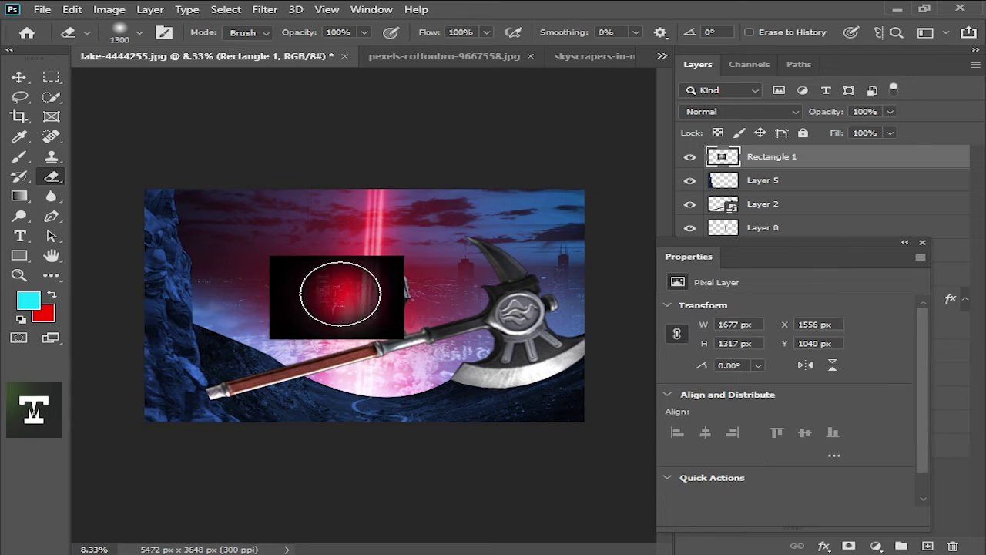
{"action": "left_click", "coordinate": [922, 242]}
Step: Place Rectangle 1 below Layer 10 and stretch it across the scene as a vignette
{"action": "key", "text": "v"}
{"action": "left_click_drag", "start_coordinate": [786, 156], "coordinate": [771, 339]}
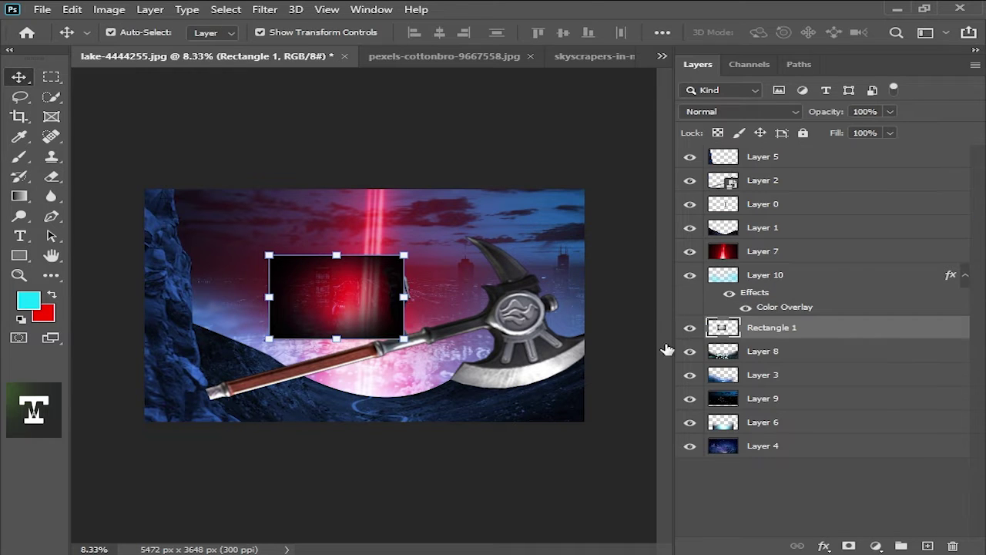
{"action": "left_click_drag", "start_coordinate": [402, 255], "coordinate": [639, 111]}
{"action": "left_click_drag", "start_coordinate": [599, 228], "coordinate": [455, 283]}
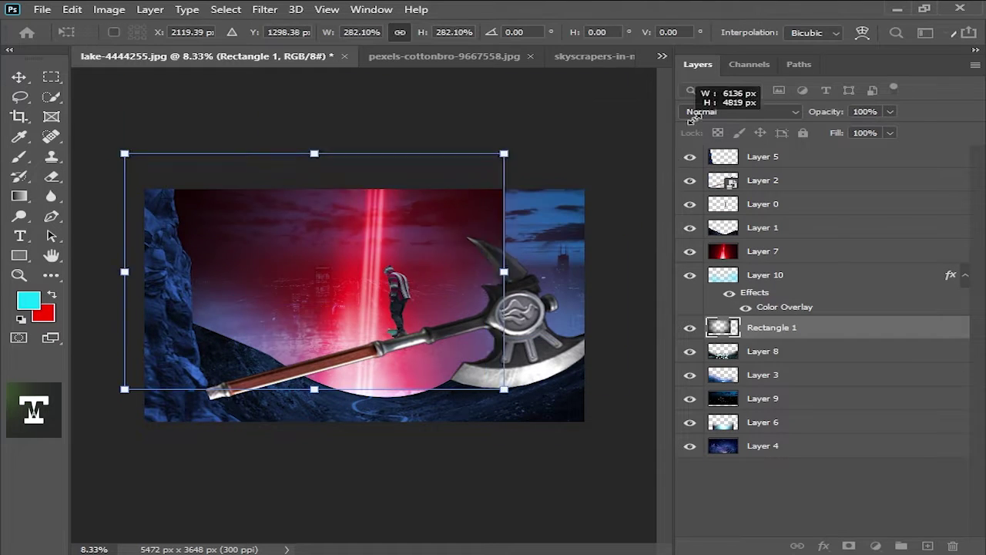
{"action": "left_click_drag", "start_coordinate": [694, 117], "coordinate": [633, 110]}
{"action": "left_click_drag", "start_coordinate": [601, 278], "coordinate": [557, 302]}
{"action": "key", "text": "Return"}
{"action": "key", "text": "ctrl+minus"}
{"action": "key", "text": "ctrl+minus"}
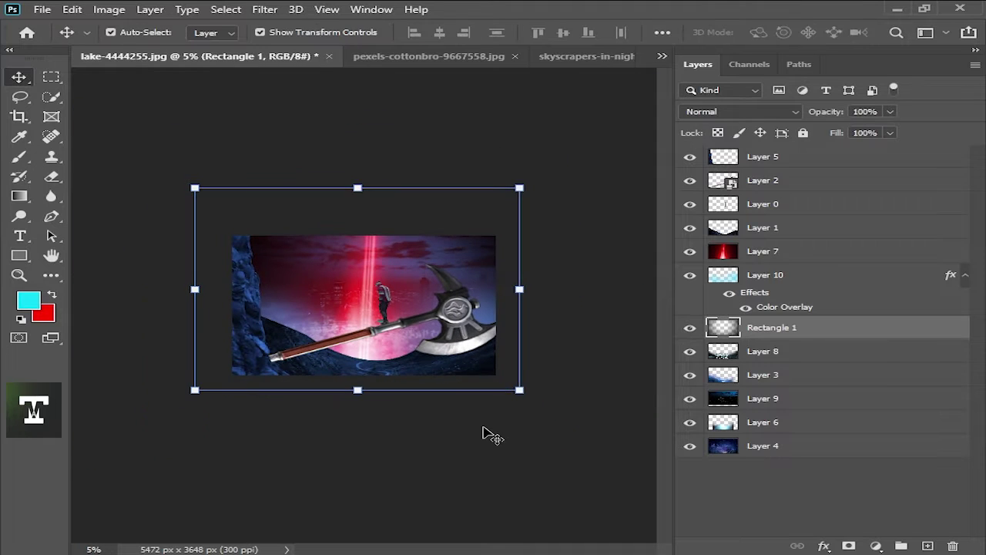
{"action": "left_click", "coordinate": [485, 434]}
{"action": "key", "text": "ctrl+plus"}
{"action": "key", "text": "ctrl+plus"}
{"action": "key", "text": "ctrl+plus"}
Step: Colorize the axe on Layer 2 dark navy: Hue 211, Saturation 64, Lightness -77
{"action": "left_click", "coordinate": [440, 324]}
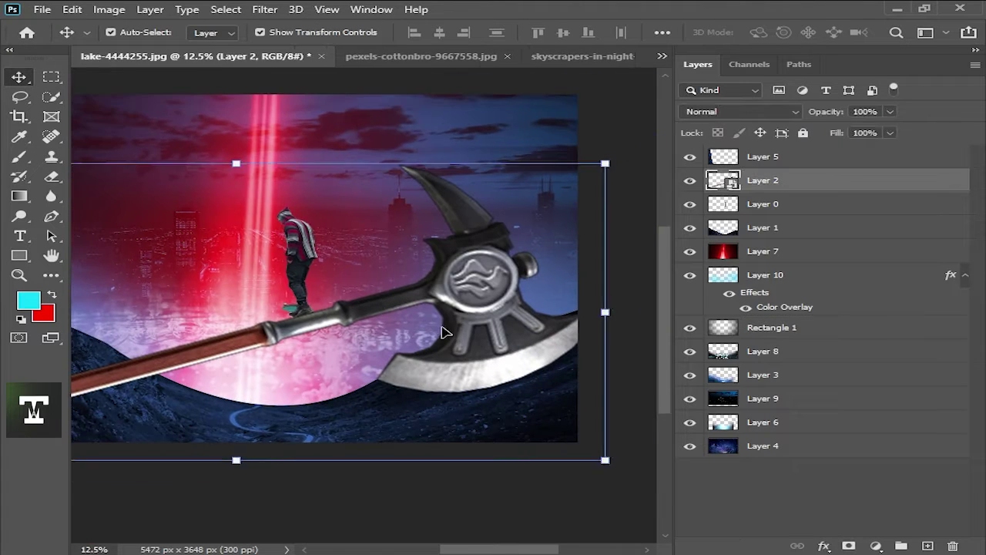
{"action": "key", "text": "ctrl+plus"}
{"action": "key", "text": "e"}
{"action": "key", "text": "ctrl+u"}
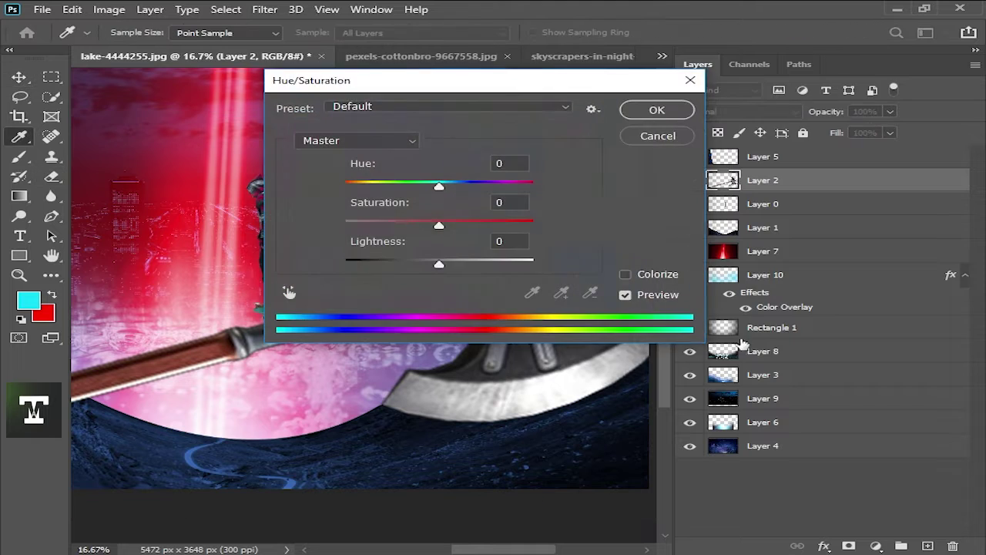
{"action": "left_click_drag", "start_coordinate": [308, 80], "coordinate": [571, 96]}
{"action": "left_click", "coordinate": [899, 289]}
{"action": "key", "text": "ctrl+minus"}
{"action": "key", "text": "ctrl+minus"}
{"action": "left_click_drag", "start_coordinate": [714, 202], "coordinate": [723, 204]}
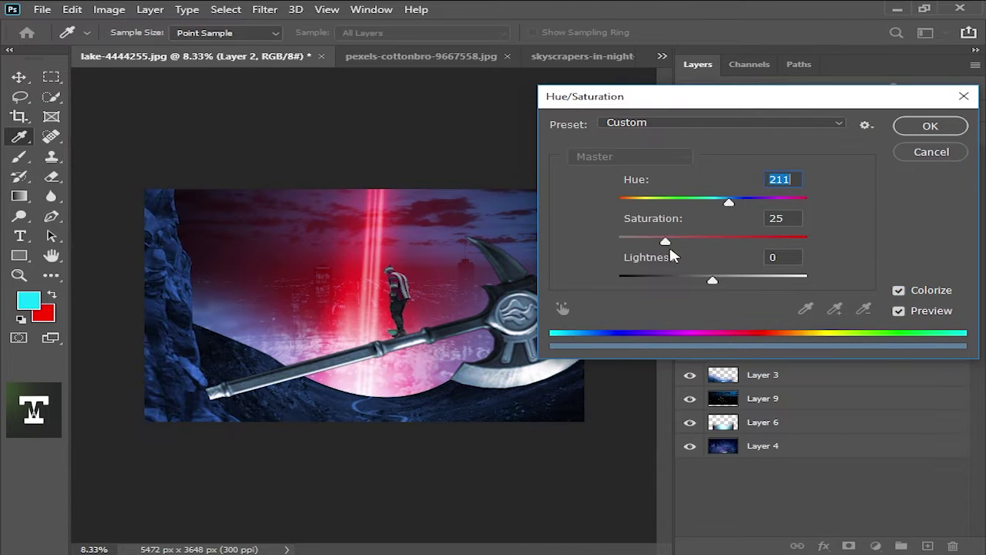
{"action": "type", "text": "+64"}
{"action": "left_click_drag", "start_coordinate": [704, 283], "coordinate": [642, 281]}
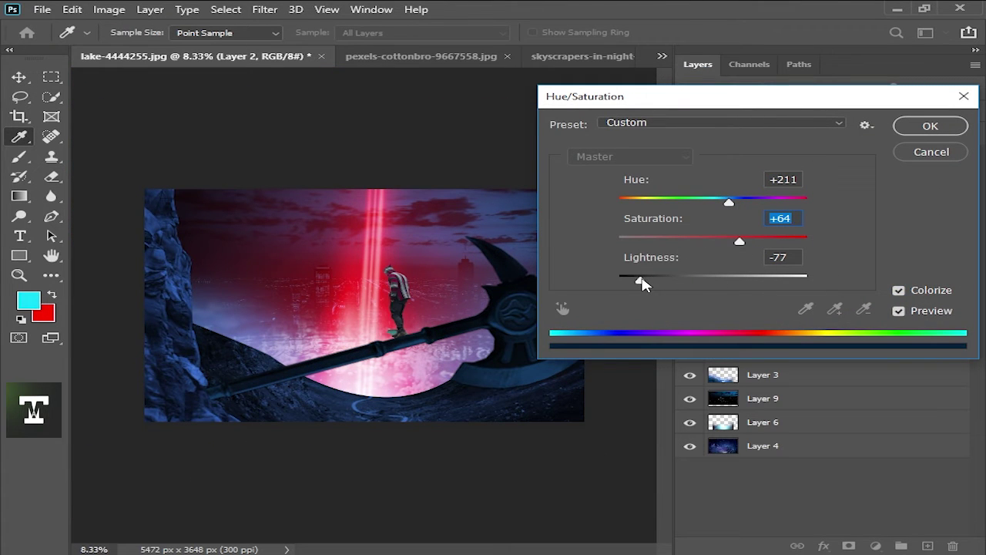
{"action": "key", "text": "Return"}
Step: Select Layer 0 with the Move tool active
{"action": "key", "text": "v"}
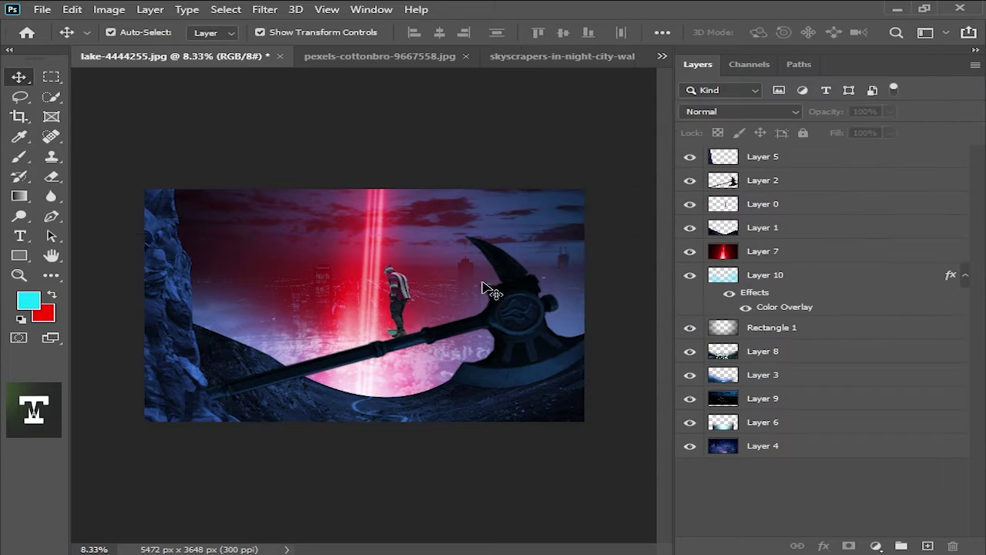
{"action": "scroll", "coordinate": [392, 394], "scroll_direction": "down", "scroll_amount": 2}
{"action": "scroll", "coordinate": [392, 394], "scroll_direction": "up", "scroll_amount": 2}
{"action": "scroll", "coordinate": [440, 274], "scroll_direction": "up", "scroll_amount": 2}
{"action": "left_click", "coordinate": [439, 274]}
Step: Set a small eraser size and erase stray fringe pixels around the man's shoes
{"action": "key", "text": "e"}
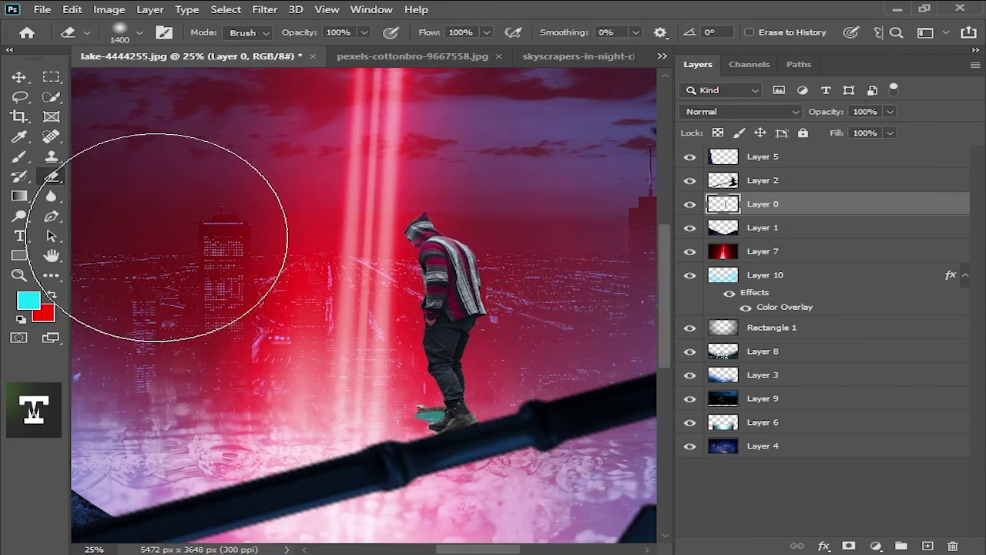
{"action": "right_click", "coordinate": [369, 332]}
{"action": "left_click", "coordinate": [370, 504]}
{"action": "scroll", "coordinate": [451, 407], "scroll_direction": "up", "scroll_amount": 2}
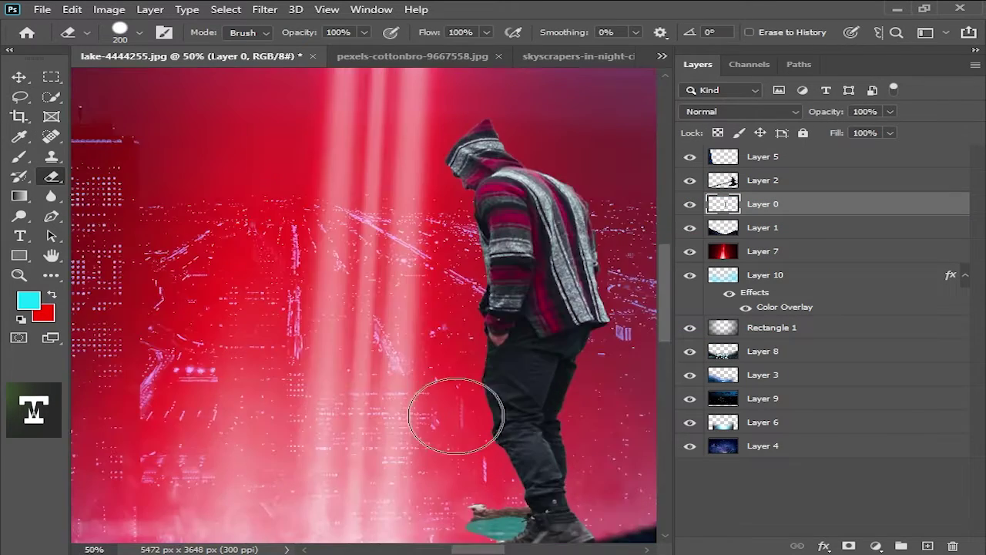
{"action": "scroll", "coordinate": [409, 319], "scroll_direction": "up", "scroll_amount": 1}
{"action": "key", "text": "bracketleft"}
{"action": "scroll", "coordinate": [440, 296], "scroll_direction": "up", "scroll_amount": 1}
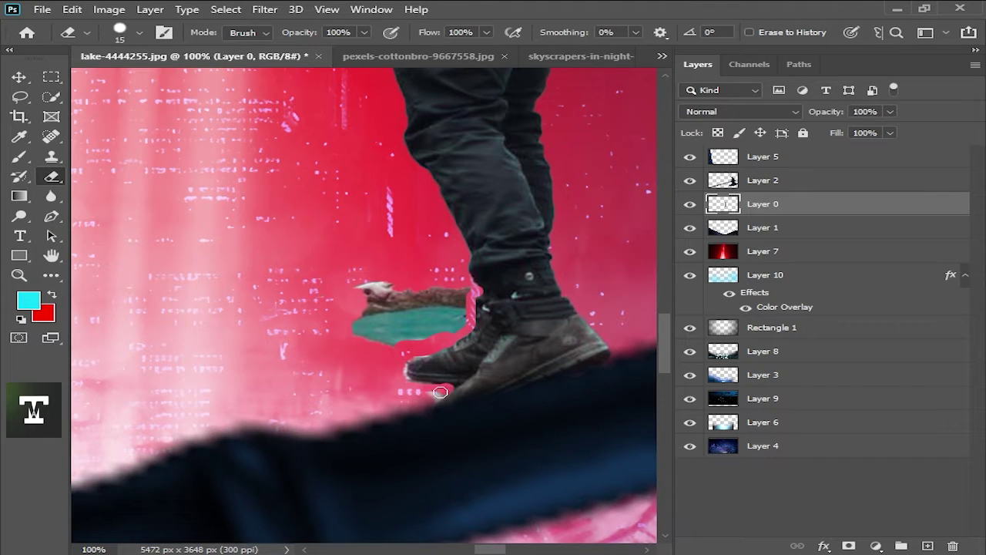
{"action": "scroll", "coordinate": [388, 319], "scroll_direction": "up", "scroll_amount": 3}
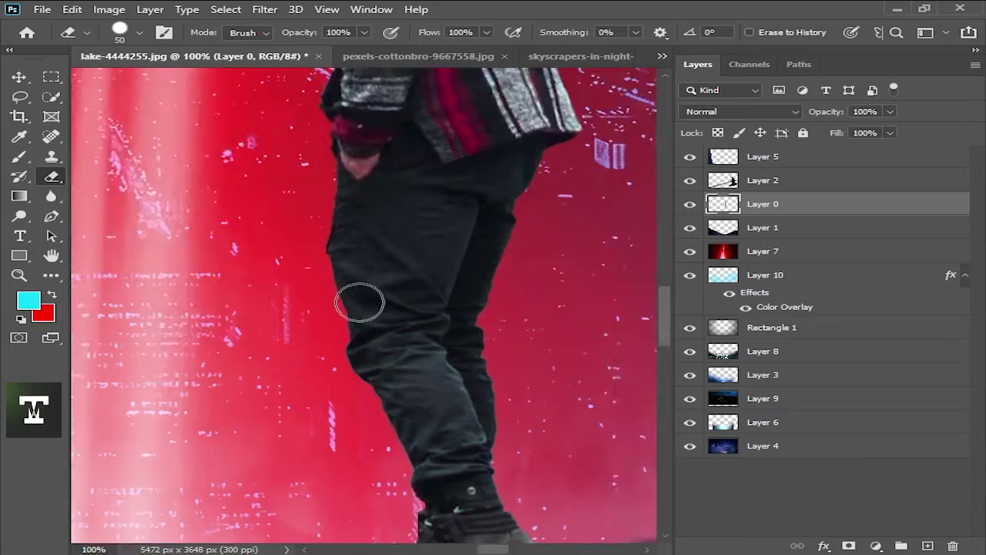
{"action": "scroll", "coordinate": [359, 298], "scroll_direction": "down", "scroll_amount": 1}
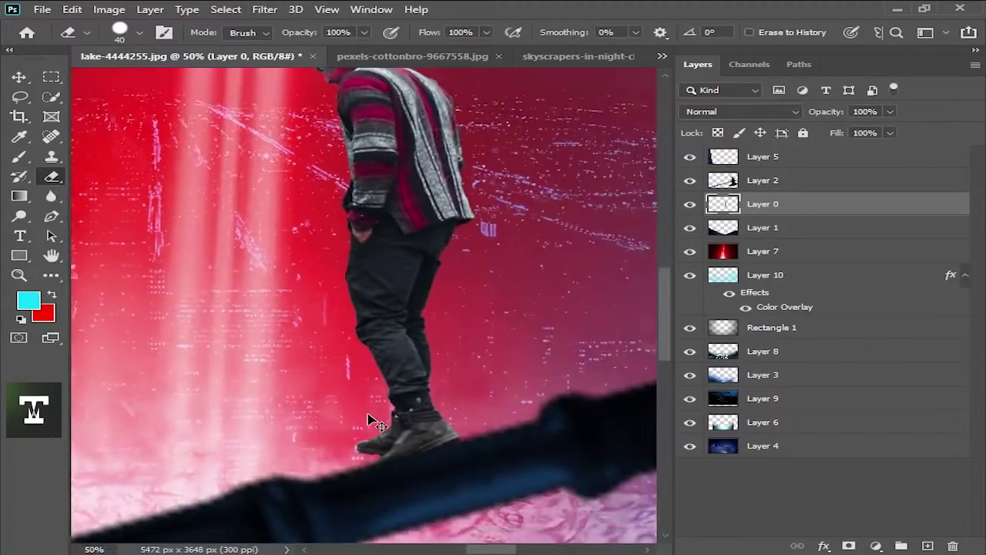
Step: Erase the remaining leftover edges around the man's legs and hood
{"action": "scroll", "coordinate": [424, 293], "scroll_direction": "up", "scroll_amount": 1}
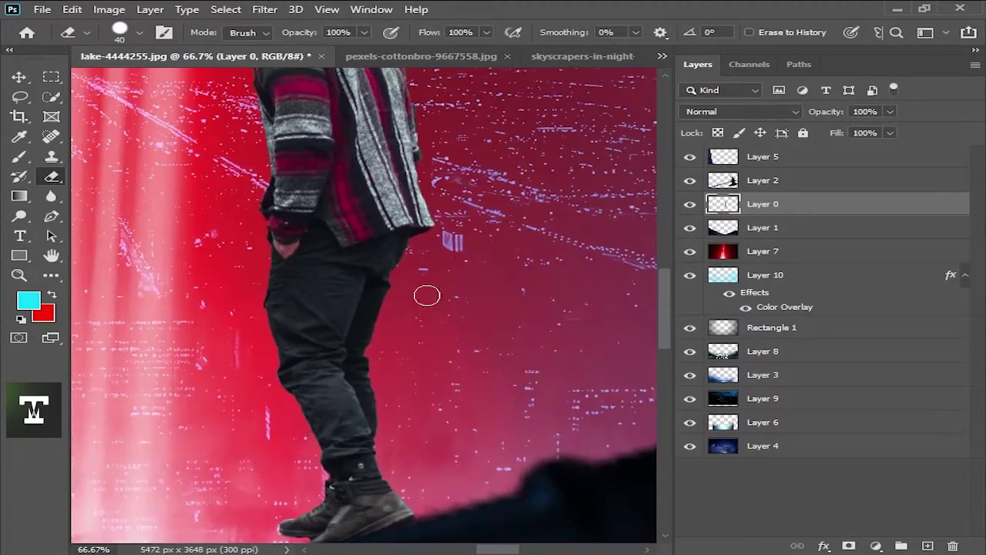
{"action": "scroll", "coordinate": [480, 326], "scroll_direction": "up", "scroll_amount": 3}
{"action": "scroll", "coordinate": [446, 425], "scroll_direction": "up", "scroll_amount": 1}
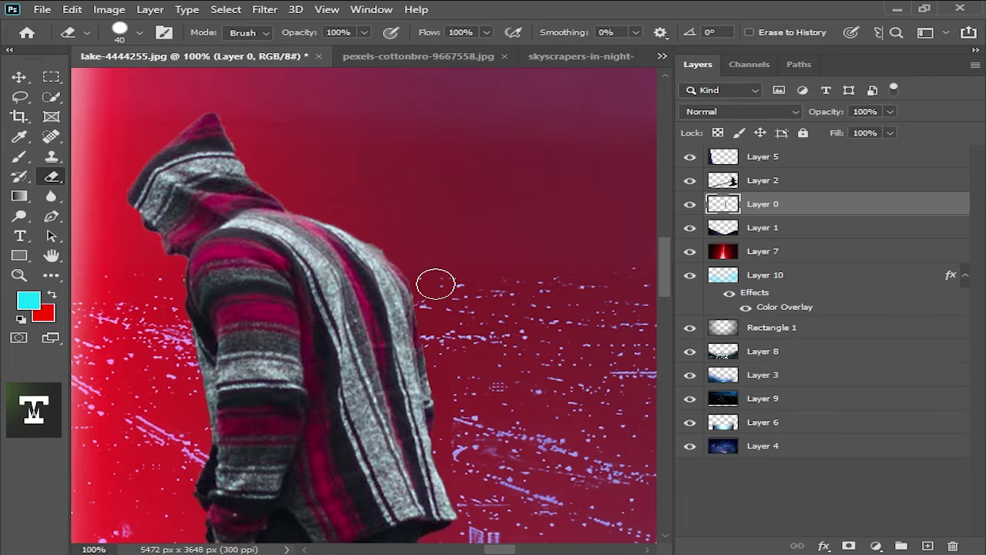
{"action": "scroll", "coordinate": [434, 292], "scroll_direction": "down", "scroll_amount": 1}
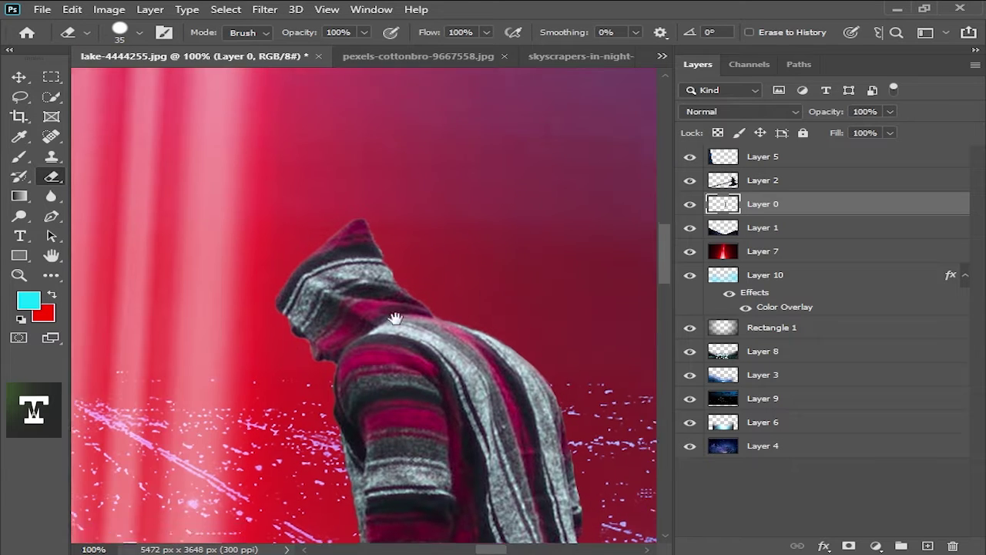
{"action": "scroll", "coordinate": [407, 259], "scroll_direction": "down", "scroll_amount": 2}
{"action": "scroll", "coordinate": [393, 270], "scroll_direction": "down", "scroll_amount": 2}
{"action": "key", "text": "v"}
{"action": "scroll", "coordinate": [385, 282], "scroll_direction": "down", "scroll_amount": 2}
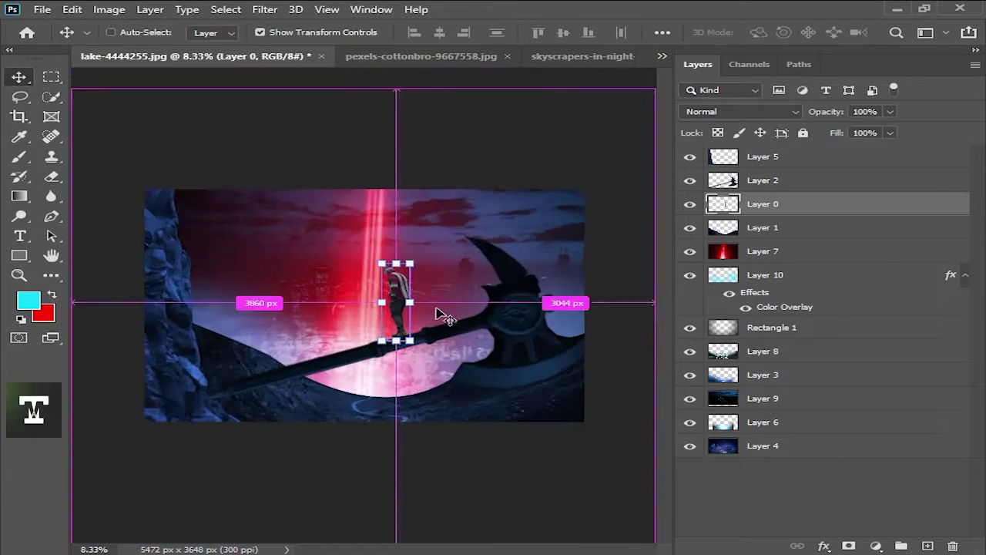
{"action": "scroll", "coordinate": [441, 315], "scroll_direction": "up", "scroll_amount": 4}
{"action": "scroll", "coordinate": [326, 259], "scroll_direction": "up", "scroll_amount": 1}
{"action": "key", "text": "ctrl+l"}
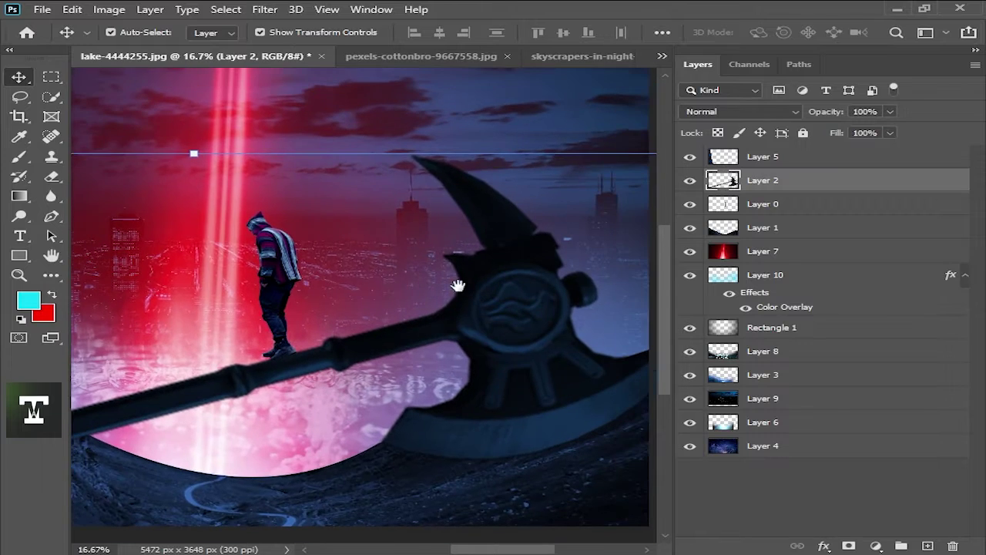
Step: Add a red Solid Color fill in Screen mode, clipped to the axe, with its mask inverted
{"action": "left_click", "coordinate": [875, 547]}
{"action": "left_click", "coordinate": [856, 280]}
{"action": "left_click", "coordinate": [725, 151]}
{"action": "left_click", "coordinate": [914, 141]}
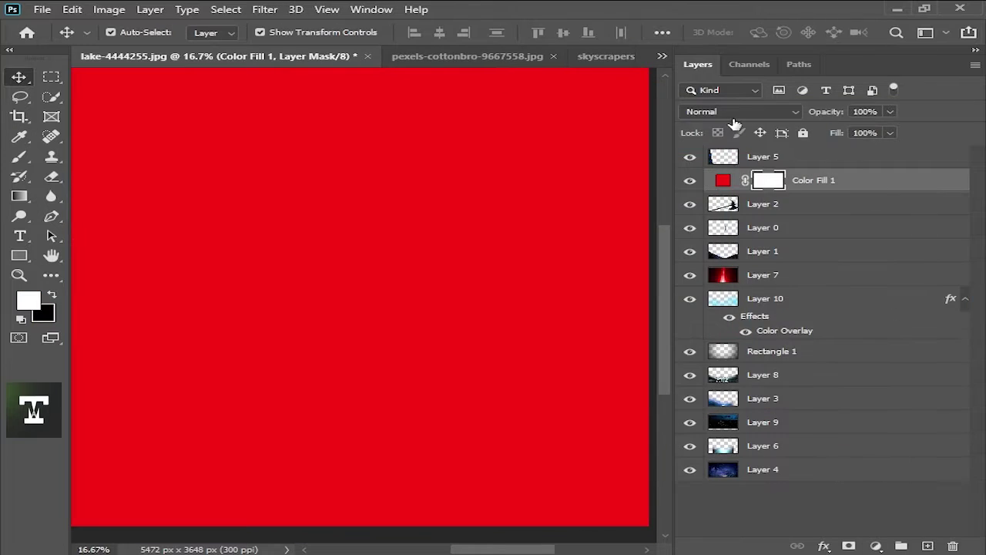
{"action": "key", "text": "shift+alt+s"}
{"action": "right_click", "coordinate": [771, 182]}
{"action": "left_click", "coordinate": [720, 292]}
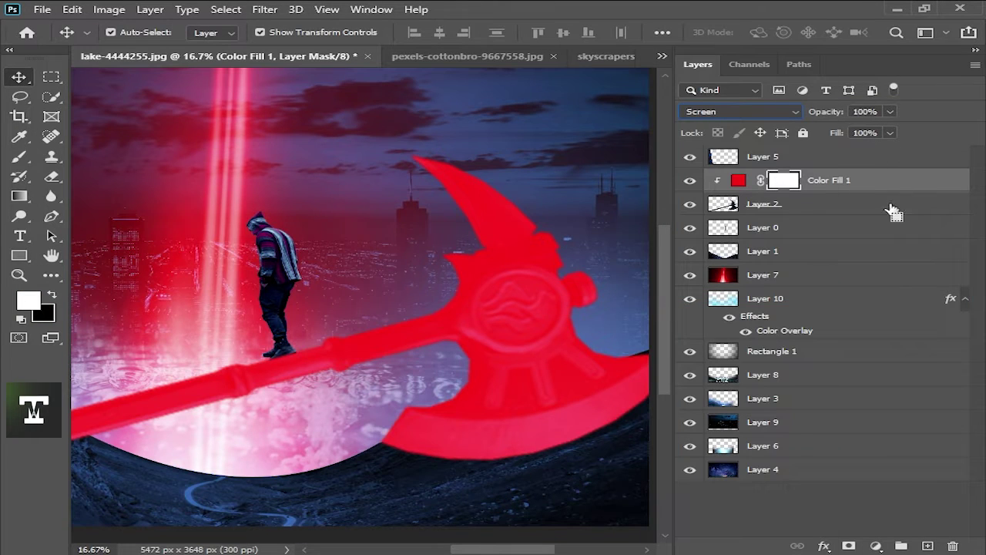
{"action": "key", "text": "ctrl+i"}
Step: Trace a Pen path along the top edge of the axe handle
{"action": "key", "text": "p"}
{"action": "key", "text": "ctrl+plus"}
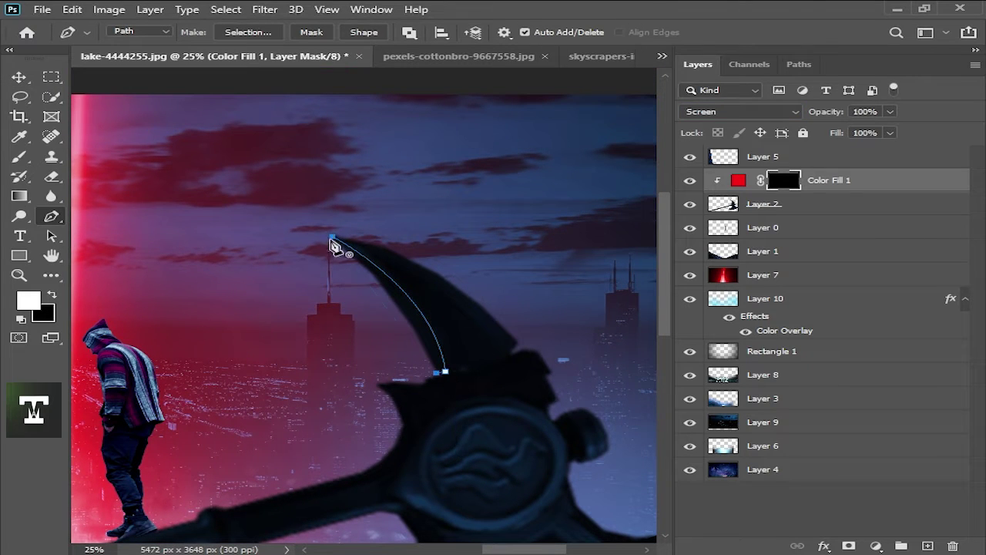
{"action": "key", "text": "ctrl+plus"}
{"action": "scroll", "coordinate": [397, 249], "scroll_direction": "down", "scroll_amount": 5}
{"action": "left_click_drag", "start_coordinate": [396, 249], "coordinate": [416, 286]}
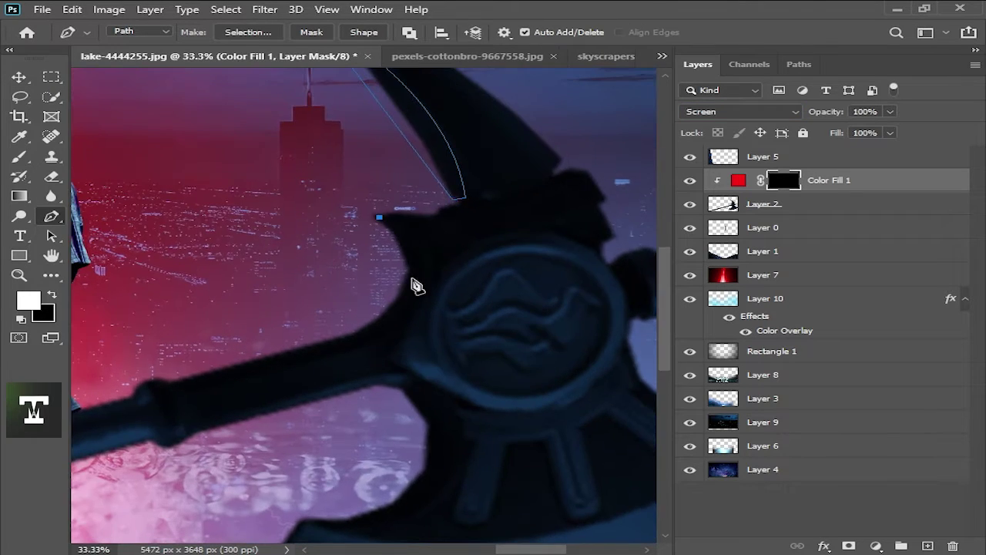
{"action": "left_click", "coordinate": [374, 328], "text": "alt"}
{"action": "left_click_drag", "start_coordinate": [375, 335], "coordinate": [502, 308]}
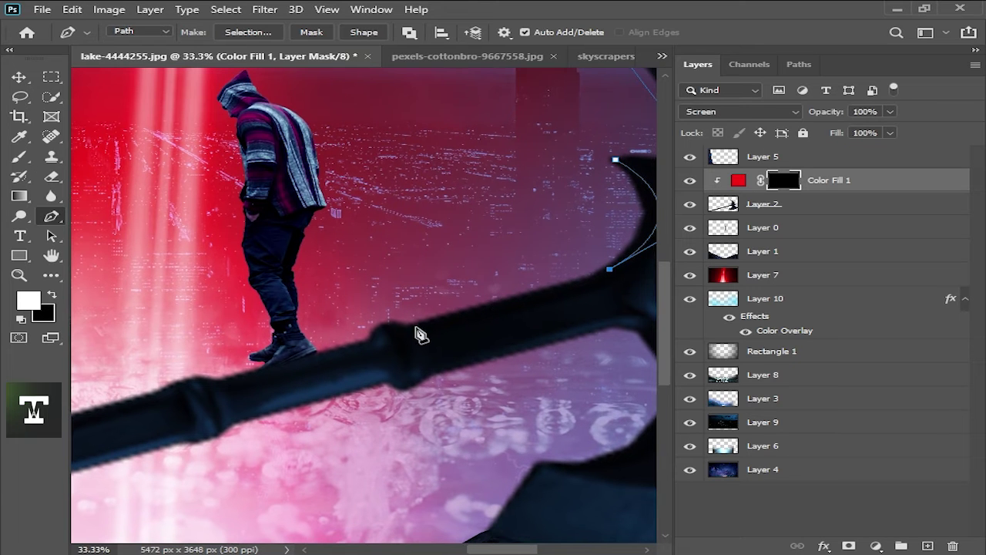
{"action": "mouse_move", "coordinate": [372, 313]}
{"action": "left_mouse_down"}
{"action": "mouse_move", "coordinate": [264, 334]}
{"action": "mouse_move", "coordinate": [444, 323]}
{"action": "left_mouse_up"}
{"action": "left_click", "coordinate": [460, 319]}
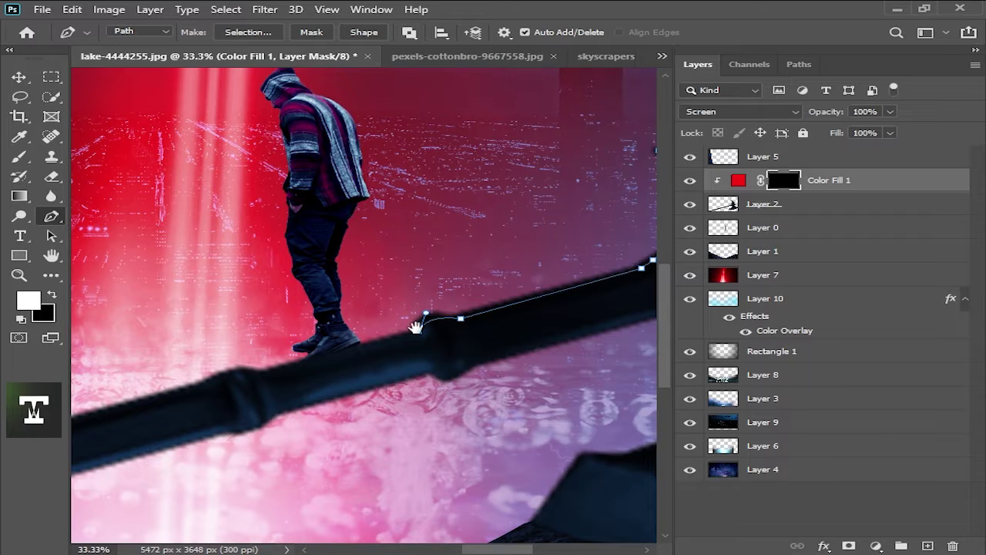
{"action": "left_click_drag", "start_coordinate": [415, 327], "coordinate": [500, 307]}
{"action": "mouse_move", "coordinate": [326, 352]}
{"action": "left_mouse_down"}
{"action": "mouse_move", "coordinate": [511, 304]}
{"action": "mouse_move", "coordinate": [452, 315]}
{"action": "left_mouse_up"}
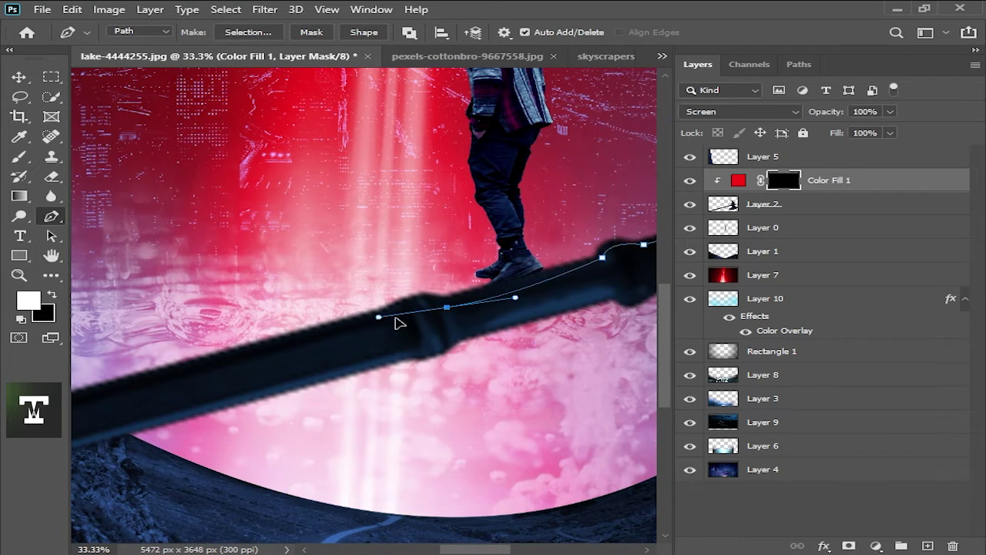
{"action": "left_click_drag", "start_coordinate": [281, 339], "coordinate": [242, 363]}
{"action": "key", "text": "ctrl+minus"}
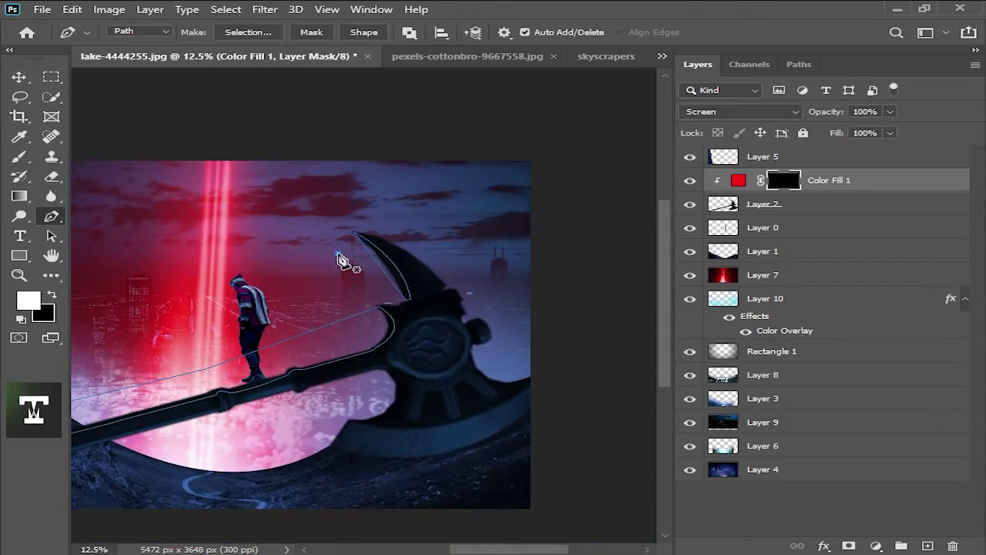
Step: Paint white at full flow in Color Fill 1's mask along the axe's upper and lower handle edges
{"action": "scroll", "coordinate": [358, 367], "scroll_direction": "up", "scroll_amount": 1}
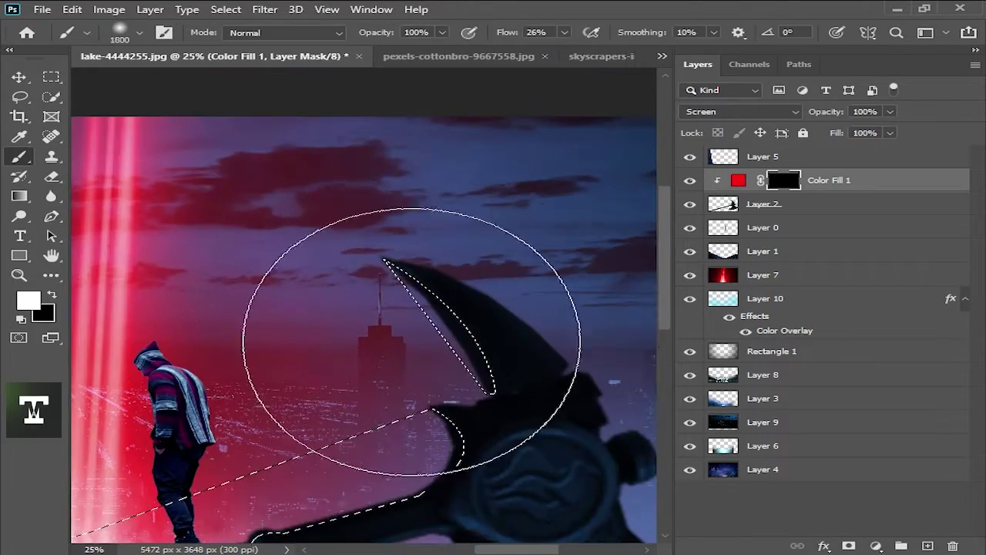
{"action": "key", "text": "bracketleft"}
{"action": "key", "text": "bracketleft"}
{"action": "key", "text": "bracketleft"}
{"action": "key", "text": "shift+0"}
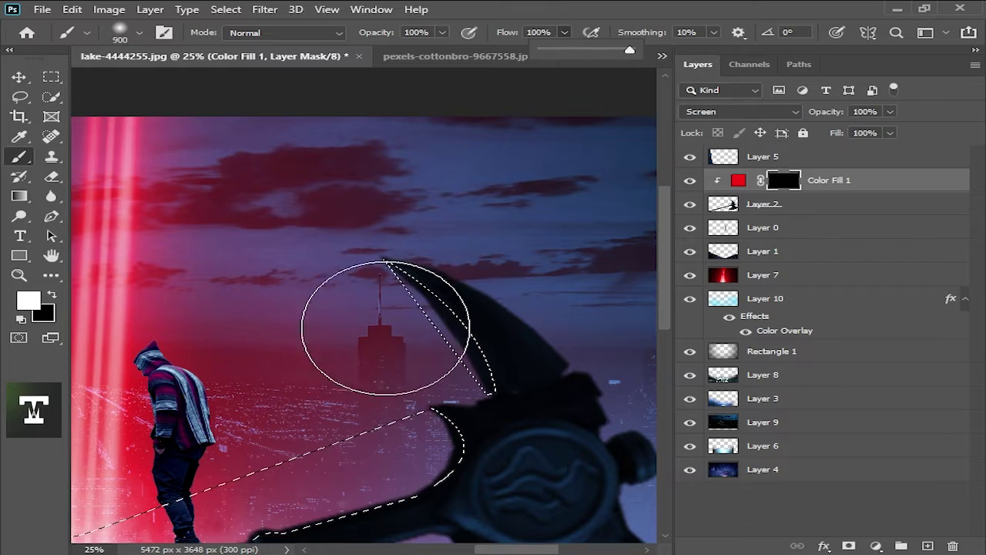
{"action": "scroll", "coordinate": [352, 308], "scroll_direction": "down", "scroll_amount": 1}
{"action": "left_click_drag", "start_coordinate": [319, 407], "coordinate": [331, 474]}
{"action": "scroll", "coordinate": [331, 474], "scroll_direction": "down", "scroll_amount": 1}
{"action": "key", "text": "bracketright"}
{"action": "key", "text": "bracketright"}
{"action": "key", "text": "bracketright"}
{"action": "mouse_move", "coordinate": [115, 470]}
{"action": "left_mouse_down"}
{"action": "mouse_move", "coordinate": [304, 352]}
{"action": "mouse_move", "coordinate": [468, 352]}
{"action": "left_mouse_up"}
{"action": "scroll", "coordinate": [396, 334], "scroll_direction": "left", "scroll_amount": 3}
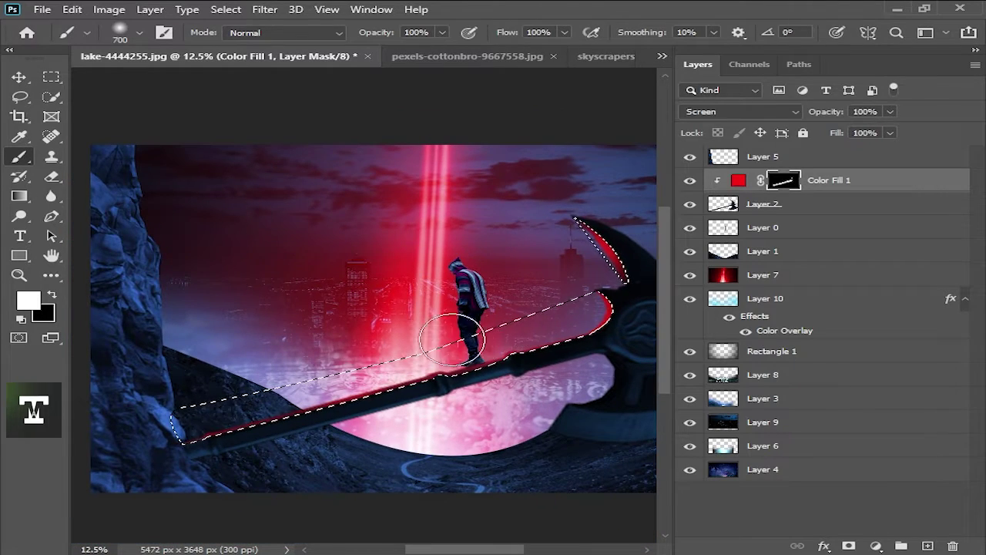
{"action": "scroll", "coordinate": [249, 316], "scroll_direction": "up", "scroll_amount": 1}
{"action": "key", "text": "bracketleft"}
{"action": "key", "text": "bracketleft"}
{"action": "scroll", "coordinate": [353, 316], "scroll_direction": "right", "scroll_amount": 2}
{"action": "scroll", "coordinate": [353, 316], "scroll_direction": "up", "scroll_amount": 1}
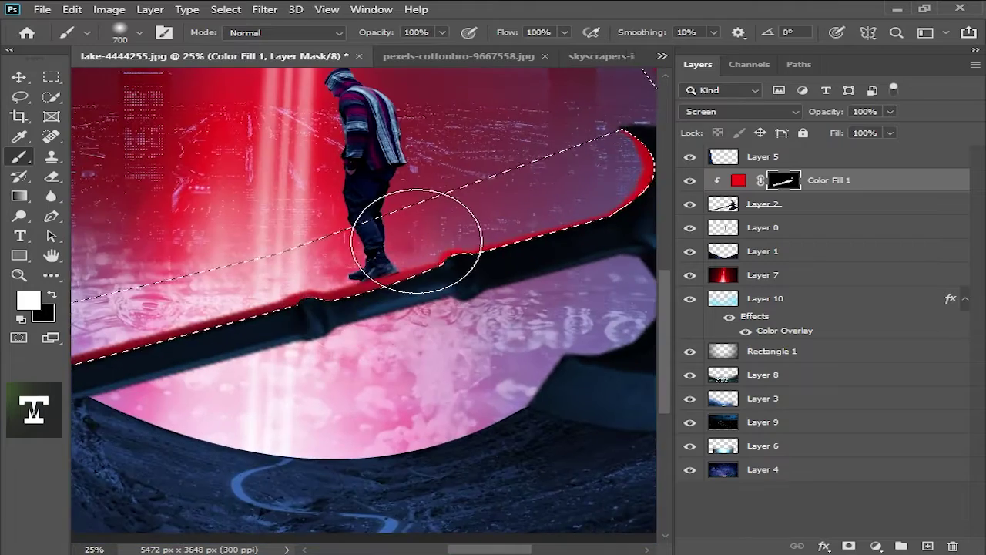
{"action": "scroll", "coordinate": [359, 254], "scroll_direction": "down", "scroll_amount": 3}
{"action": "scroll", "coordinate": [232, 266], "scroll_direction": "down", "scroll_amount": 1}
{"action": "scroll", "coordinate": [115, 270], "scroll_direction": "up", "scroll_amount": 2}
Step: Paint black with a smaller brush to trim the red rim to a thin line
{"action": "key", "text": "x"}
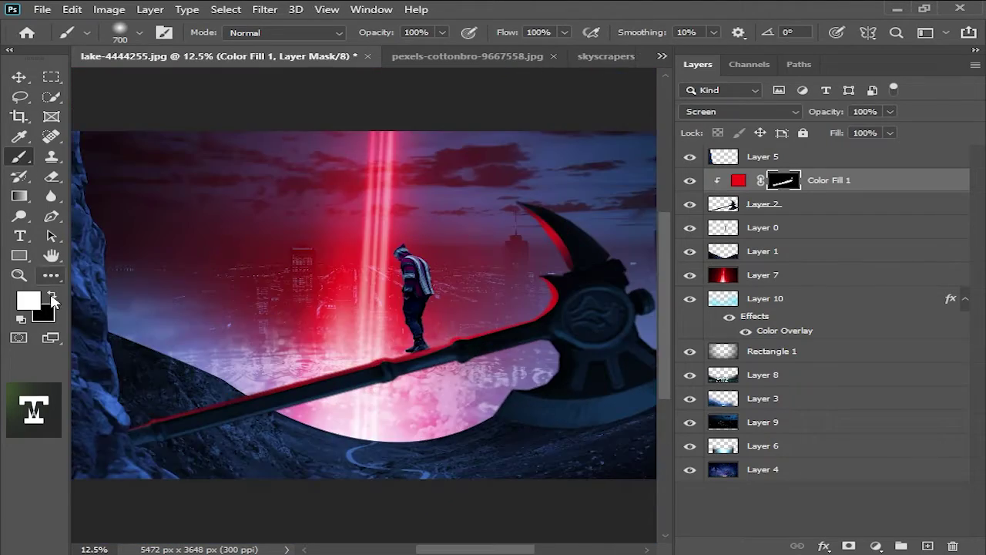
{"action": "scroll", "coordinate": [378, 315], "scroll_direction": "up", "scroll_amount": 1}
{"action": "key", "text": "bracketleft"}
{"action": "key", "text": "bracketleft"}
{"action": "scroll", "coordinate": [570, 301], "scroll_direction": "up", "scroll_amount": 1}
{"action": "key", "text": "bracketleft"}
{"action": "key", "text": "bracketleft"}
{"action": "key", "text": "bracketleft"}
{"action": "scroll", "coordinate": [585, 260], "scroll_direction": "up", "scroll_amount": 1}
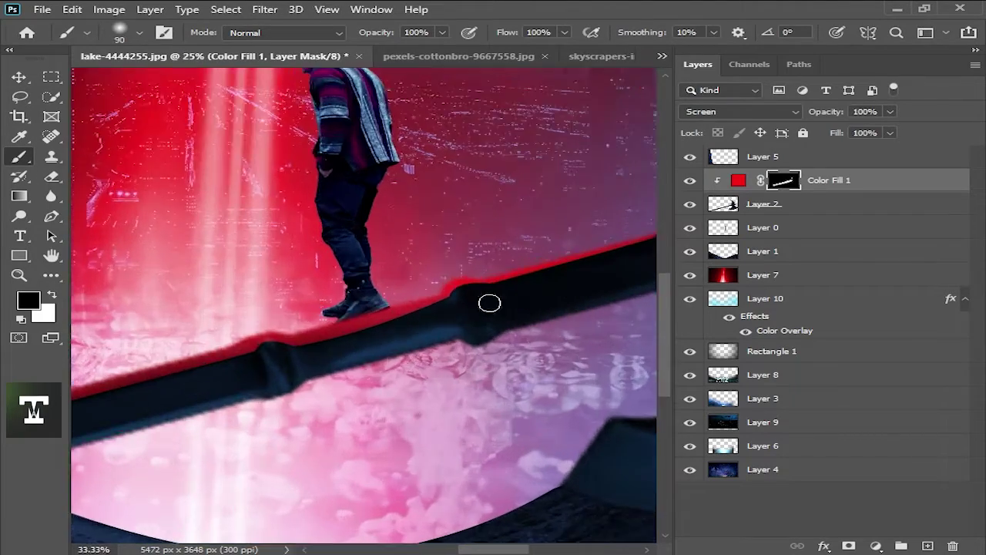
{"action": "key", "text": "bracketleft"}
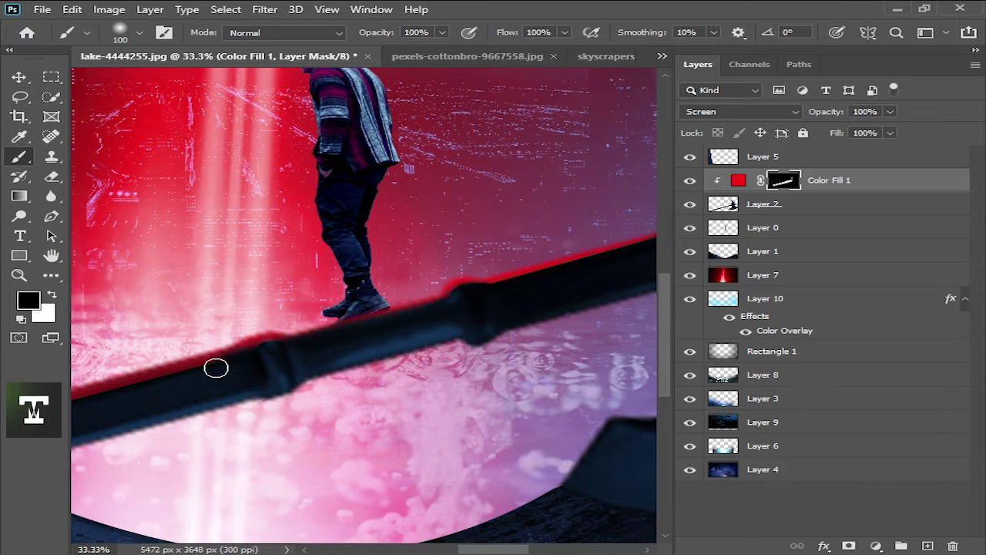
{"action": "scroll", "coordinate": [414, 286], "scroll_direction": "down", "scroll_amount": 1}
{"action": "key", "text": "bracketright"}
{"action": "scroll", "coordinate": [327, 312], "scroll_direction": "down", "scroll_amount": 2}
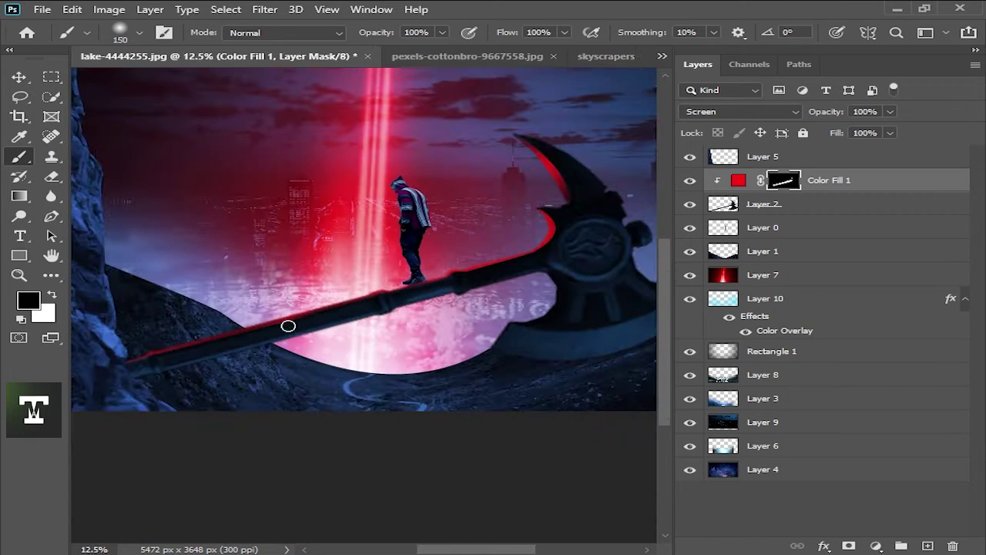
{"action": "scroll", "coordinate": [550, 257], "scroll_direction": "up", "scroll_amount": 2}
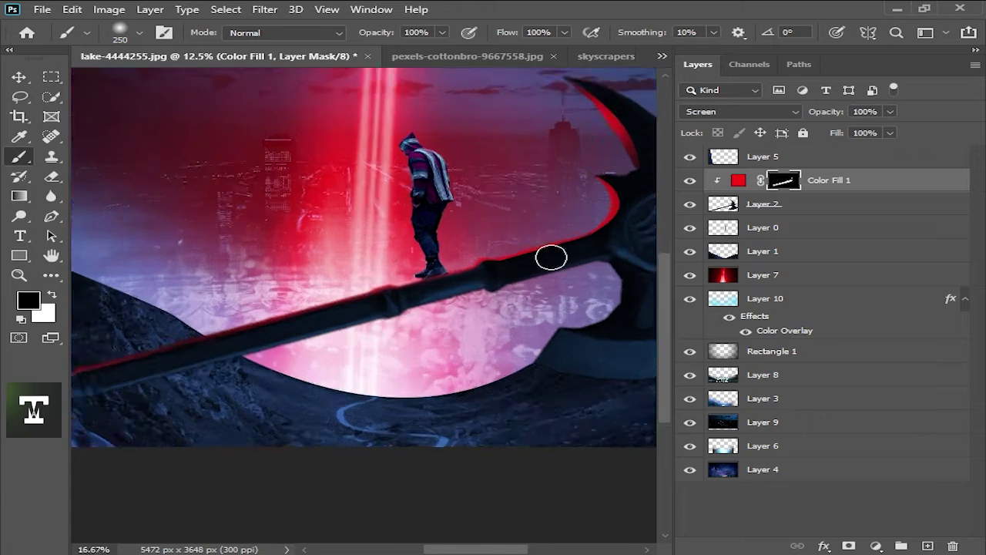
{"action": "key", "text": "bracketleft"}
{"action": "key", "text": "bracketleft"}
{"action": "key", "text": "bracketleft"}
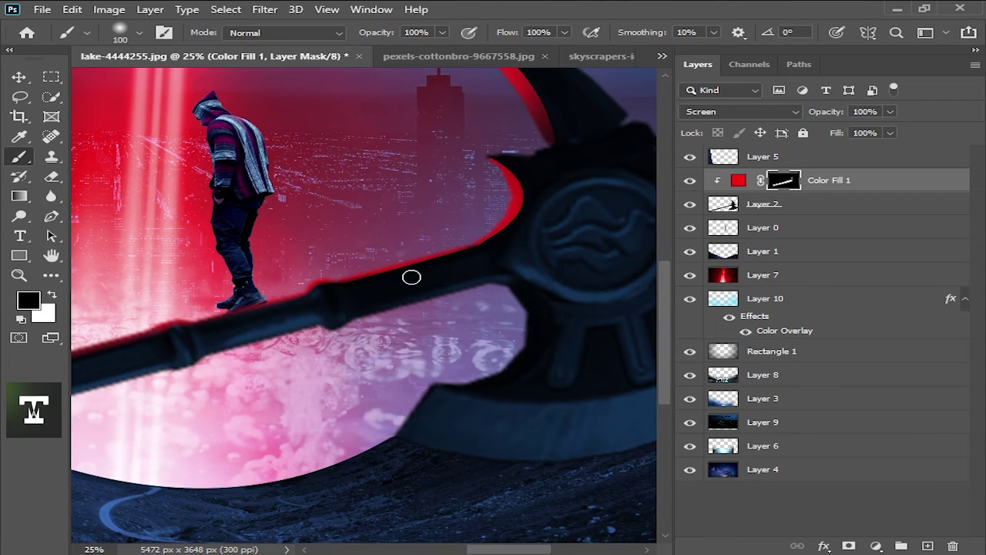
Step: Finish trimming the rim and deselect the Color Fill 1 layer
{"action": "left_click_drag", "start_coordinate": [582, 74], "coordinate": [436, 205]}
{"action": "scroll", "coordinate": [417, 260], "scroll_direction": "down", "scroll_amount": 1}
{"action": "scroll", "coordinate": [378, 357], "scroll_direction": "down", "scroll_amount": 3}
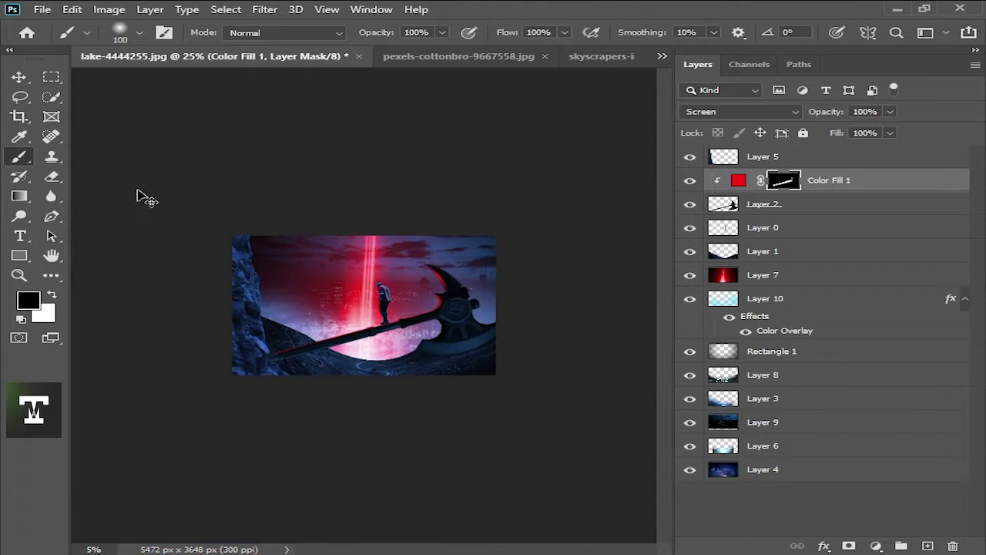
{"action": "key", "text": "v"}
{"action": "left_click", "coordinate": [386, 136]}
{"action": "scroll", "coordinate": [441, 362], "scroll_direction": "up", "scroll_amount": 1}
Step: Target Color Fill 1's mask and paint white to reveal red along the blade's lower curve
{"action": "scroll", "coordinate": [473, 334], "scroll_direction": "up", "scroll_amount": 1}
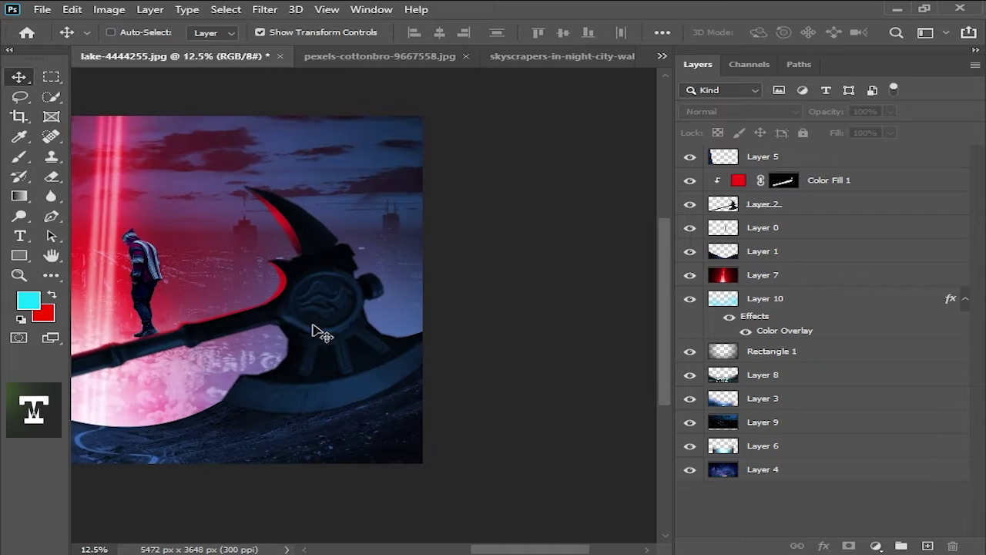
{"action": "scroll", "coordinate": [324, 270], "scroll_direction": "up", "scroll_amount": 2}
{"action": "key", "text": "b"}
{"action": "key", "text": "alt+bracketright"}
{"action": "key", "text": "bracketright"}
{"action": "key", "text": "bracketright"}
{"action": "key", "text": "bracketright"}
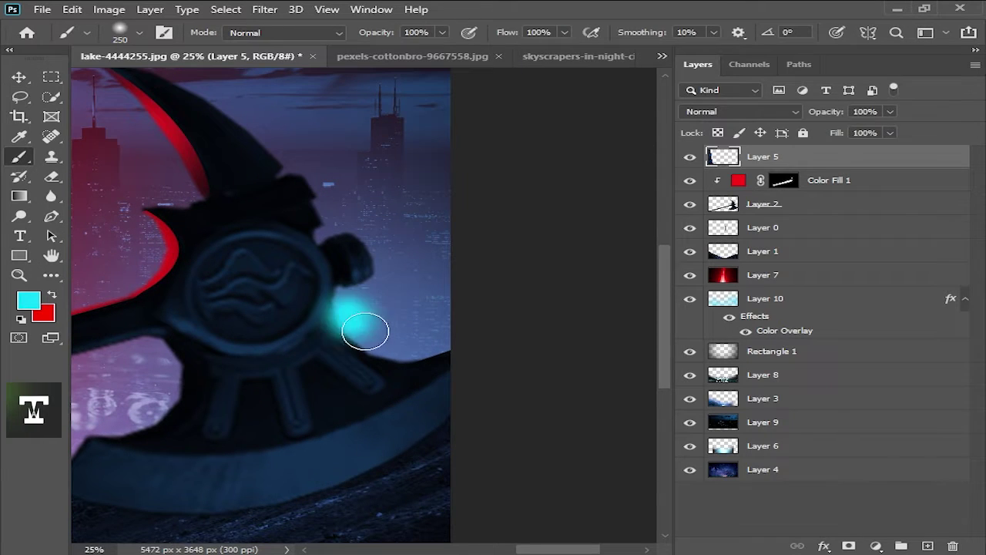
{"action": "key", "text": "alt+bracketleft"}
{"action": "key", "text": "ctrl+backslash"}
{"action": "key", "text": "bracketright"}
{"action": "left_click_drag", "start_coordinate": [326, 329], "coordinate": [455, 335]}
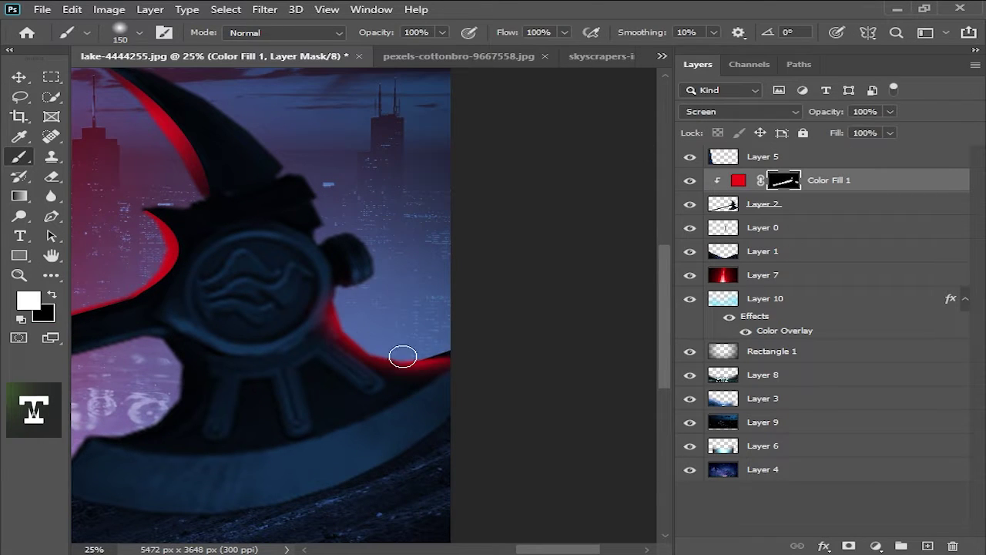
{"action": "scroll", "coordinate": [410, 359], "scroll_direction": "down", "scroll_amount": 1}
{"action": "scroll", "coordinate": [301, 301], "scroll_direction": "up", "scroll_amount": 2}
Step: Alternate black and white brush strokes to shape the glow around the blade
{"action": "key", "text": "x"}
{"action": "key", "text": "bracketright"}
{"action": "key", "text": "bracketright"}
{"action": "key", "text": "bracketright"}
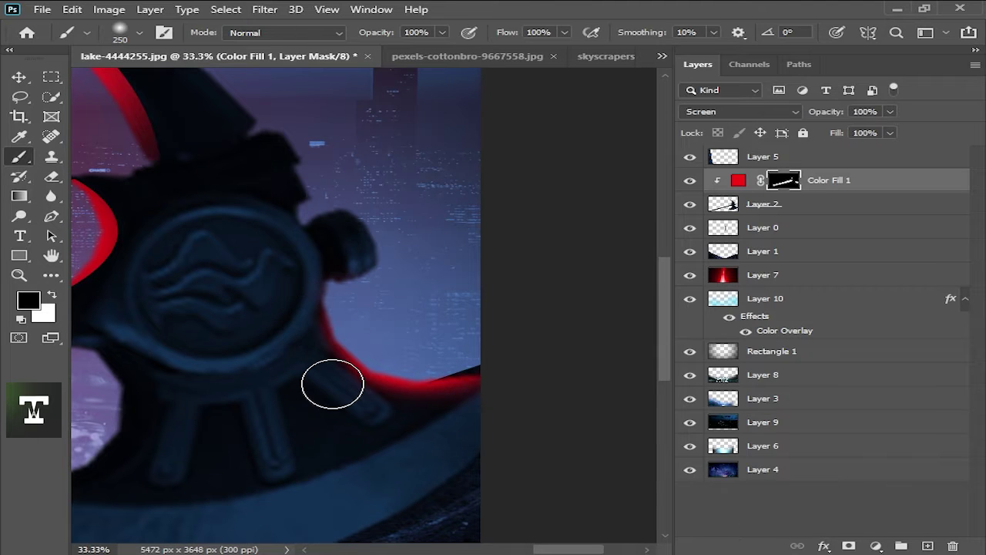
{"action": "scroll", "coordinate": [337, 410], "scroll_direction": "down", "scroll_amount": 1}
{"action": "scroll", "coordinate": [213, 412], "scroll_direction": "down", "scroll_amount": 1}
{"action": "scroll", "coordinate": [154, 347], "scroll_direction": "down", "scroll_amount": 3}
{"action": "key", "text": "x"}
{"action": "key", "text": "bracketleft"}
{"action": "key", "text": "bracketleft"}
{"action": "key", "text": "bracketleft"}
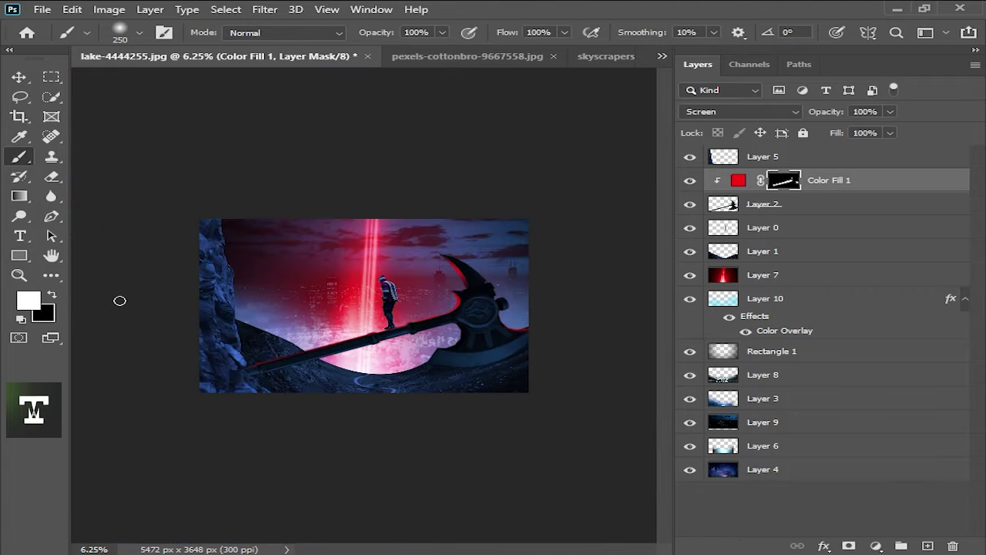
{"action": "scroll", "coordinate": [499, 356], "scroll_direction": "up", "scroll_amount": 1}
{"action": "scroll", "coordinate": [499, 356], "scroll_direction": "up", "scroll_amount": 3}
{"action": "key", "text": "bracketleft"}
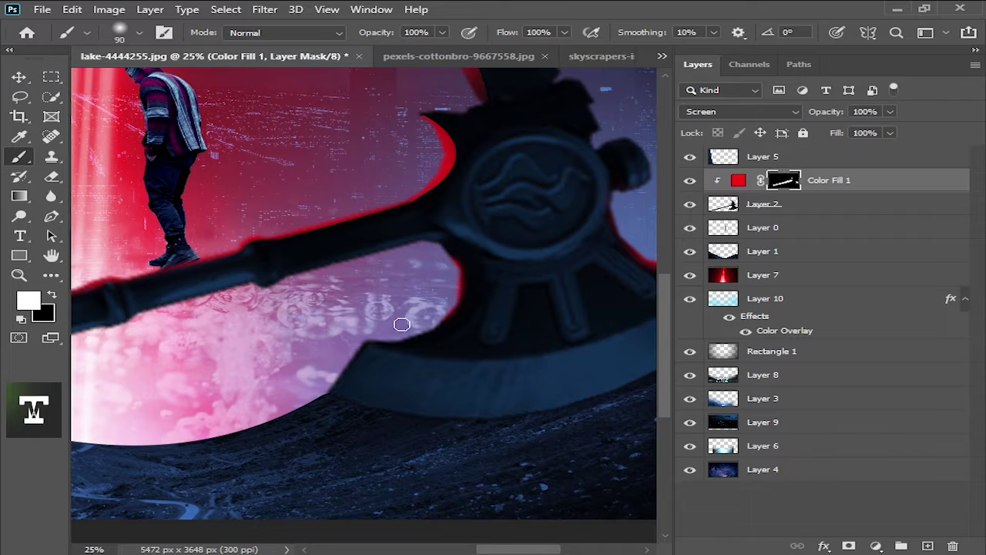
{"action": "right_click", "coordinate": [402, 324]}
{"action": "key", "text": "bracketright"}
{"action": "key", "text": "bracketright"}
{"action": "key", "text": "bracketright"}
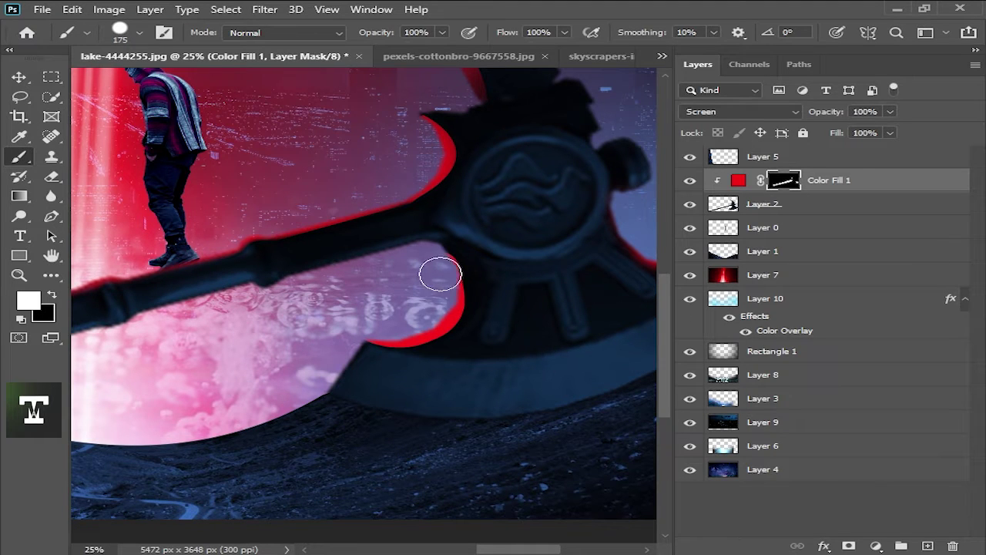
Step: Zoom in and paint black with a small brush to trim glow along the blade's inner edge
{"action": "key", "text": "x"}
{"action": "key", "text": "bracketleft"}
{"action": "key", "text": "bracketleft"}
{"action": "key", "text": "bracketleft"}
{"action": "key", "text": "ctrl+plus"}
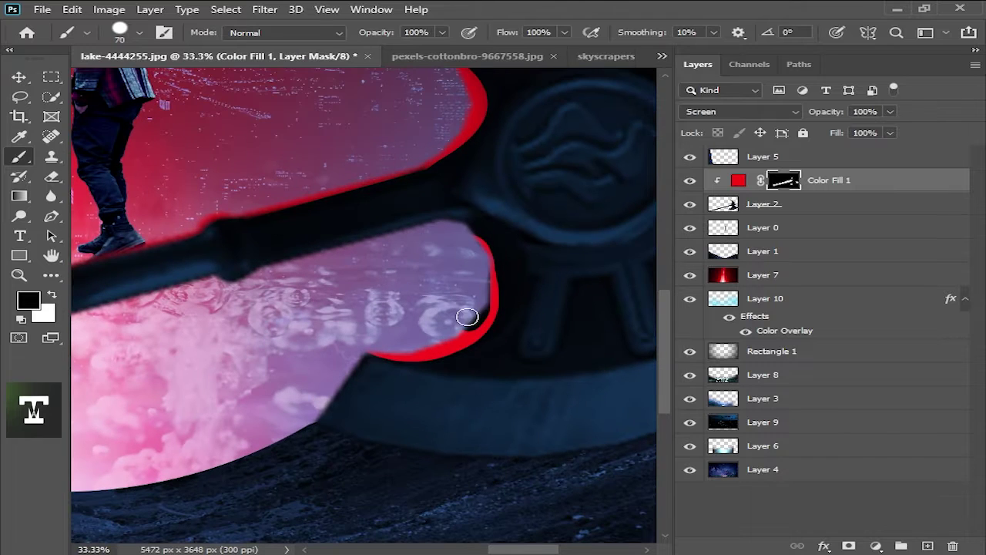
{"action": "key", "text": "ctrl+minus"}
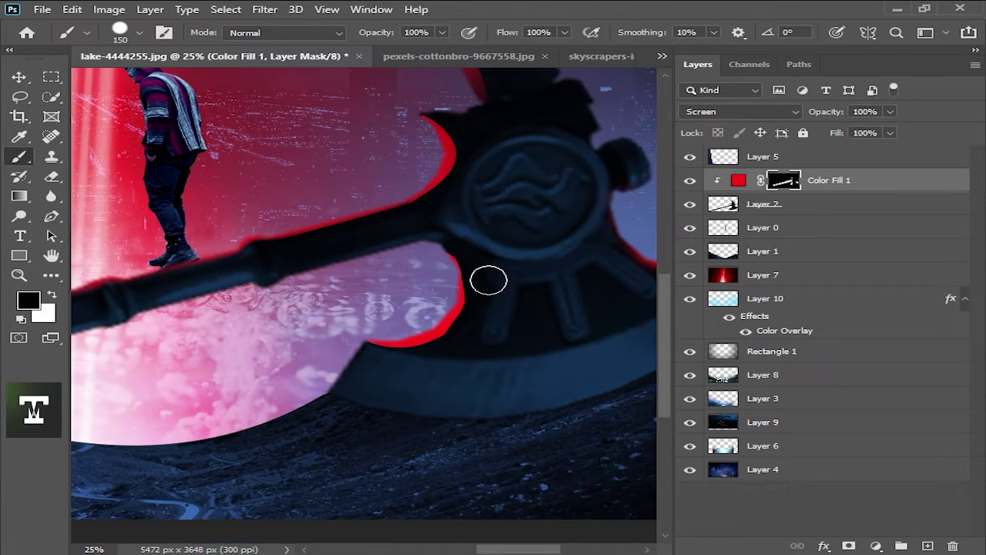
{"action": "key", "text": "bracketright"}
{"action": "key", "text": "bracketright"}
{"action": "key", "text": "bracketright"}
{"action": "right_click", "coordinate": [509, 287]}
{"action": "key", "text": "bracketright"}
{"action": "key", "text": "bracketright"}
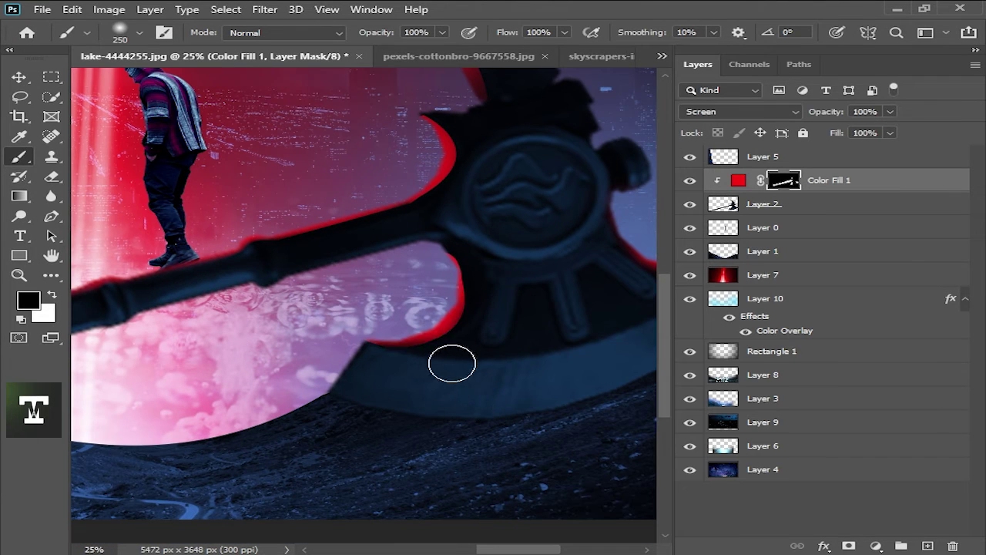
{"action": "key", "text": "bracketright"}
{"action": "key", "text": "ctrl+minus"}
{"action": "key", "text": "ctrl+minus"}
{"action": "key", "text": "ctrl+minus"}
{"action": "key", "text": "ctrl+minus"}
Step: Paint white to complete the red rim around the whole blade edge
{"action": "key", "text": "x"}
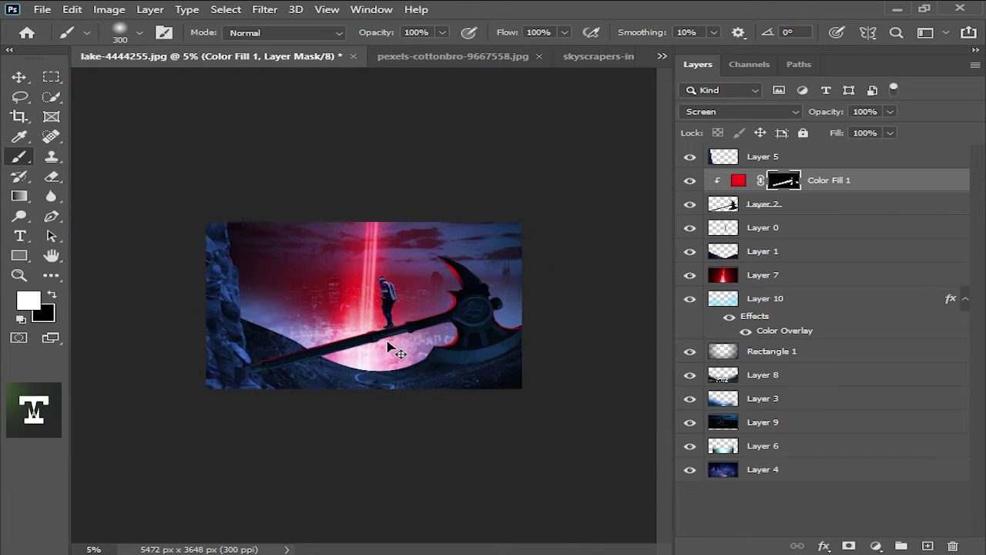
{"action": "scroll", "coordinate": [393, 346], "scroll_direction": "up", "scroll_amount": 3}
{"action": "scroll", "coordinate": [453, 351], "scroll_direction": "up", "scroll_amount": 1}
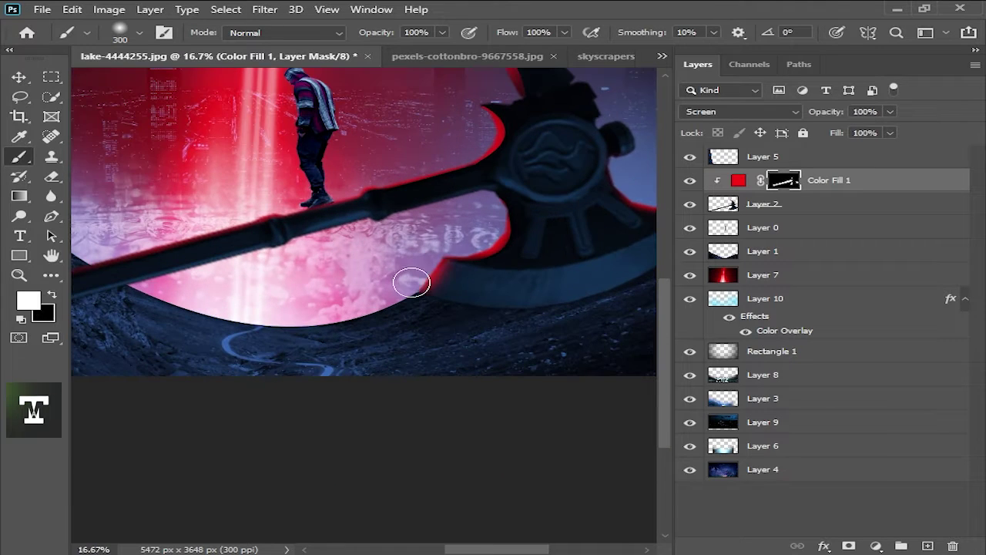
{"action": "scroll", "coordinate": [337, 293], "scroll_direction": "down", "scroll_amount": 3}
{"action": "scroll", "coordinate": [308, 280], "scroll_direction": "up", "scroll_amount": 1}
{"action": "scroll", "coordinate": [401, 330], "scroll_direction": "up", "scroll_amount": 2}
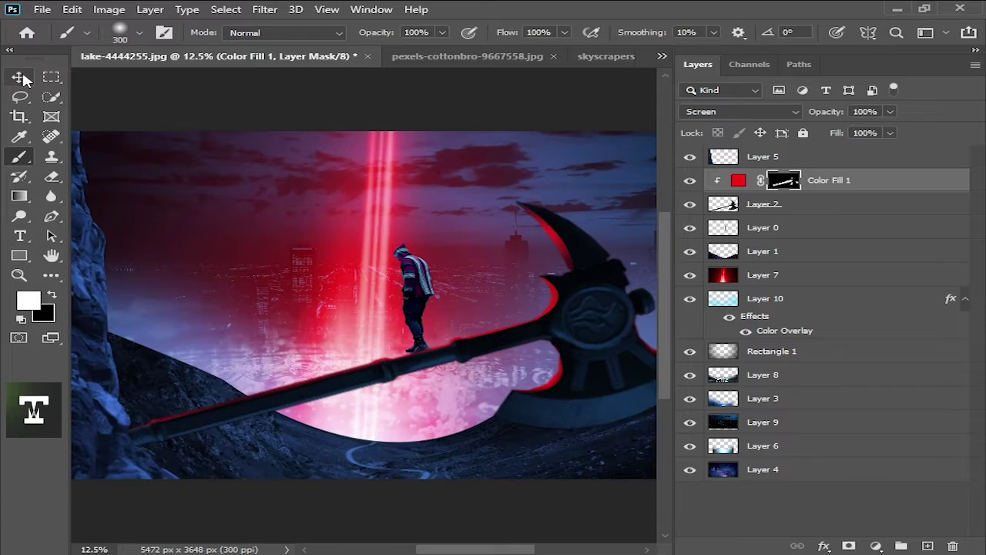
{"action": "left_click", "coordinate": [20, 77]}
{"action": "scroll", "coordinate": [341, 429], "scroll_direction": "down", "scroll_amount": 2}
Step: Add a cyan Solid Color fill layer in Screen mode with its mask inverted to hide it
{"action": "scroll", "coordinate": [489, 335], "scroll_direction": "up", "scroll_amount": 1}
{"action": "scroll", "coordinate": [489, 334], "scroll_direction": "up", "scroll_amount": 2}
{"action": "left_click", "coordinate": [877, 546]}
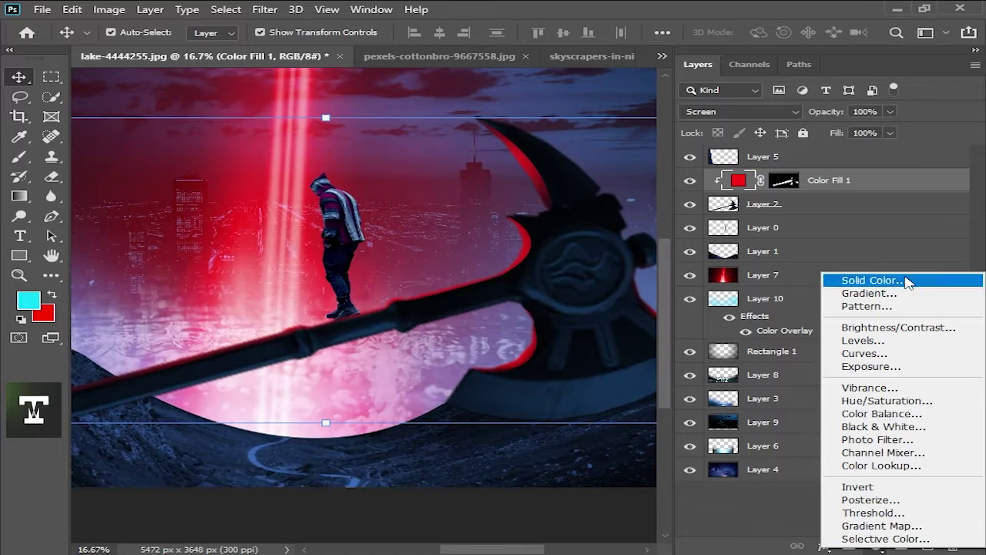
{"action": "left_click", "coordinate": [870, 280]}
{"action": "left_click", "coordinate": [909, 141]}
{"action": "left_click", "coordinate": [740, 112]}
{"action": "left_click", "coordinate": [705, 236]}
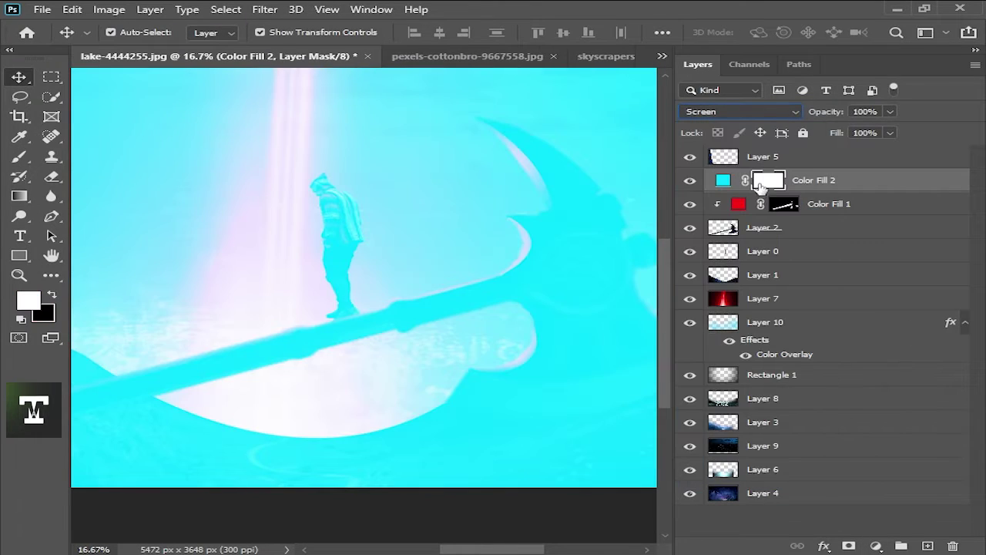
{"action": "key", "text": "ctrl+i"}
Step: Clip the cyan fill to the axe and brush its glow along the handle's top edge
{"action": "right_click", "coordinate": [827, 180]}
{"action": "left_click", "coordinate": [694, 294]}
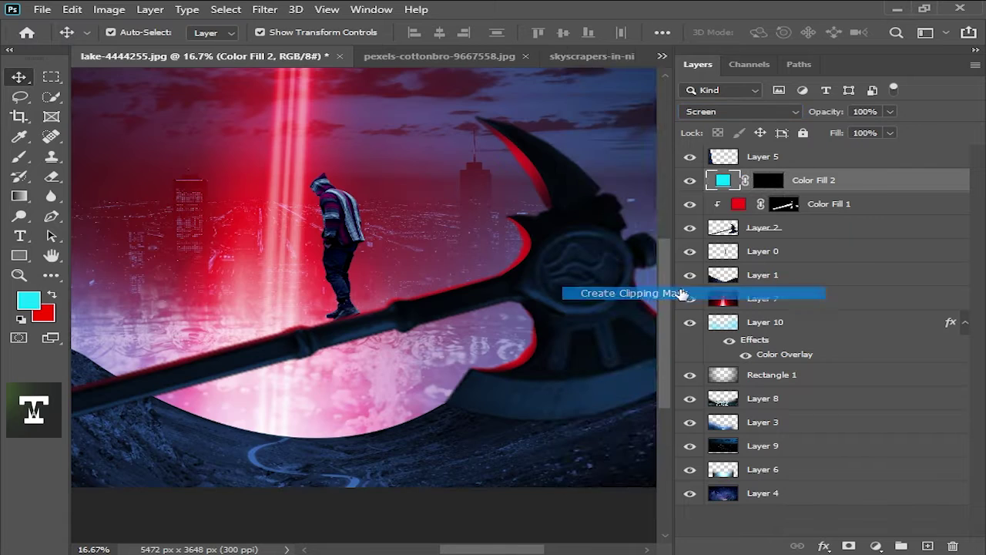
{"action": "key", "text": "b"}
{"action": "scroll", "coordinate": [390, 310], "scroll_direction": "up", "scroll_amount": 2}
{"action": "left_click", "coordinate": [784, 180]}
{"action": "key", "text": "bracketleft"}
{"action": "key", "text": "bracketleft"}
{"action": "key", "text": "bracketleft"}
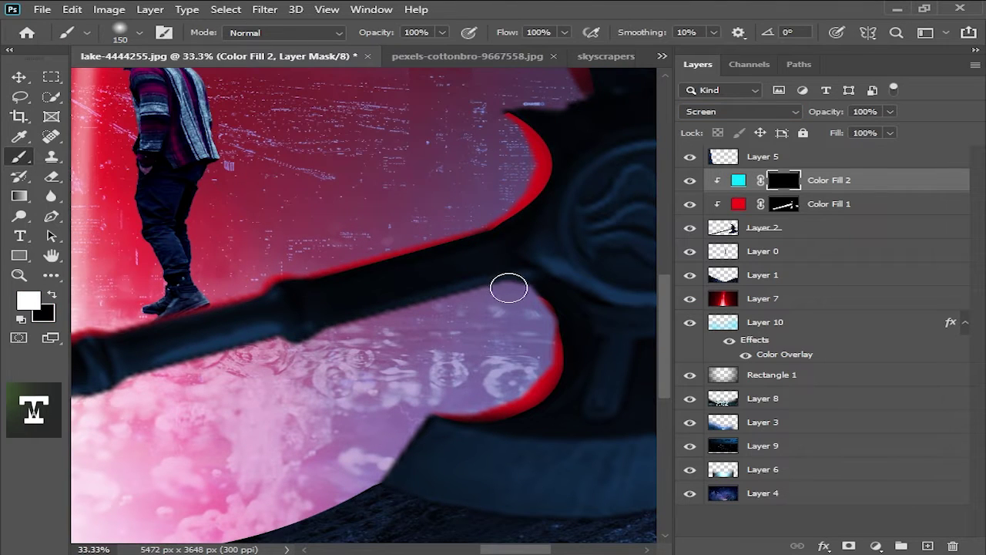
{"action": "left_click_drag", "start_coordinate": [528, 275], "coordinate": [396, 315]}
{"action": "left_click_drag", "start_coordinate": [308, 348], "coordinate": [402, 260]}
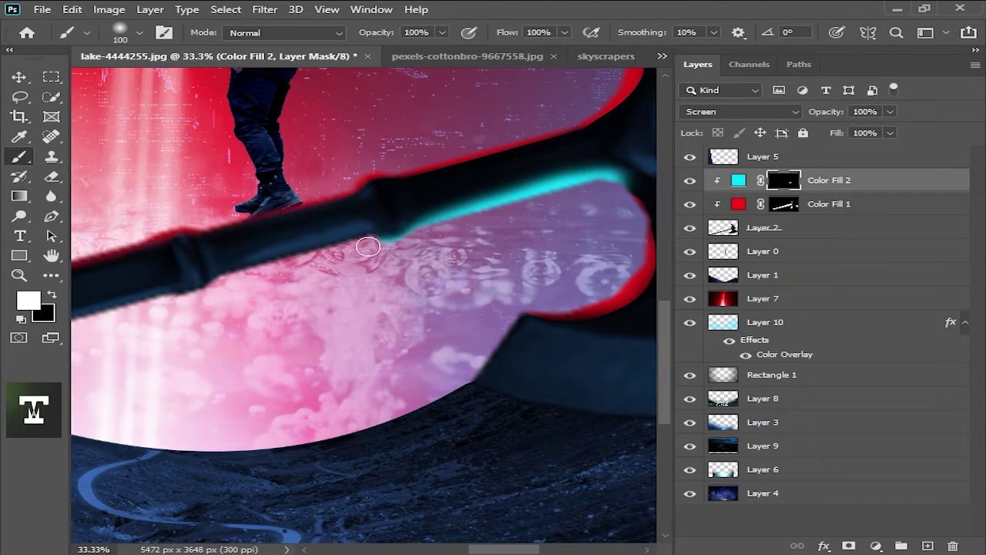
Step: Extend the handle glow beneath the figure toward the handle's lower end
{"action": "scroll", "coordinate": [365, 255], "scroll_direction": "down", "scroll_amount": 1}
{"action": "key", "text": "bracketright"}
{"action": "key", "text": "bracketright"}
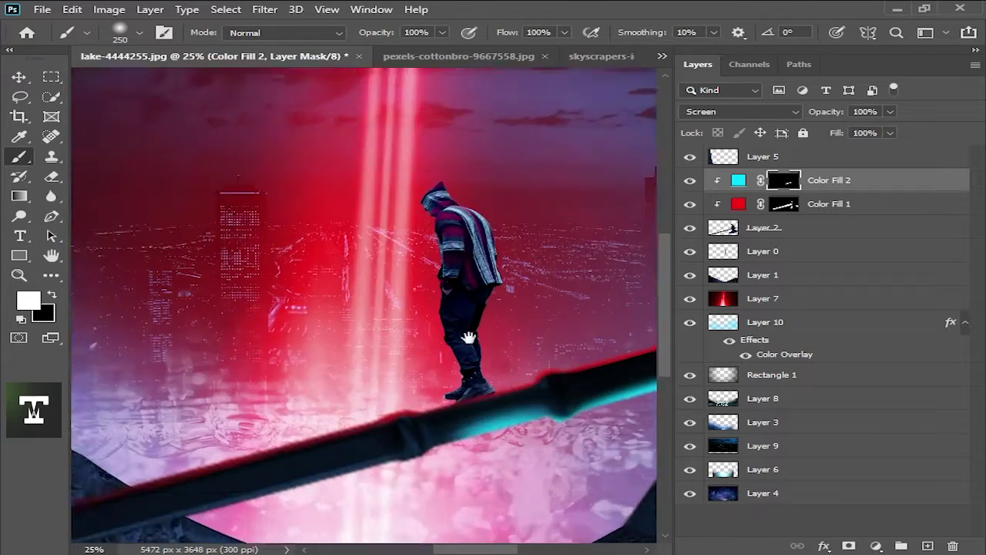
{"action": "left_click_drag", "start_coordinate": [469, 337], "coordinate": [378, 64]}
{"action": "key", "text": "bracketleft"}
{"action": "left_click_drag", "start_coordinate": [197, 277], "coordinate": [452, 217]}
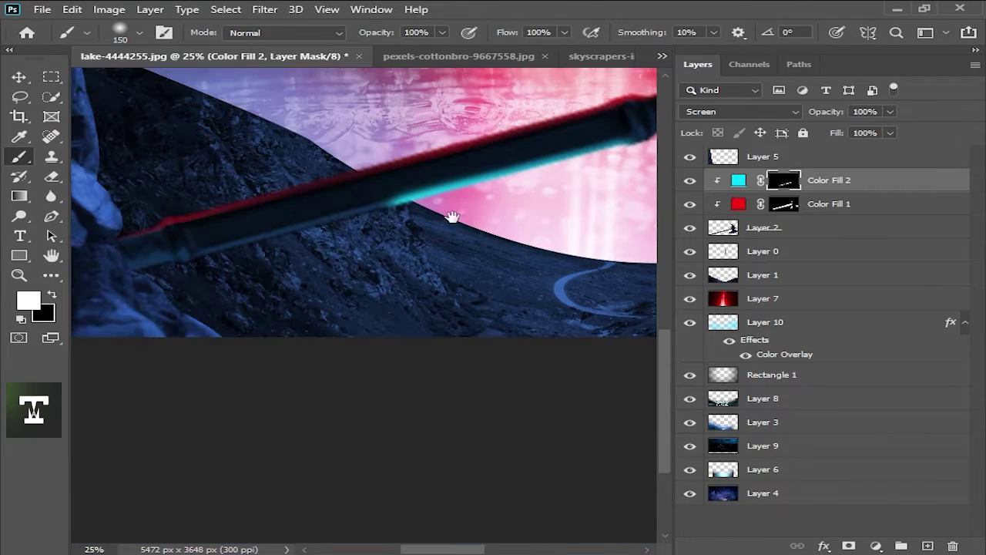
{"action": "left_click_drag", "start_coordinate": [305, 234], "coordinate": [269, 288]}
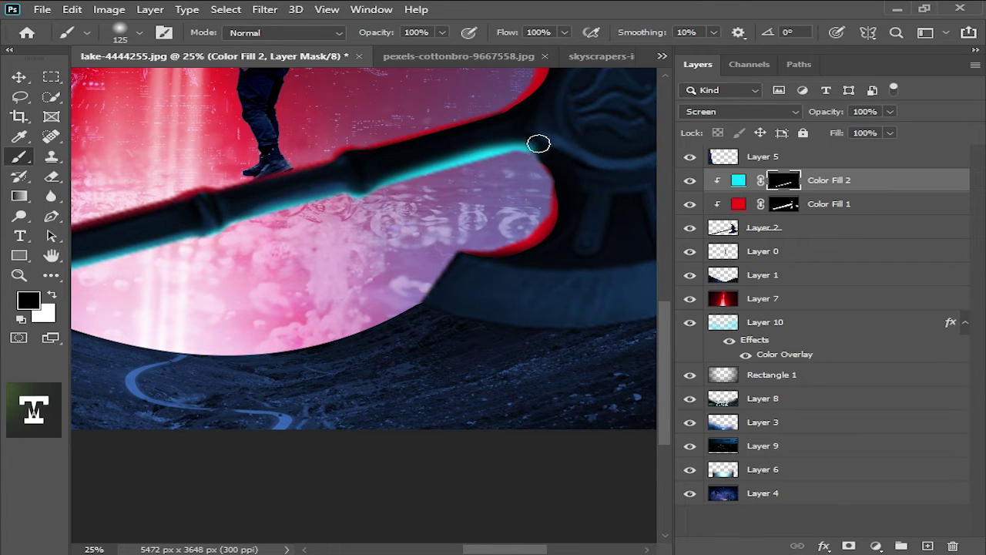
Step: Recolour the fill from cyan to a soft pink f8b9d6 sampled from the image
{"action": "key", "text": "ctrl+minus"}
{"action": "key", "text": "ctrl+minus"}
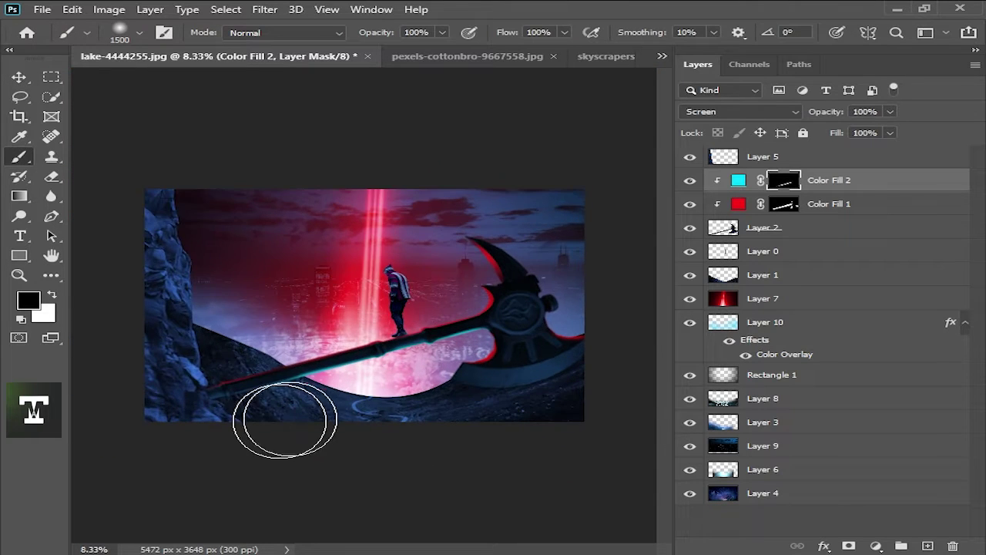
{"action": "key", "text": "v"}
{"action": "key", "text": "ctrl+plus"}
{"action": "key", "text": "ctrl+plus"}
{"action": "key", "text": "ctrl+plus"}
{"action": "double_click", "coordinate": [739, 180]}
{"action": "left_click", "coordinate": [396, 201]}
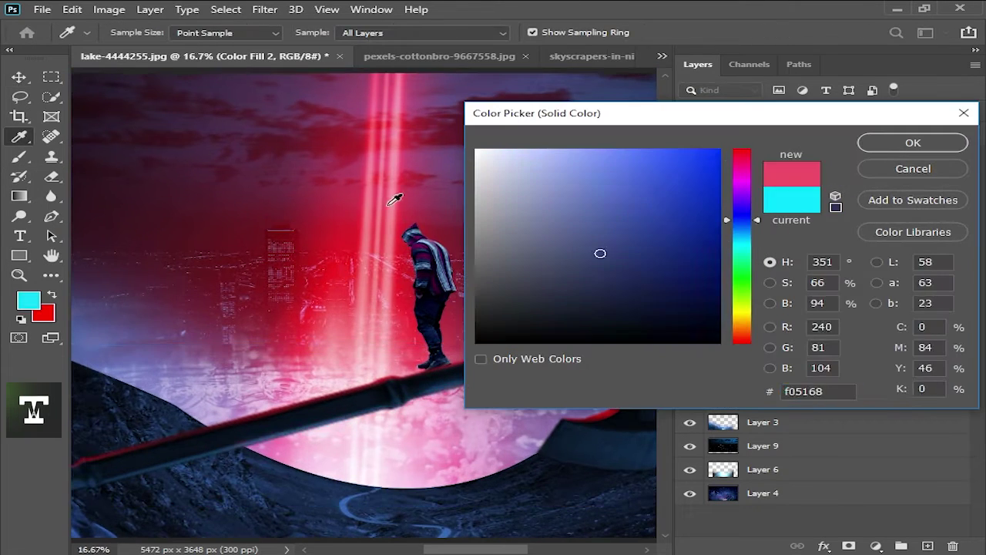
{"action": "left_click", "coordinate": [412, 440]}
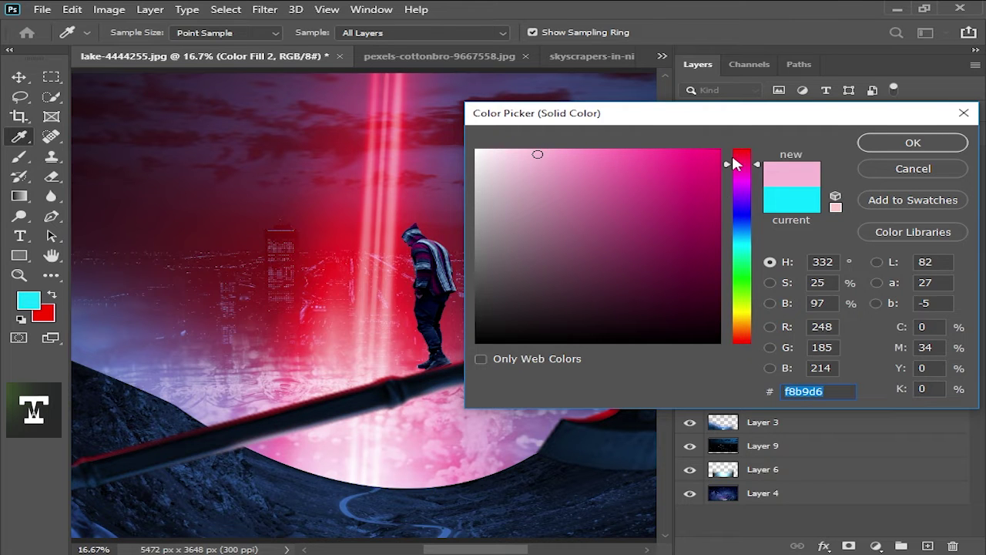
{"action": "key", "text": "Return"}
{"action": "key", "text": "ctrl+minus"}
{"action": "key", "text": "ctrl+minus"}
{"action": "key", "text": "ctrl+minus"}
{"action": "key", "text": "ctrl+minus"}
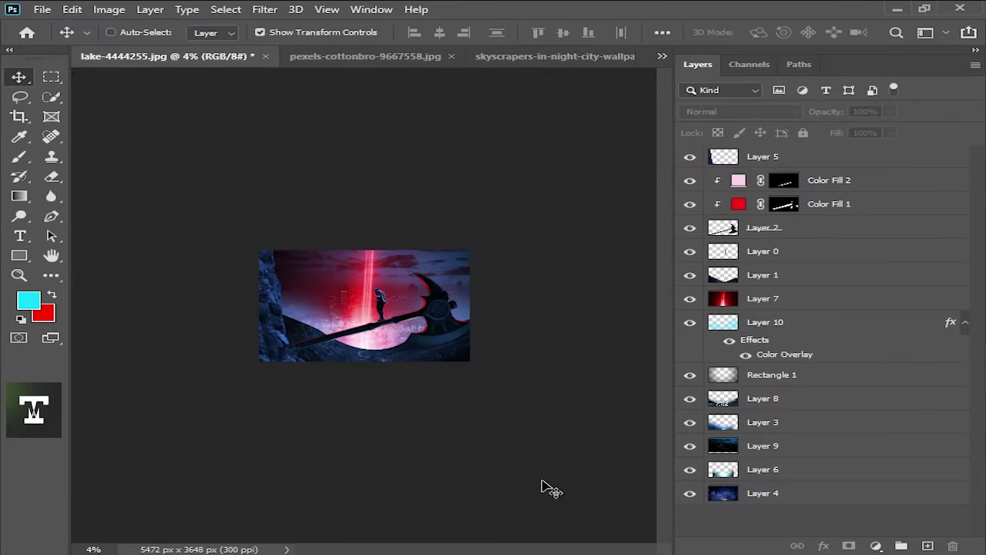
{"action": "key", "text": "ctrl+plus"}
{"action": "key", "text": "ctrl+plus"}
{"action": "key", "text": "ctrl+plus"}
Step: Add a new Solid Color fill above Layer 1 in Screen mode with its mask hidden
{"action": "left_click", "coordinate": [379, 222], "text": "ctrl"}
{"action": "key", "text": "ctrl+plus"}
{"action": "key", "text": "ctrl+plus"}
{"action": "key", "text": "ctrl+minus"}
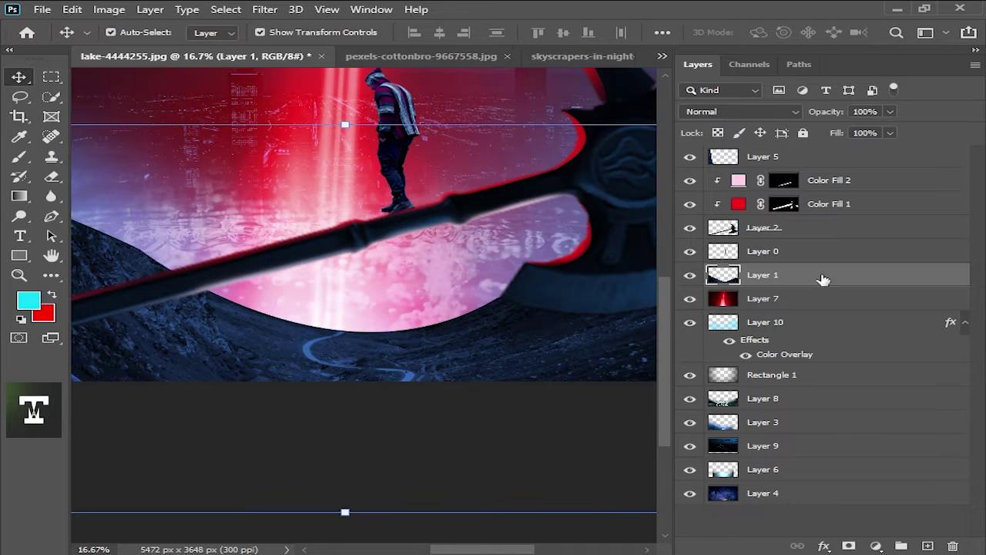
{"action": "left_click", "coordinate": [876, 545]}
{"action": "left_click", "coordinate": [873, 278]}
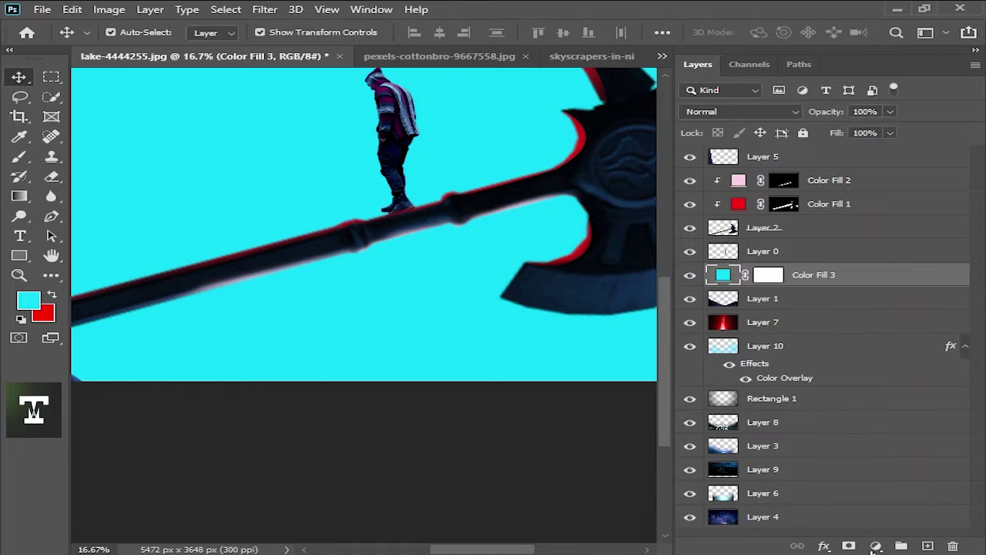
{"action": "key", "text": "Return"}
{"action": "left_click", "coordinate": [776, 279]}
{"action": "left_click", "coordinate": [777, 298]}
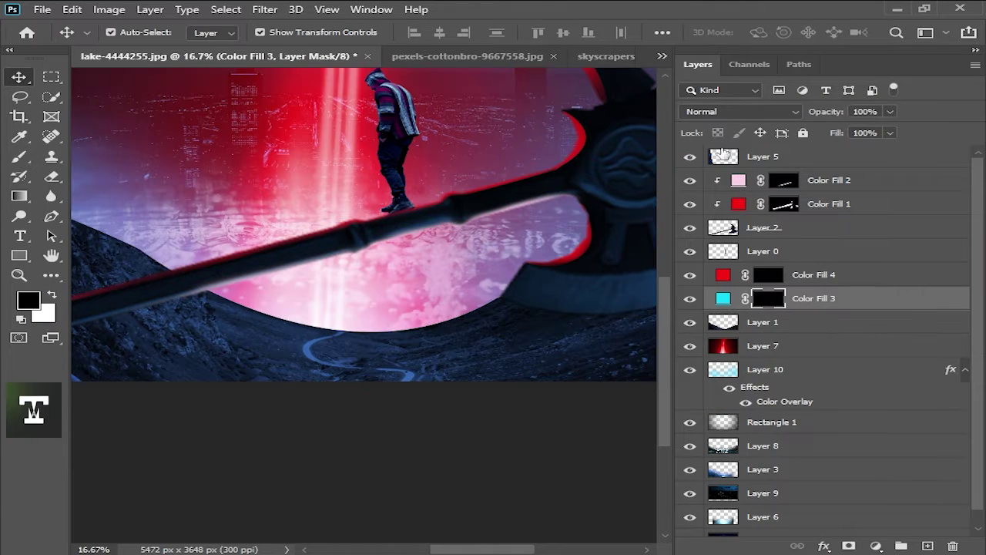
{"action": "left_click", "coordinate": [740, 112]}
Step: Clip Color Fill 4 to the axe and paint pink rim light along its edge
{"action": "left_click", "coordinate": [712, 239]}
{"action": "right_click", "coordinate": [854, 282]}
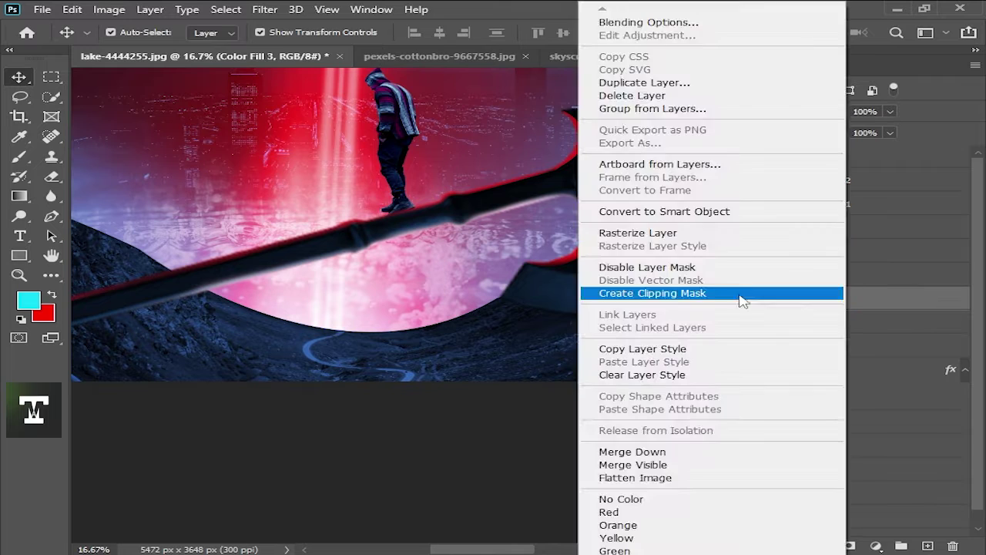
{"action": "left_click", "coordinate": [812, 295]}
{"action": "key", "text": "b"}
{"action": "key", "text": "d"}
{"action": "key", "text": "ctrl+minus"}
{"action": "key", "text": "ctrl+minus"}
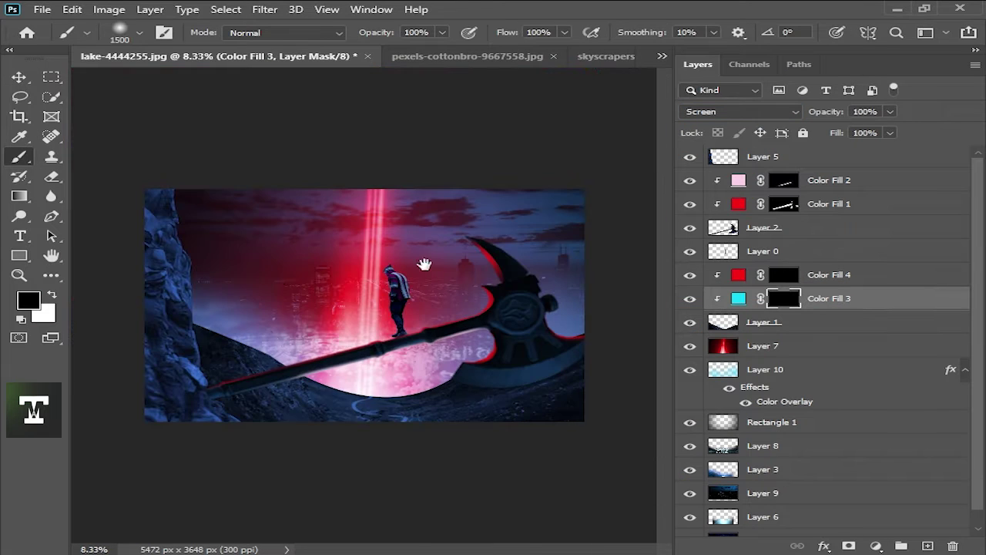
{"action": "key", "text": "ctrl+plus"}
{"action": "left_click_drag", "start_coordinate": [223, 351], "coordinate": [274, 274]}
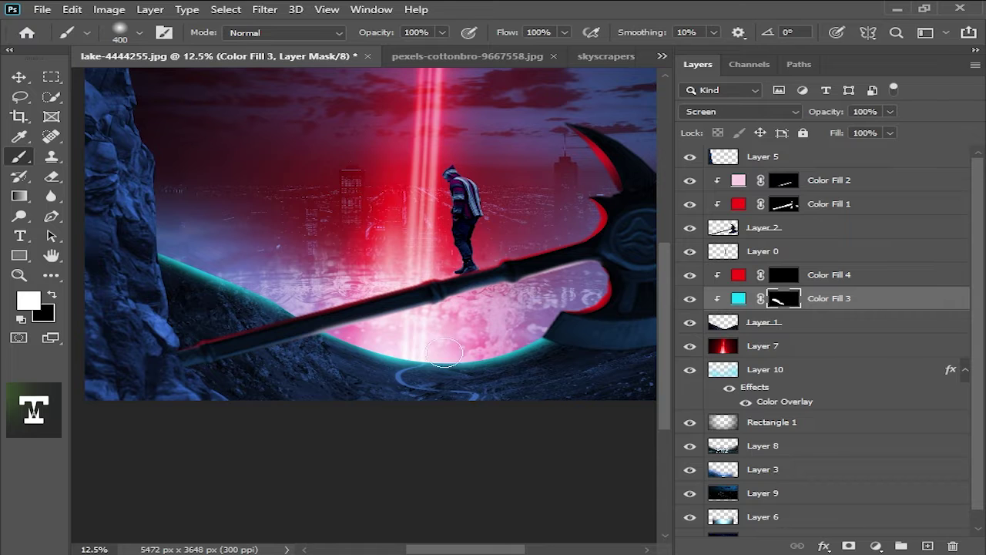
Step: Recolour Color Fill 3 to red sampled from the horizon glow
{"action": "left_click_drag", "start_coordinate": [309, 300], "coordinate": [178, 247]}
{"action": "double_click", "coordinate": [738, 298]}
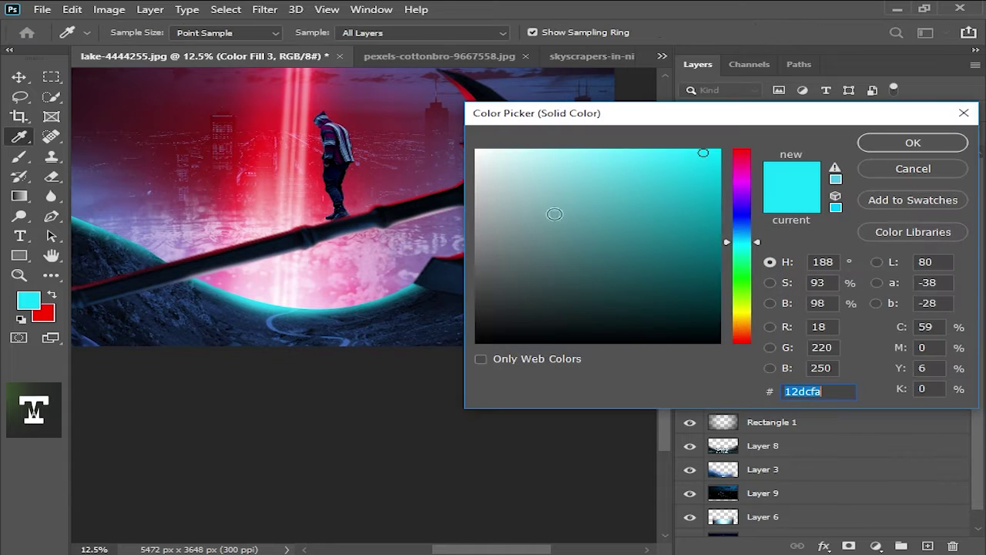
{"action": "left_click", "coordinate": [307, 106]}
{"action": "key", "text": "Return"}
{"action": "key", "text": "b"}
{"action": "key", "text": "d"}
Step: Brush red rim glow left of the figure with a larger brush, undoing one stroke
{"action": "key", "text": "x"}
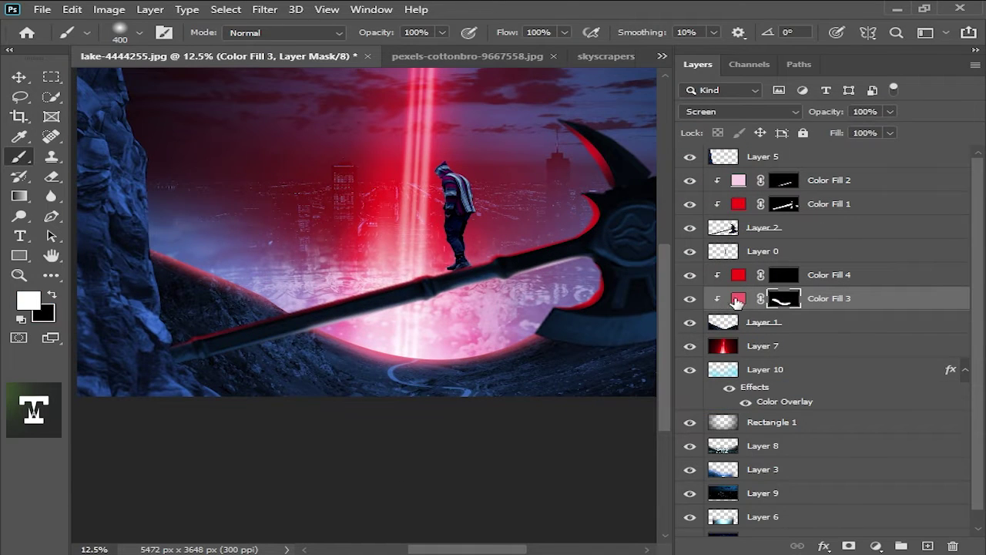
{"action": "key", "text": "ctrl+minus"}
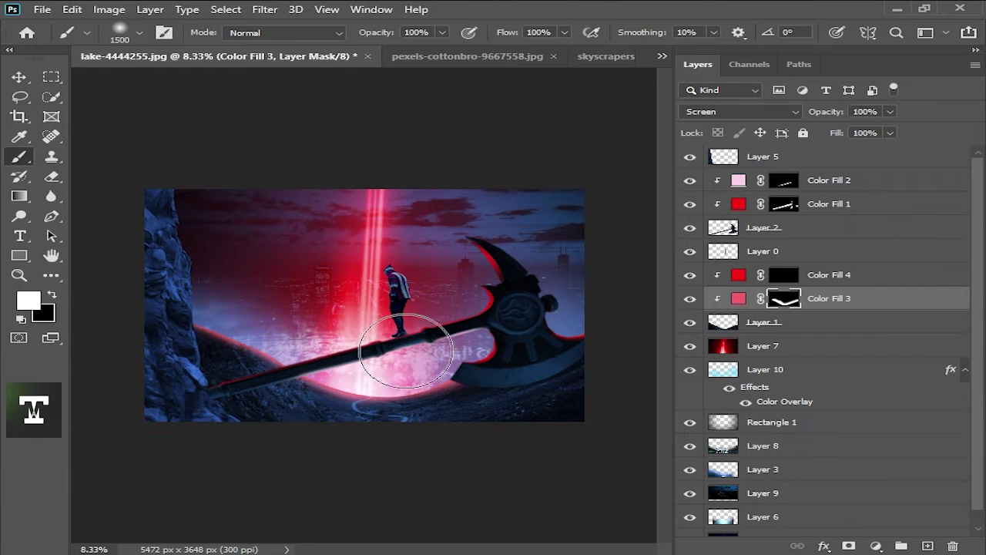
{"action": "key", "text": "bracketright"}
{"action": "key", "text": "bracketright"}
{"action": "key", "text": "bracketright"}
{"action": "mouse_move", "coordinate": [405, 352]}
{"action": "left_mouse_down"}
{"action": "mouse_move", "coordinate": [300, 325]}
{"action": "mouse_move", "coordinate": [495, 319]}
{"action": "left_mouse_up"}
{"action": "key", "text": "ctrl+z"}
{"action": "key", "text": "ctrl+minus"}
{"action": "key", "text": "bracketright"}
{"action": "key", "text": "bracketright"}
{"action": "key", "text": "bracketright"}
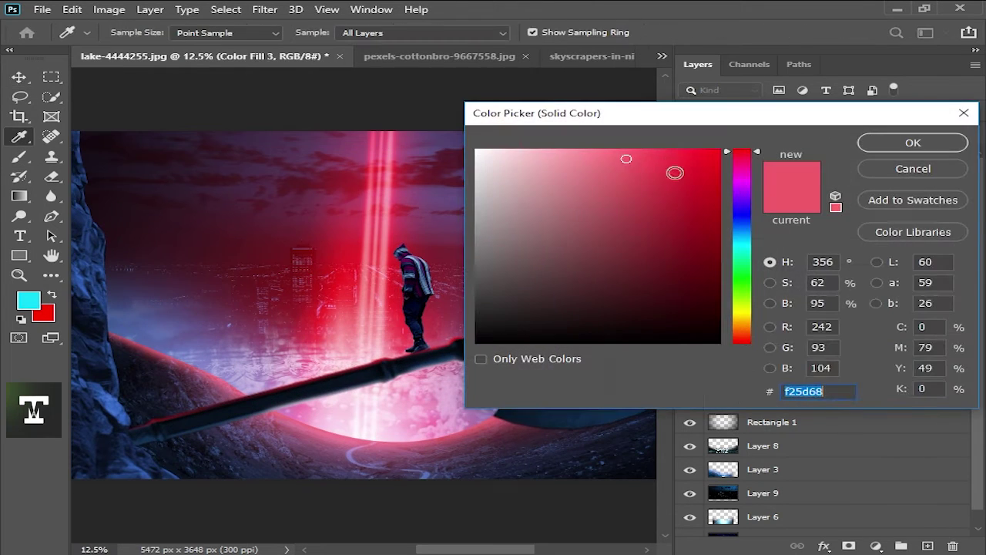
Step: Set the fill colour to ec3240, then darken the cliff with Hue/Saturation Lightness -61
{"action": "mouse_move", "coordinate": [621, 161]}
{"action": "left_mouse_down"}
{"action": "mouse_move", "coordinate": [709, 151]}
{"action": "mouse_move", "coordinate": [669, 163]}
{"action": "left_mouse_up"}
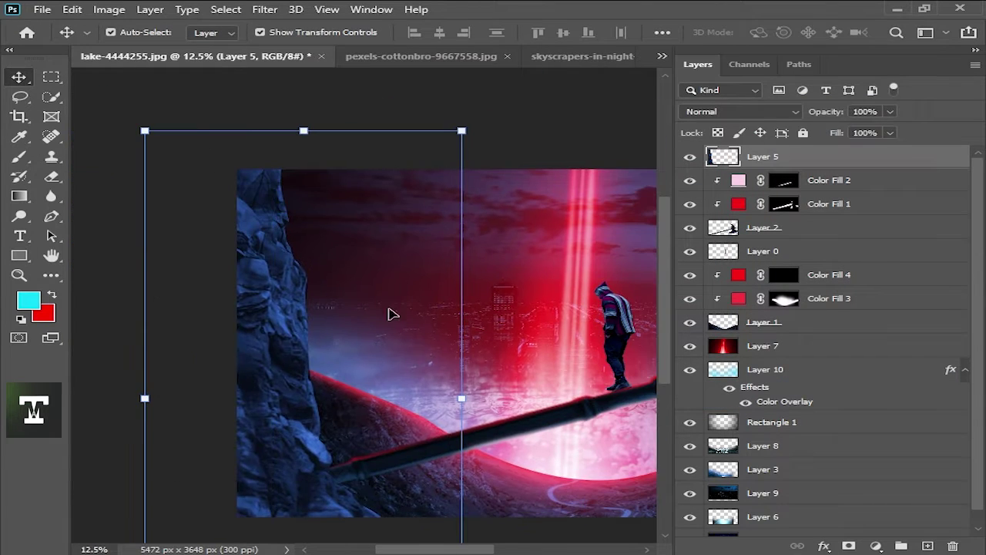
{"action": "left_click", "coordinate": [849, 546]}
{"action": "left_click", "coordinate": [836, 398]}
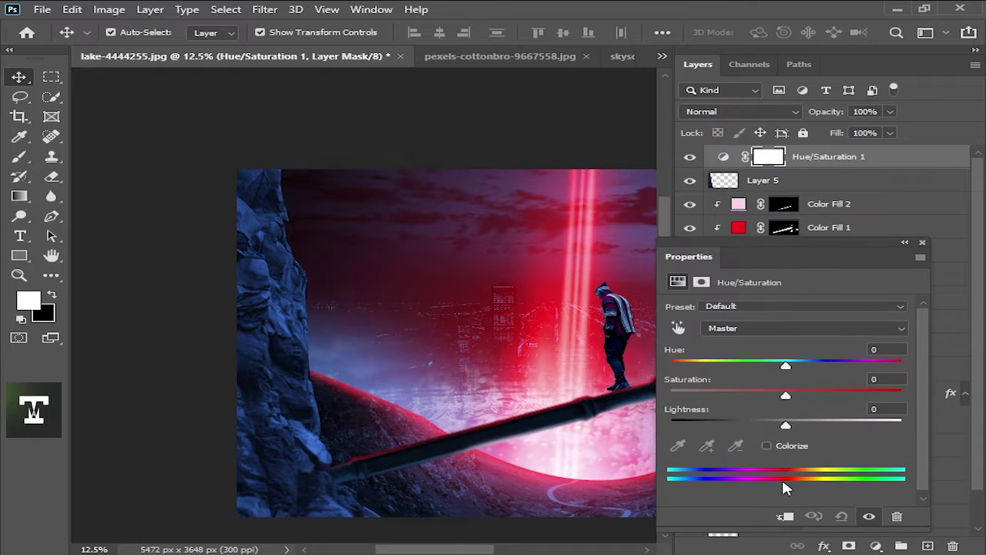
{"action": "left_click_drag", "start_coordinate": [786, 422], "coordinate": [739, 426]}
{"action": "key", "text": "b"}
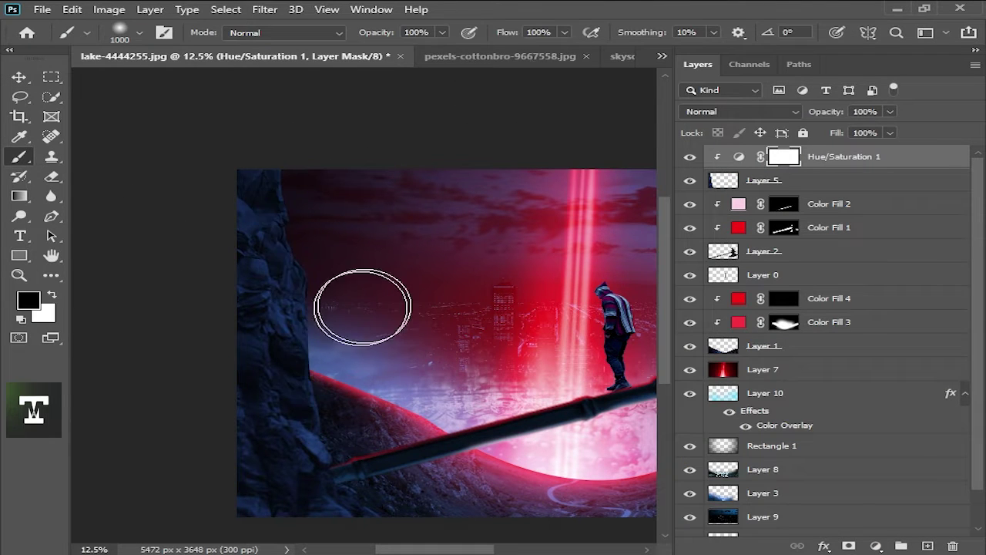
Step: Recheck the cliff's Hue/Saturation settings and reset colours to black and white
{"action": "double_click", "coordinate": [739, 157]}
{"action": "key", "text": "ctrl+minus"}
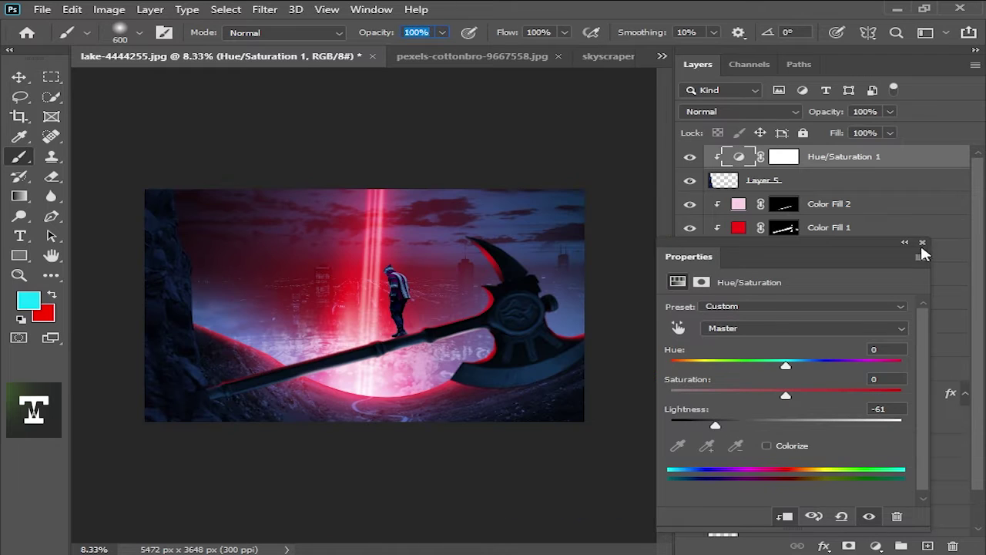
{"action": "left_click", "coordinate": [784, 157]}
{"action": "key", "text": "d"}
{"action": "key", "text": "x"}
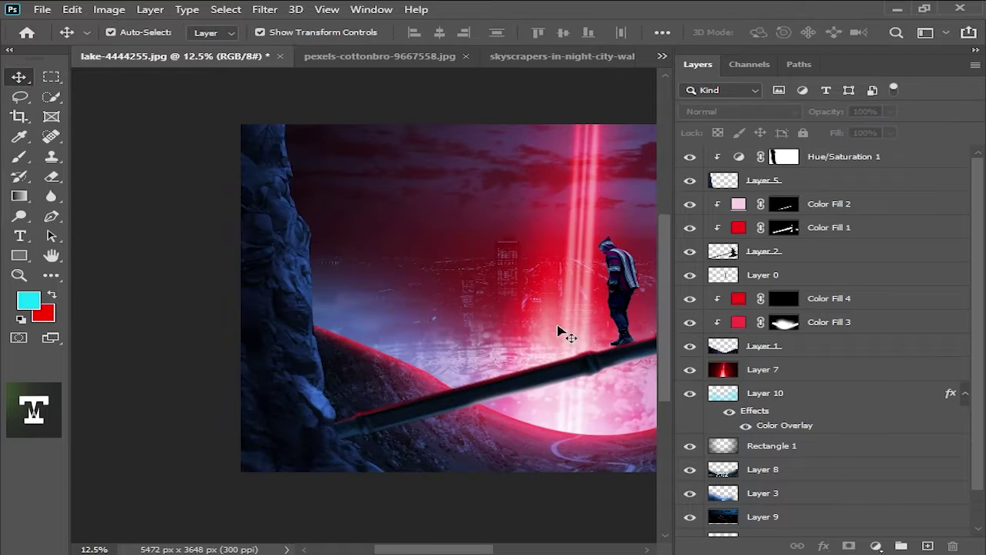
Step: Add a red Solid Color fill on the cliff in Screen mode with its mask inverted
{"action": "left_click", "coordinate": [784, 156]}
{"action": "left_click", "coordinate": [876, 545]}
{"action": "left_click", "coordinate": [863, 279]}
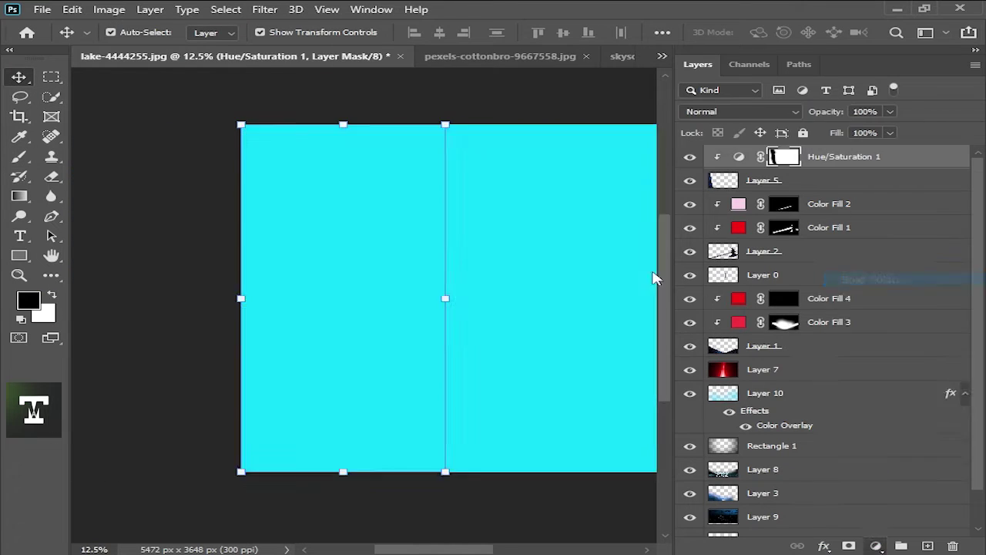
{"action": "left_click", "coordinate": [913, 142]}
{"action": "key", "text": "d"}
{"action": "key", "text": "ctrl+i"}
{"action": "key", "text": "shift+alt+s"}
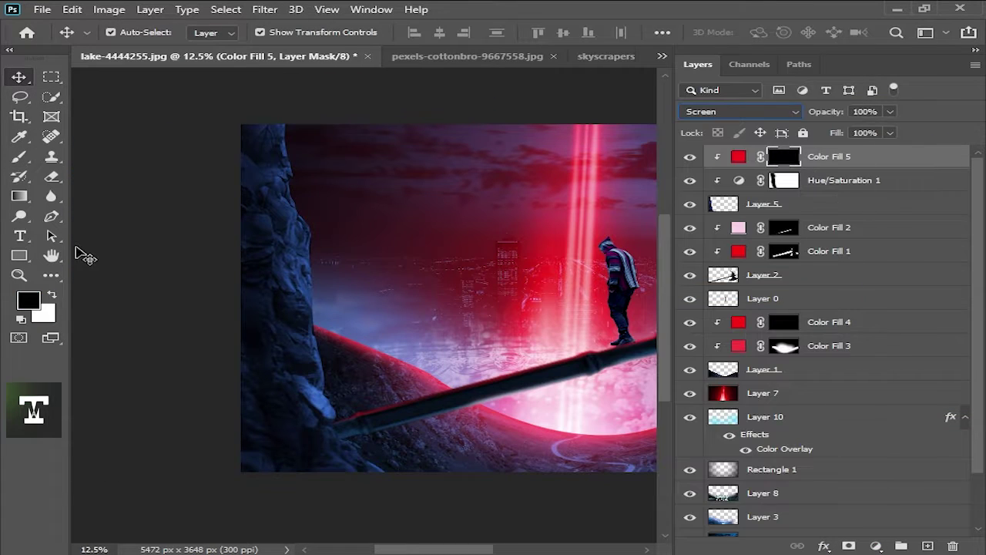
Step: Set a 1300 px brush and bring up Color Fill 5's blending options
{"action": "key", "text": "b"}
{"action": "key", "text": "bracketright"}
{"action": "key", "text": "bracketright"}
{"action": "key", "text": "bracketright"}
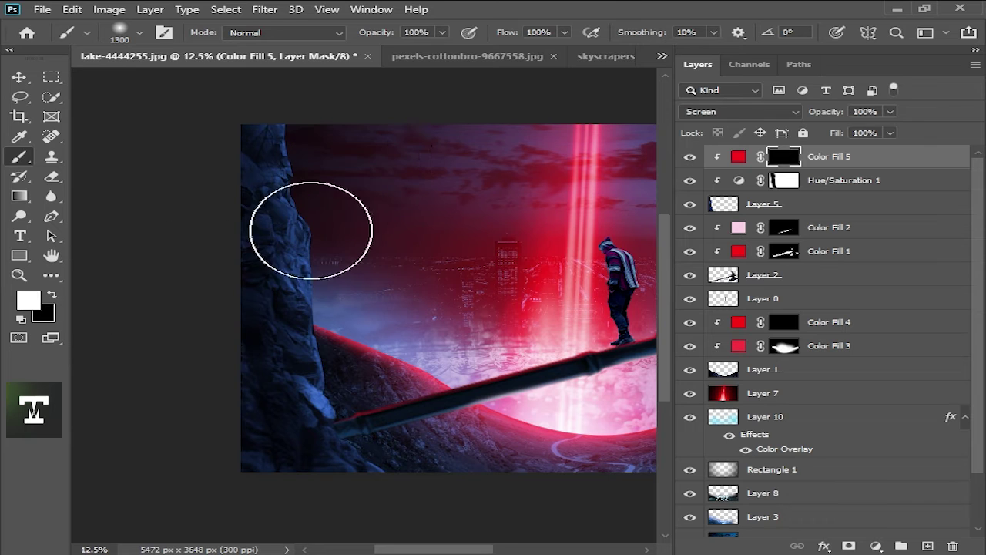
{"action": "double_click", "coordinate": [909, 157]}
{"action": "left_click_drag", "start_coordinate": [480, 131], "coordinate": [837, 71]}
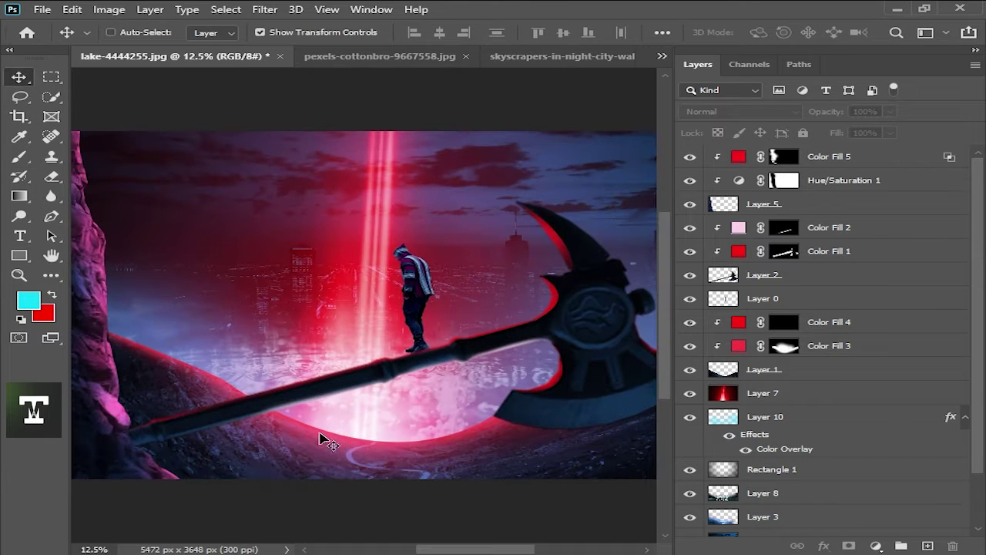
Step: Give Layer 1 a +33 blue Color Balance and add new Layer 11 for red painting
{"action": "left_click", "coordinate": [763, 369]}
{"action": "key", "text": "ctrl+b"}
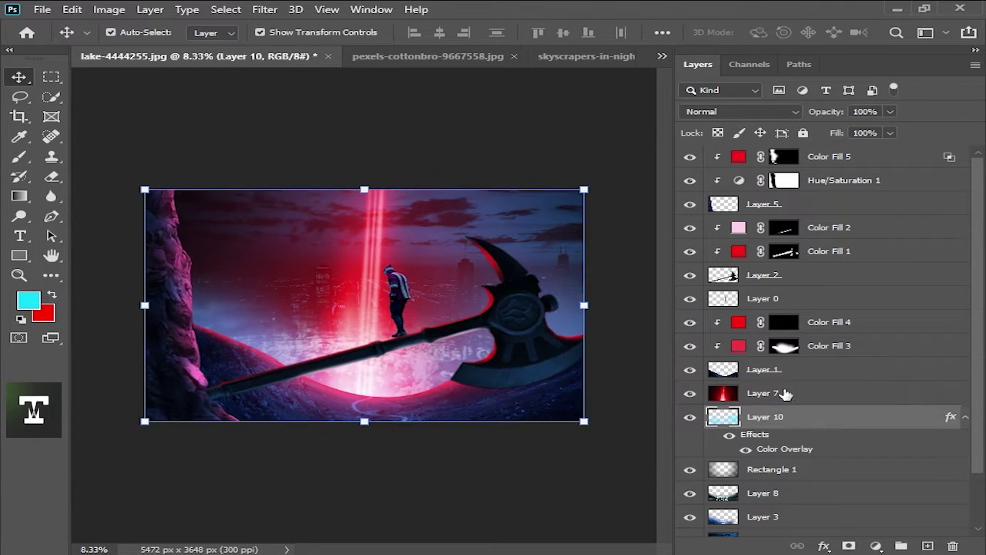
{"action": "left_click", "coordinate": [19, 158]}
{"action": "key", "text": "x"}
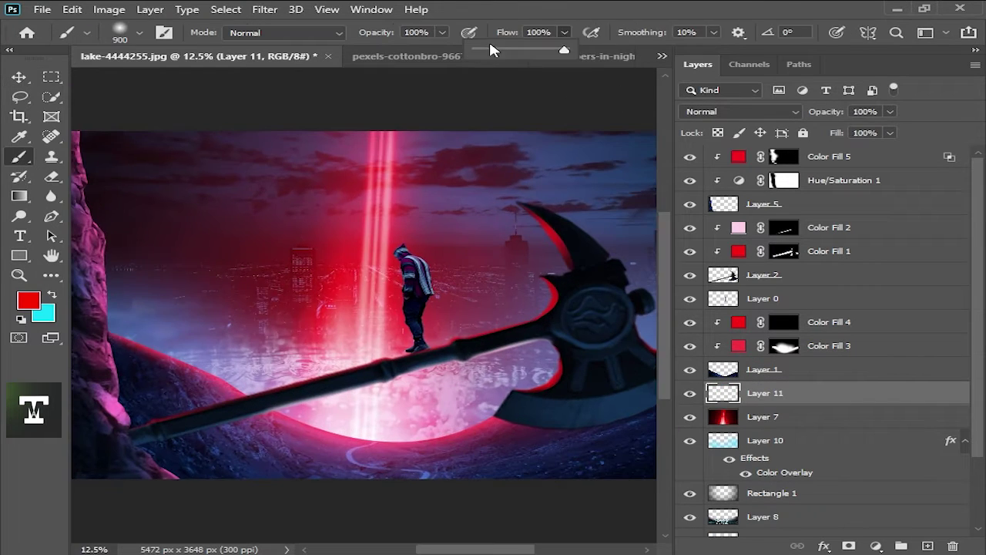
{"action": "key", "text": "bracketleft"}
{"action": "key", "text": "bracketleft"}
{"action": "key", "text": "bracketleft"}
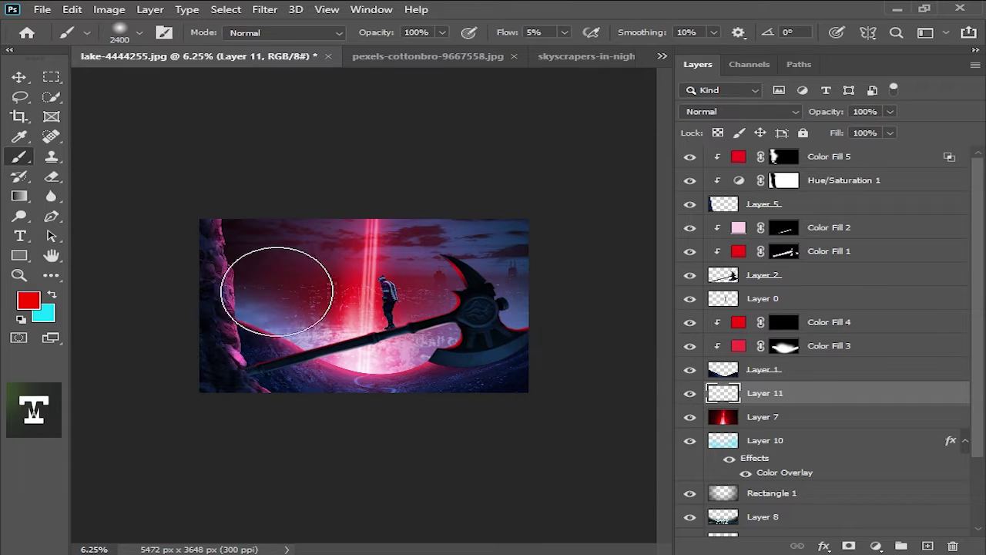
Step: Reduce the brush to about 2000 px and select the city-sky Layer 9
{"action": "key", "text": "ctrl+plus"}
{"action": "key", "text": "bracketleft"}
{"action": "key", "text": "bracketleft"}
{"action": "key", "text": "bracketleft"}
{"action": "left_click", "coordinate": [787, 443]}
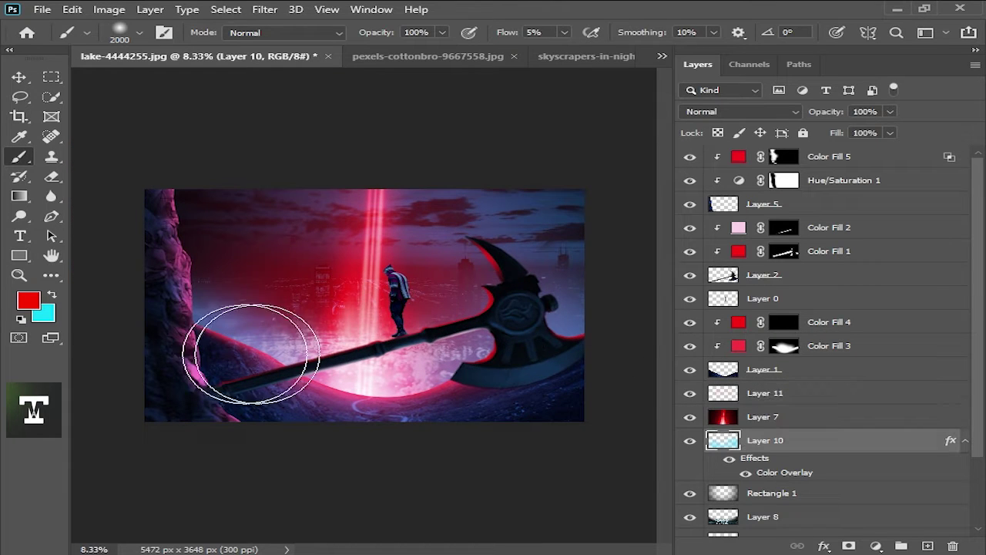
{"action": "key", "text": "bracketleft"}
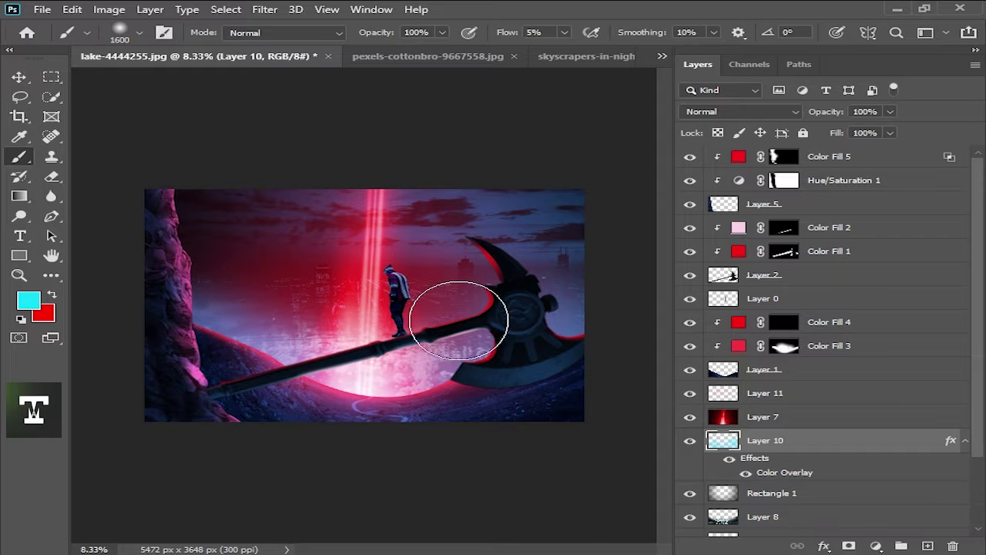
{"action": "scroll", "coordinate": [767, 487], "scroll_direction": "down", "scroll_amount": 2}
{"action": "left_click", "coordinate": [763, 516]}
Step: Apply Levels to Layer 9: black input 15, midtone 1.22, output white 192
{"action": "key", "text": "ctrl+l"}
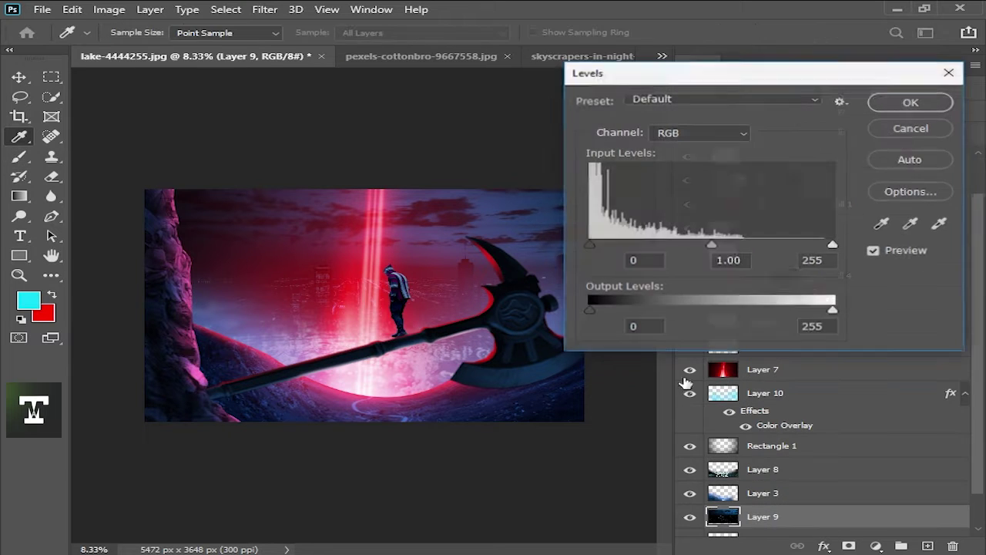
{"action": "left_click_drag", "start_coordinate": [832, 310], "coordinate": [762, 311]}
{"action": "mouse_move", "coordinate": [736, 248]}
{"action": "left_mouse_down"}
{"action": "mouse_move", "coordinate": [678, 246]}
{"action": "mouse_move", "coordinate": [694, 247]}
{"action": "left_mouse_up"}
{"action": "left_click_drag", "start_coordinate": [591, 245], "coordinate": [616, 247]}
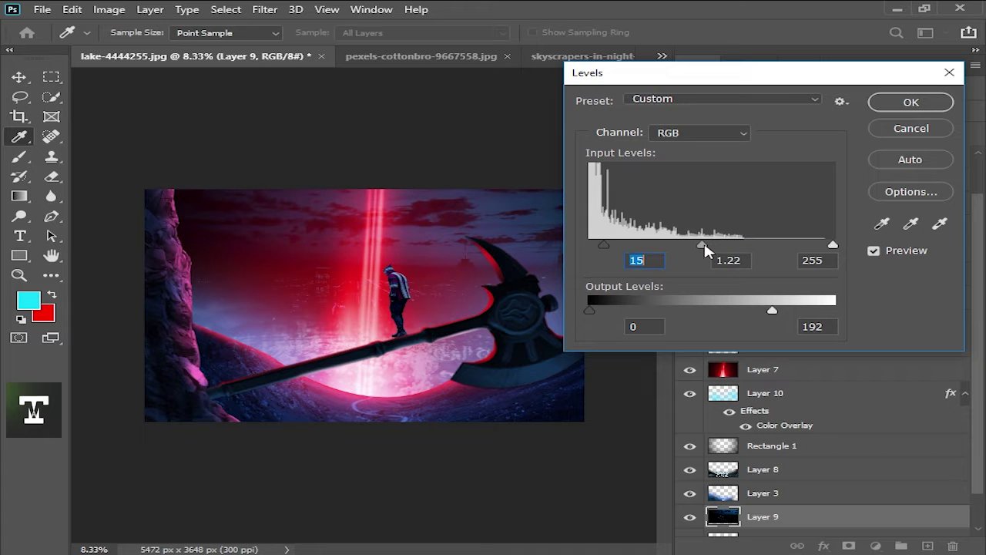
{"action": "left_click_drag", "start_coordinate": [704, 246], "coordinate": [700, 246]}
{"action": "key", "text": "Return"}
Step: Make Layer 9 visible and select it, checking the whole composite
{"action": "scroll", "coordinate": [447, 235], "scroll_direction": "down", "scroll_amount": 3}
{"action": "key", "text": "v"}
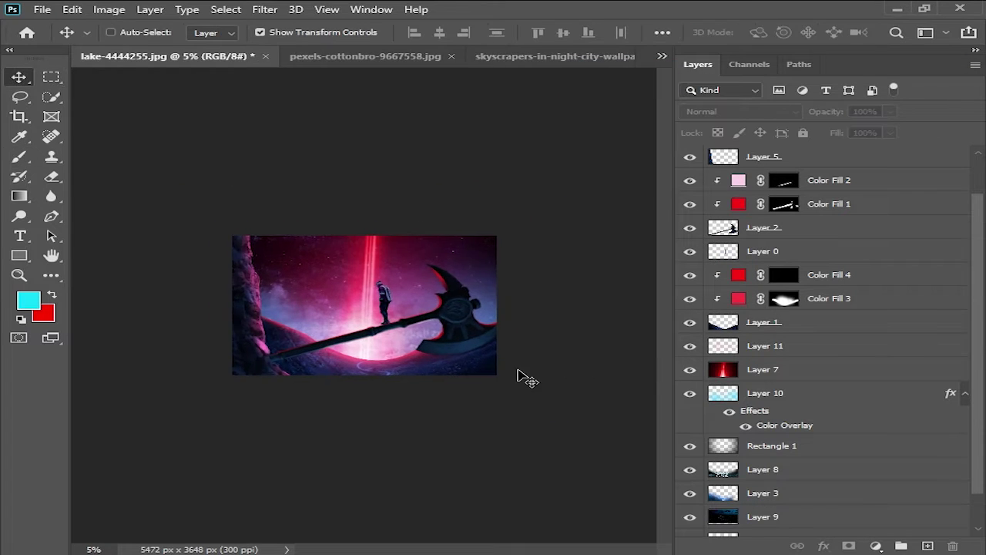
{"action": "key", "text": "ctrl+plus"}
{"action": "key", "text": "ctrl+plus"}
{"action": "key", "text": "ctrl+plus"}
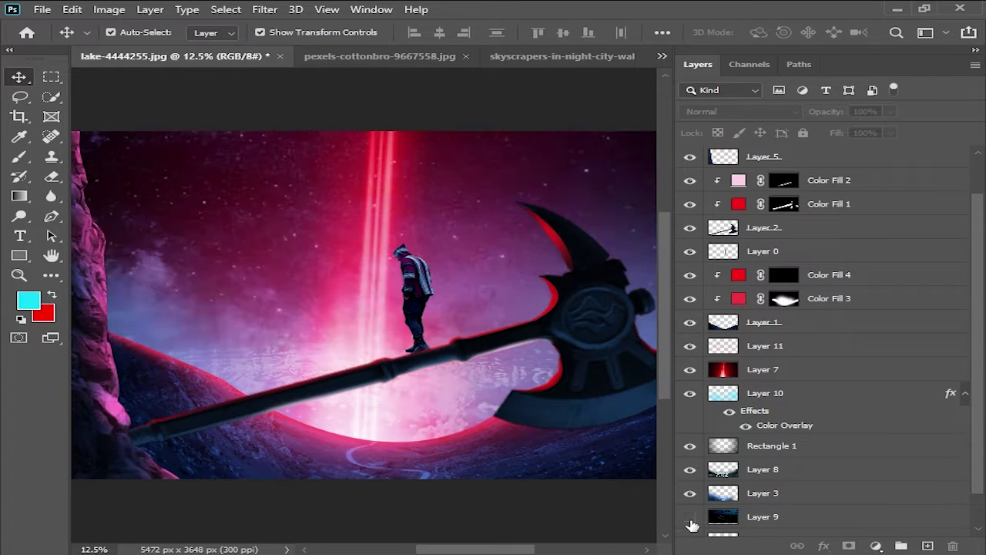
{"action": "left_click", "coordinate": [690, 516]}
{"action": "key", "text": "ctrl+minus"}
{"action": "key", "text": "ctrl+minus"}
{"action": "key", "text": "ctrl+plus"}
{"action": "key", "text": "ctrl+plus"}
{"action": "key", "text": "ctrl+minus"}
{"action": "key", "text": "ctrl+minus"}
{"action": "key", "text": "ctrl+plus"}
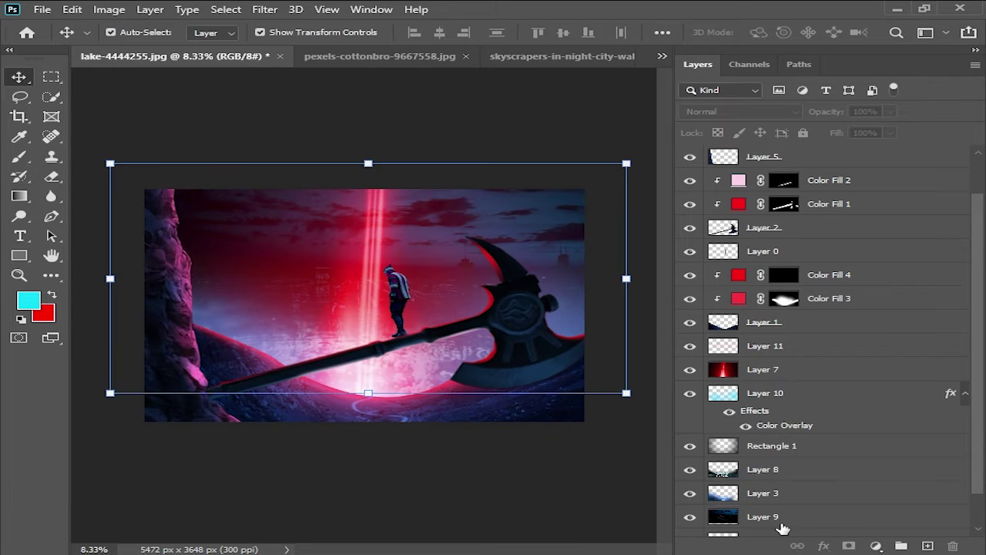
{"action": "left_click", "coordinate": [780, 521]}
Step: Erase the dark clouds along Layer 9's top with a large soft eraser up to 2400 px
{"action": "key", "text": "e"}
{"action": "key", "text": "bracketright"}
{"action": "key", "text": "bracketright"}
{"action": "key", "text": "bracketright"}
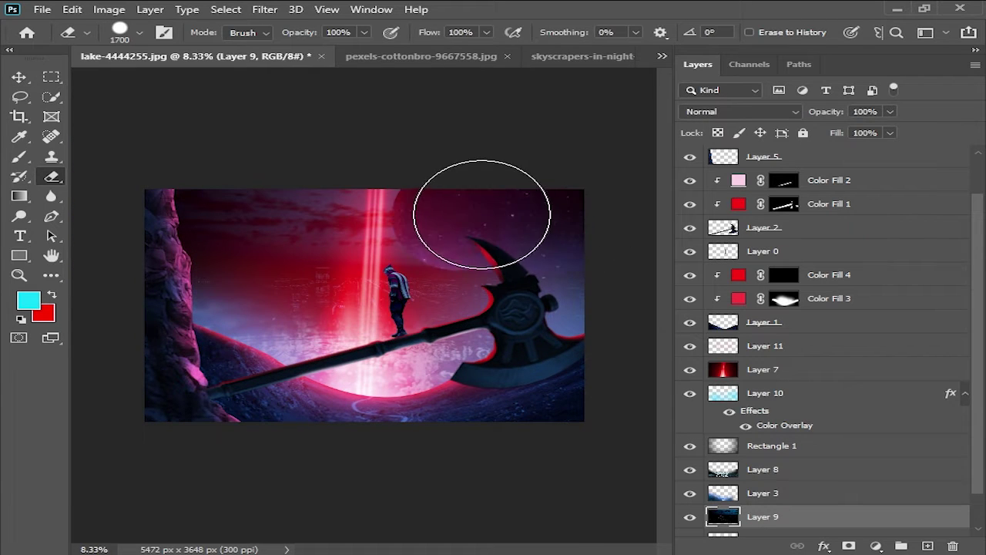
{"action": "right_click", "coordinate": [493, 193]}
{"action": "double_click", "coordinate": [562, 332]}
{"action": "left_click_drag", "start_coordinate": [546, 220], "coordinate": [149, 221]}
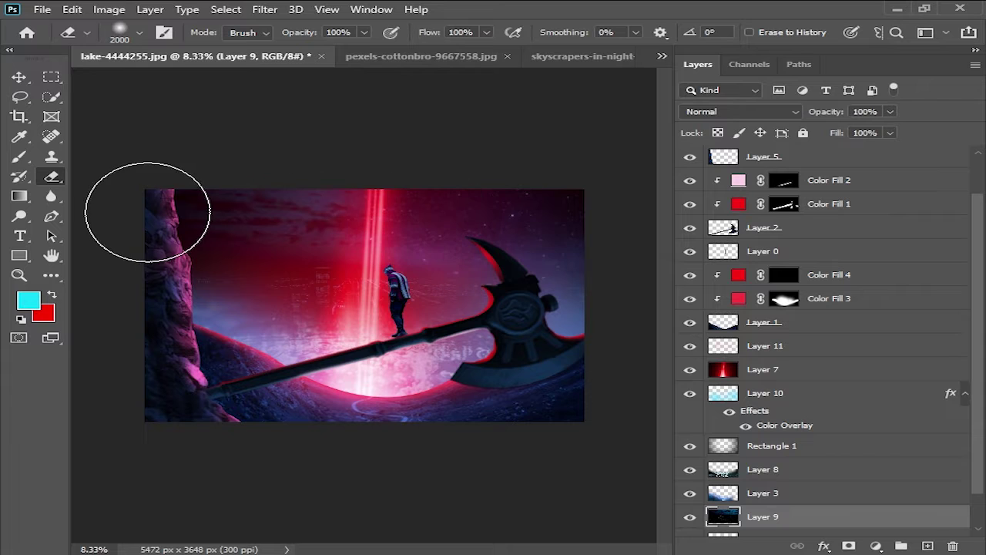
{"action": "key", "text": "bracketright"}
{"action": "key", "text": "bracketright"}
{"action": "key", "text": "bracketright"}
{"action": "left_click_drag", "start_coordinate": [247, 193], "coordinate": [378, 231]}
Step: Zoom out to review the erased sky, then zoom in on the hooded figure
{"action": "key", "text": "ctrl+plus"}
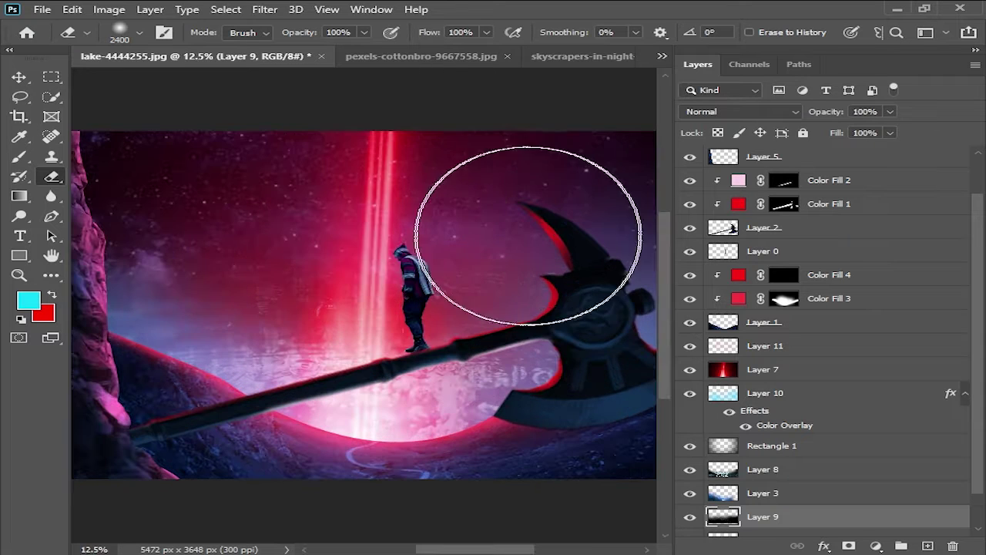
{"action": "key", "text": "ctrl+minus"}
{"action": "key", "text": "v"}
{"action": "key", "text": "ctrl+minus"}
{"action": "key", "text": "ctrl+minus"}
{"action": "key", "text": "ctrl+plus"}
{"action": "key", "text": "ctrl+plus"}
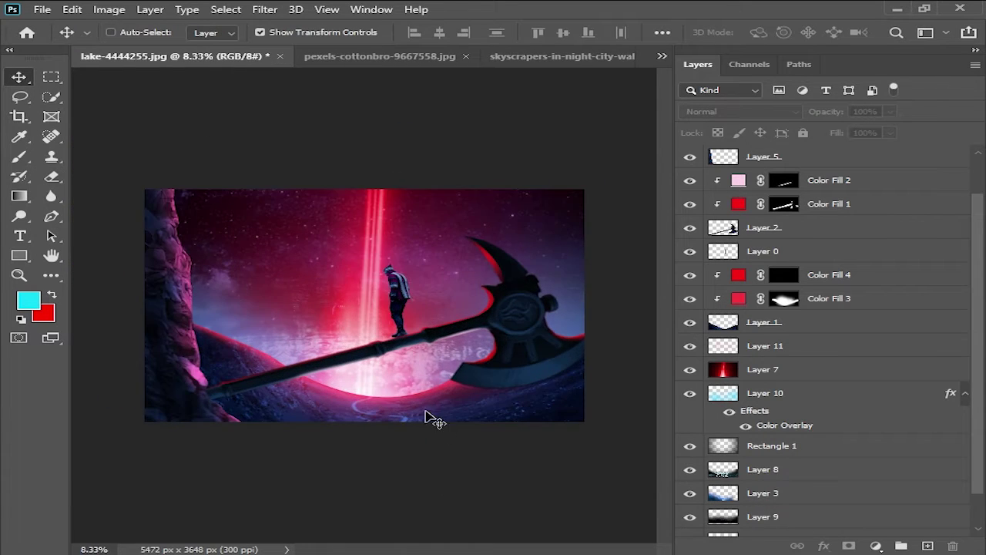
{"action": "key", "text": "ctrl+plus"}
{"action": "key", "text": "ctrl+plus"}
{"action": "key", "text": "ctrl+plus"}
Step: Add a Hue/Saturation adjustment above Layer 0 that lowers the figure's lightness
{"action": "left_click", "coordinate": [363, 335], "text": "ctrl"}
{"action": "left_click", "coordinate": [877, 546]}
{"action": "left_click", "coordinate": [887, 398]}
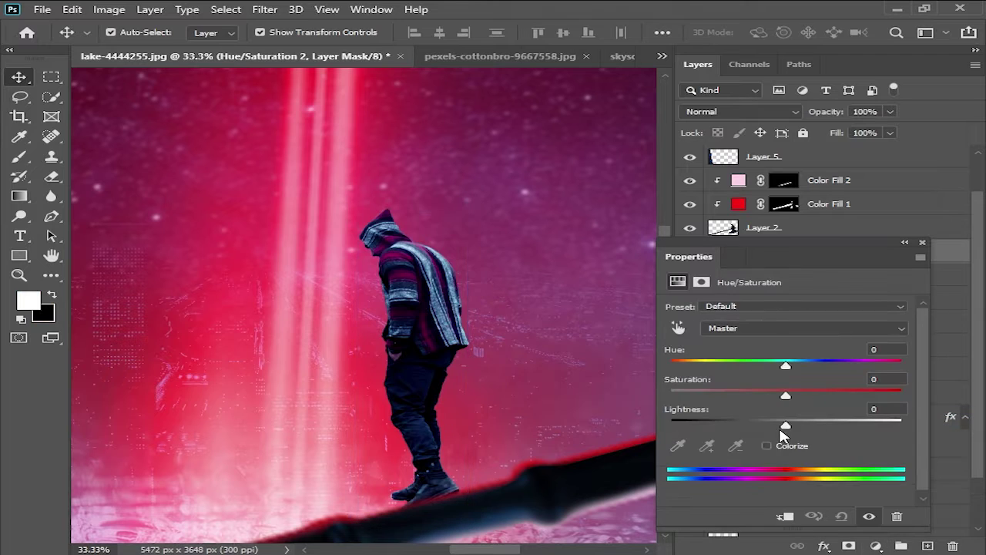
{"action": "left_click", "coordinate": [753, 420]}
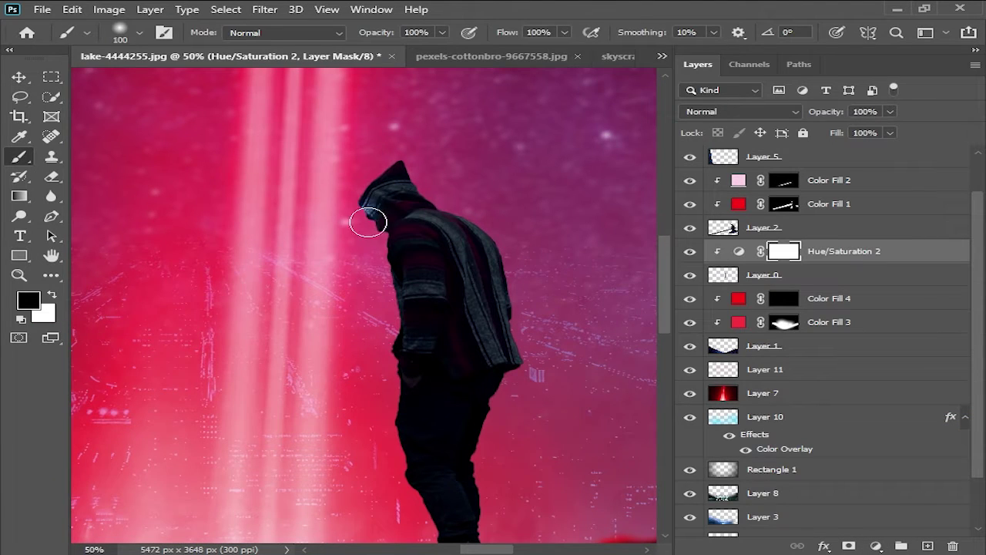
{"action": "key", "text": "ctrl+minus"}
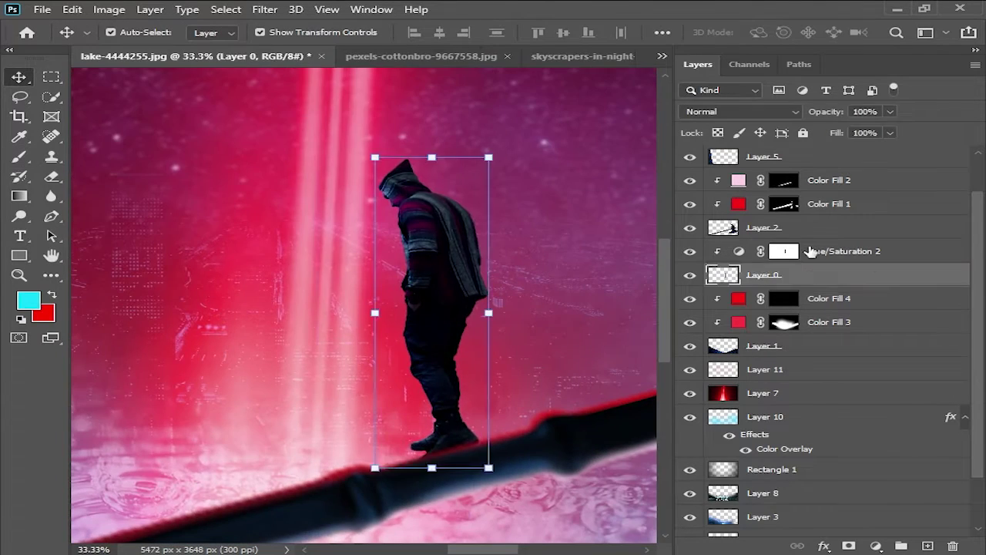
Step: Add a red Solid Color fill above Hue/Saturation 2, set to Screen blending
{"action": "left_click", "coordinate": [810, 252]}
{"action": "left_click", "coordinate": [876, 545]}
{"action": "left_click", "coordinate": [840, 342]}
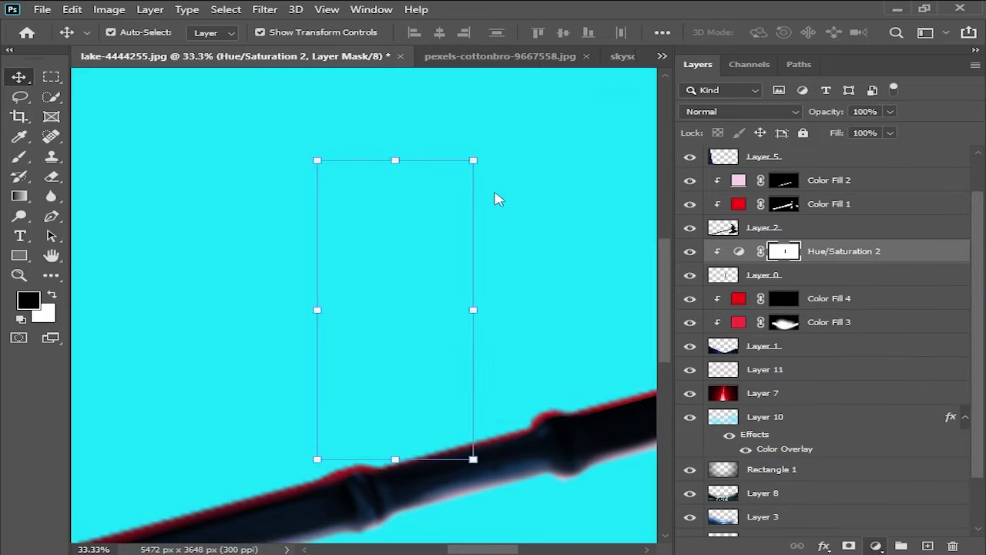
{"action": "left_click", "coordinate": [742, 157]}
{"action": "left_click", "coordinate": [880, 151]}
{"action": "left_click", "coordinate": [739, 112]}
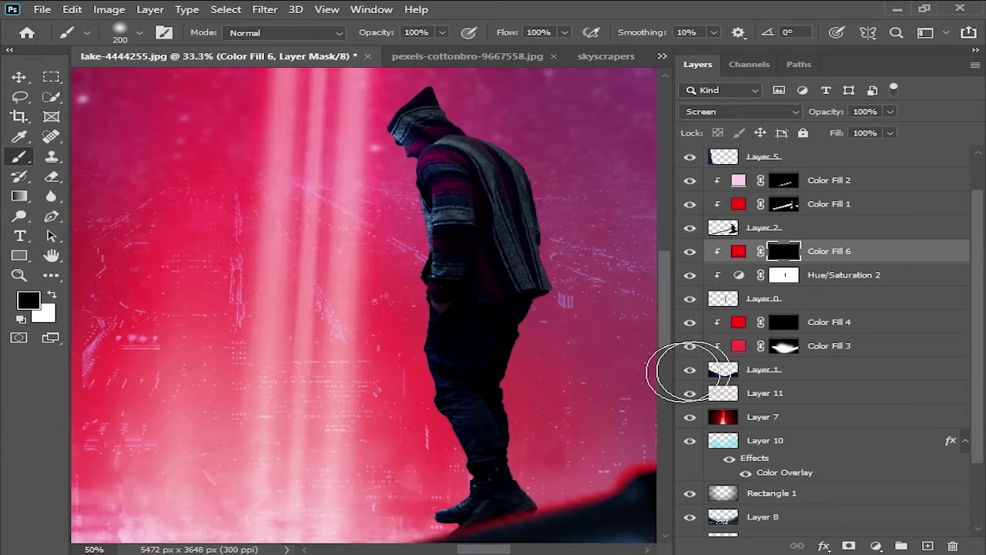
Step: Paint Color Fill 6's mask to cast red rim light along the figure's back
{"action": "key", "text": "x"}
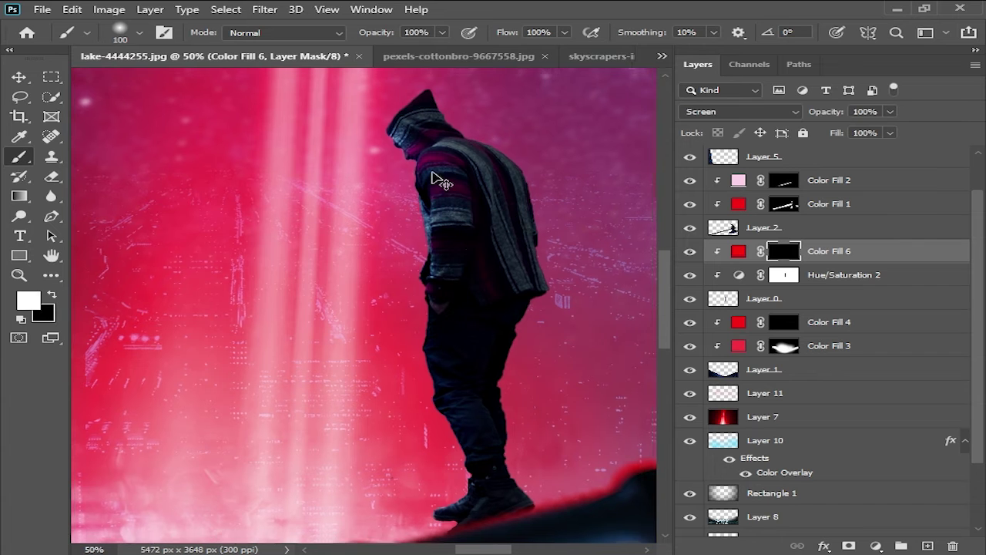
{"action": "scroll", "coordinate": [407, 297], "scroll_direction": "down", "scroll_amount": 1}
{"action": "scroll", "coordinate": [407, 296], "scroll_direction": "up", "scroll_amount": 1}
{"action": "scroll", "coordinate": [447, 283], "scroll_direction": "up", "scroll_amount": 2}
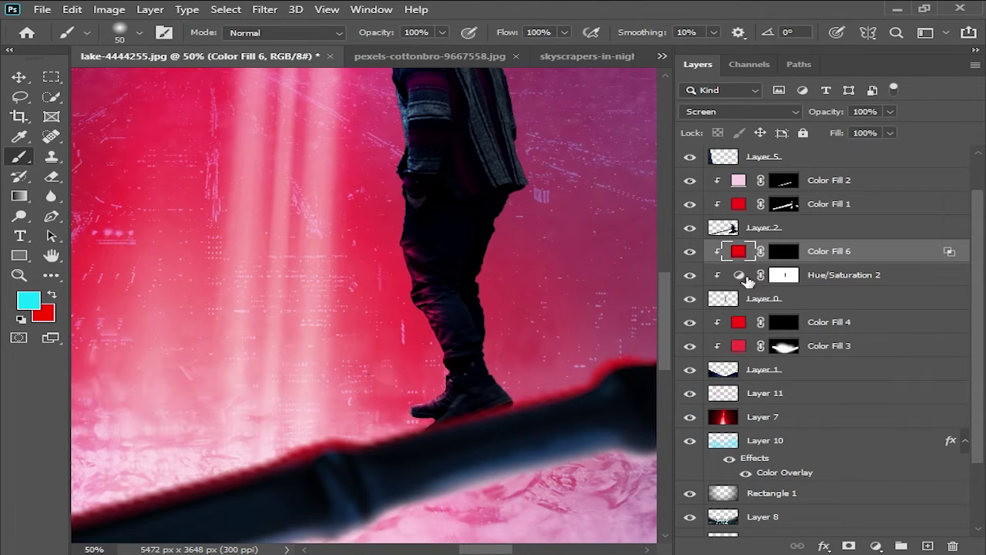
{"action": "left_click", "coordinate": [784, 252]}
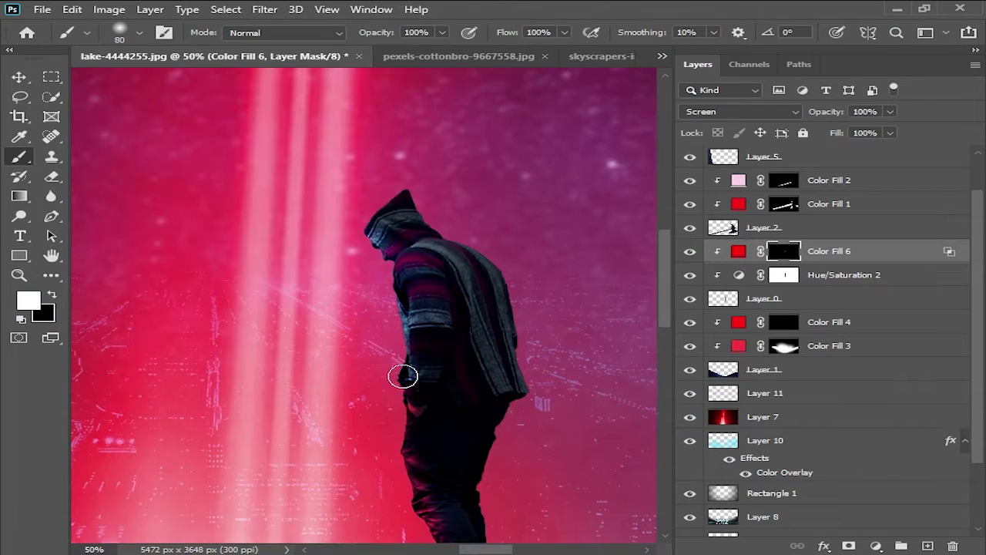
{"action": "key", "text": "ctrl+minus"}
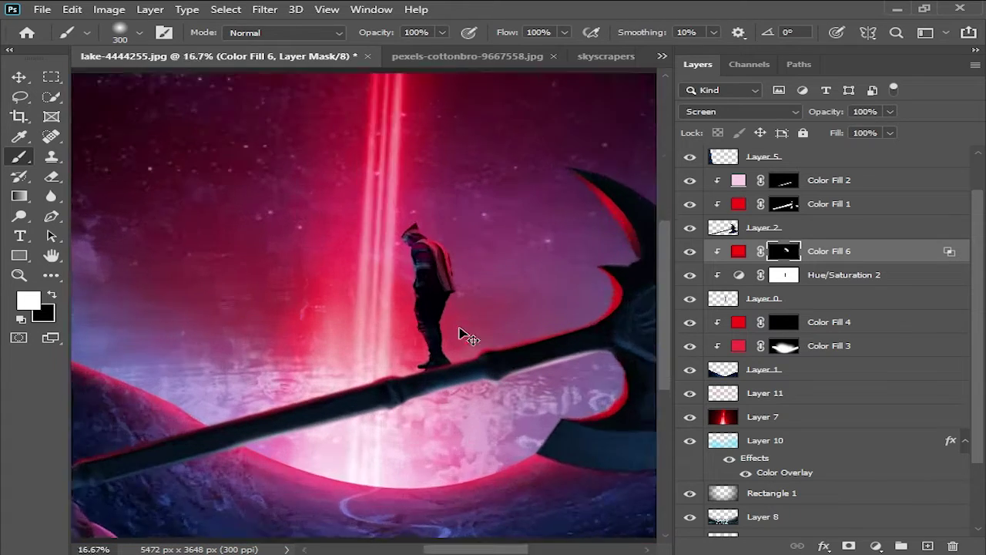
{"action": "key", "text": "x"}
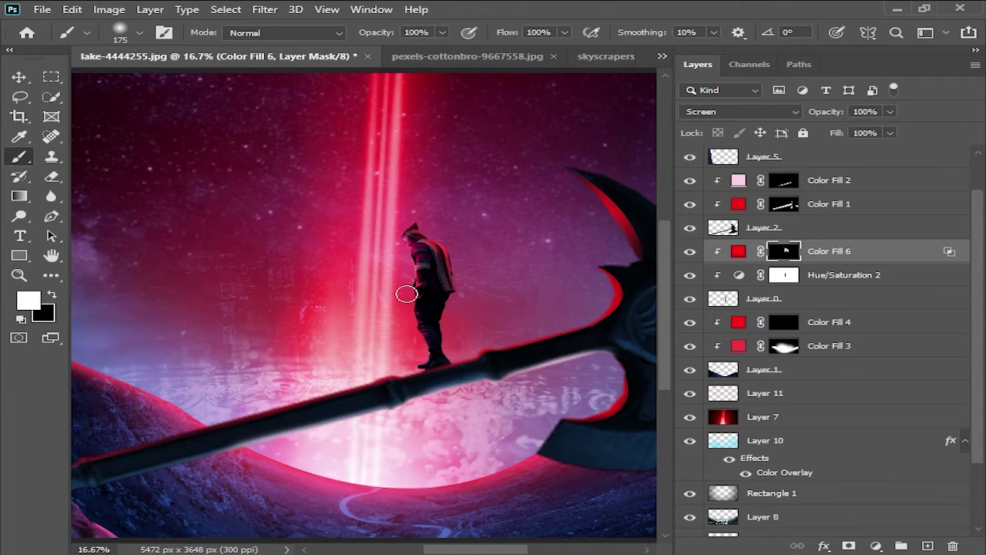
{"action": "key", "text": "bracketright"}
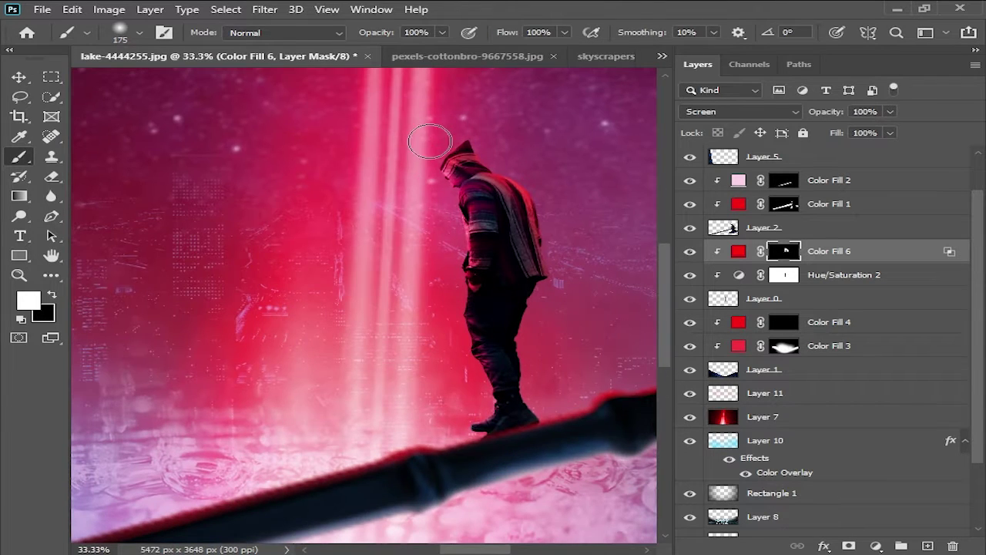
{"action": "key", "text": "bracketleft"}
{"action": "key", "text": "bracketleft"}
{"action": "key", "text": "bracketleft"}
{"action": "key", "text": "x"}
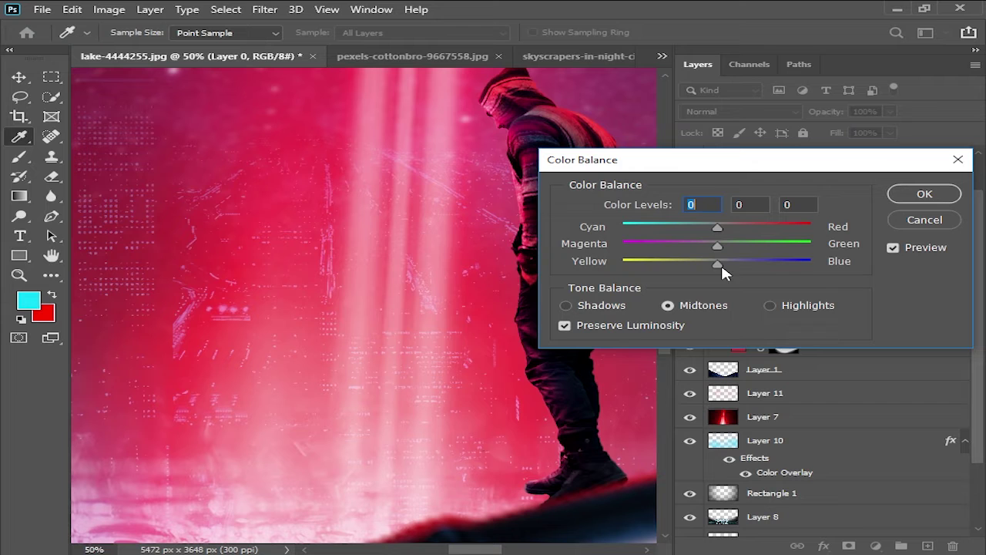
Step: Set Color Balance Blue to +44 with a slight cyan shift, then Levels midtones to 0.82
{"action": "left_click_drag", "start_coordinate": [721, 262], "coordinate": [759, 262]}
{"action": "mouse_move", "coordinate": [717, 226]}
{"action": "left_mouse_down"}
{"action": "mouse_move", "coordinate": [654, 226]}
{"action": "mouse_move", "coordinate": [711, 226]}
{"action": "left_mouse_up"}
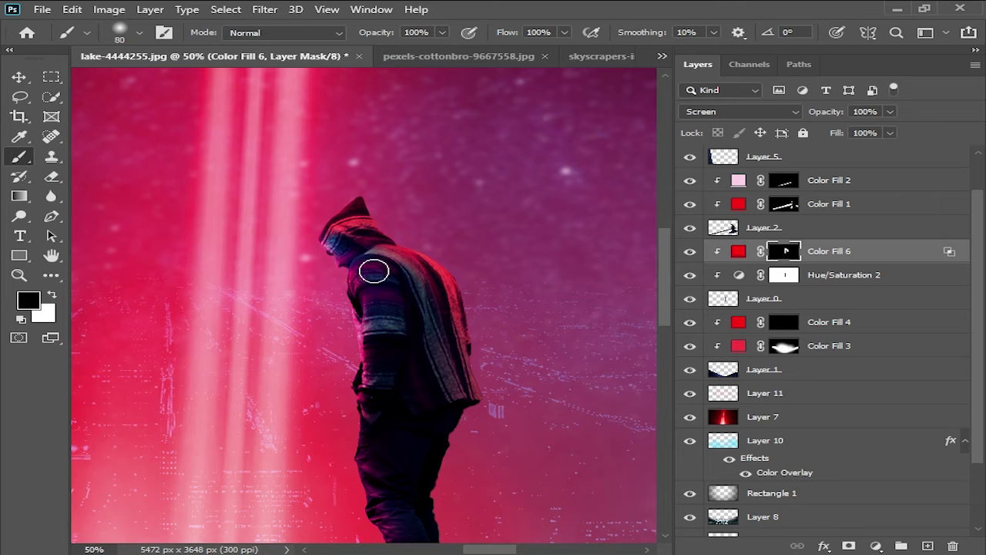
{"action": "scroll", "coordinate": [370, 310], "scroll_direction": "down", "scroll_amount": 2}
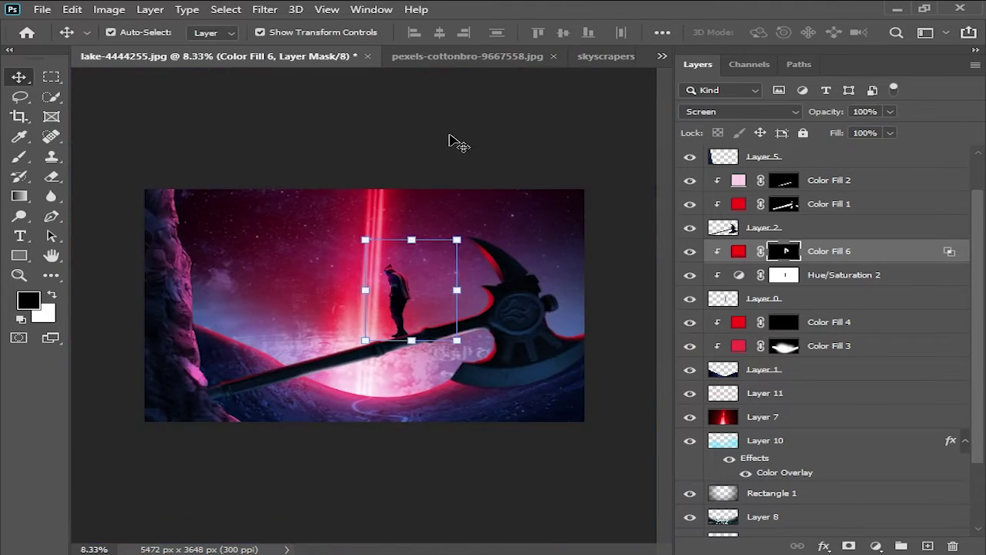
{"action": "scroll", "coordinate": [463, 162], "scroll_direction": "down", "scroll_amount": 1}
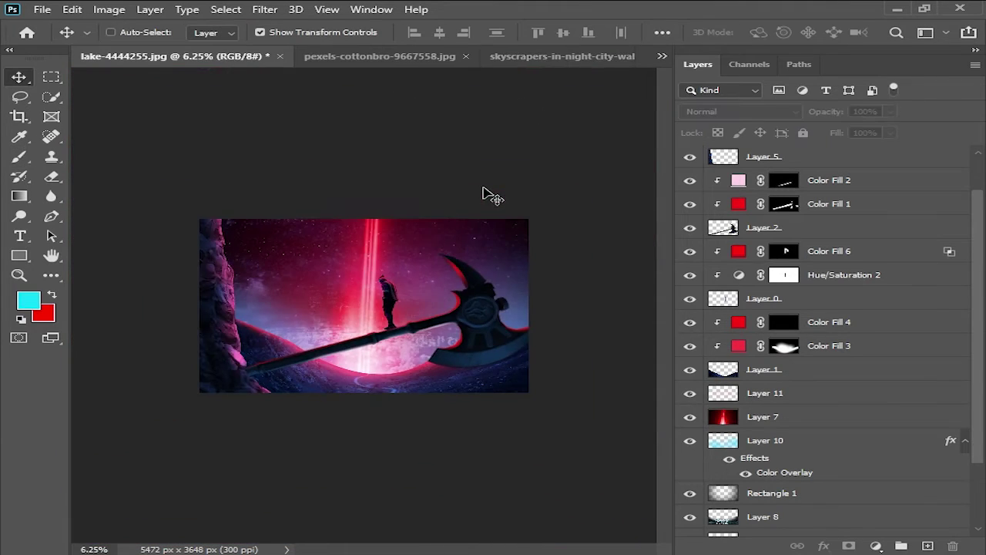
{"action": "scroll", "coordinate": [501, 224], "scroll_direction": "up", "scroll_amount": 3}
{"action": "scroll", "coordinate": [478, 262], "scroll_direction": "up", "scroll_amount": 1}
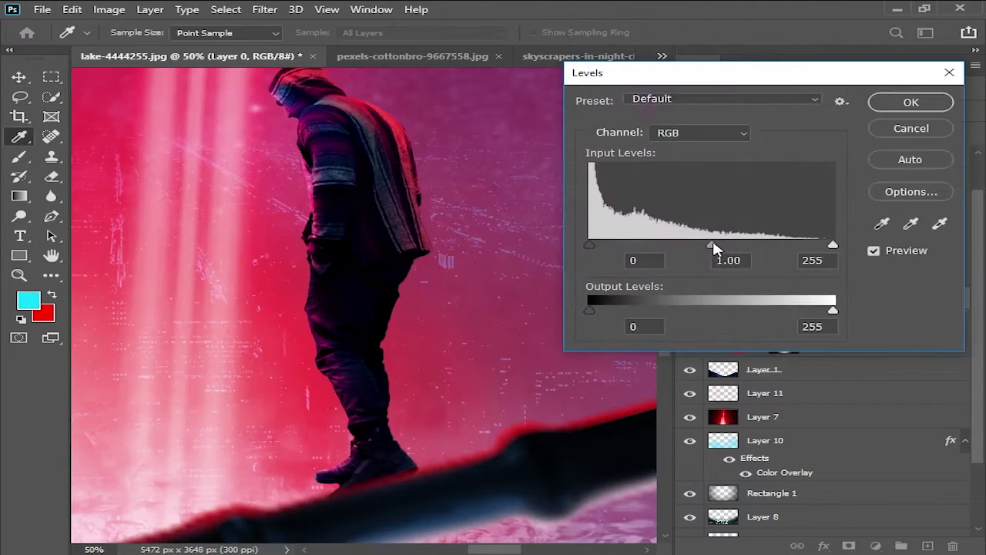
{"action": "left_click_drag", "start_coordinate": [711, 246], "coordinate": [733, 248]}
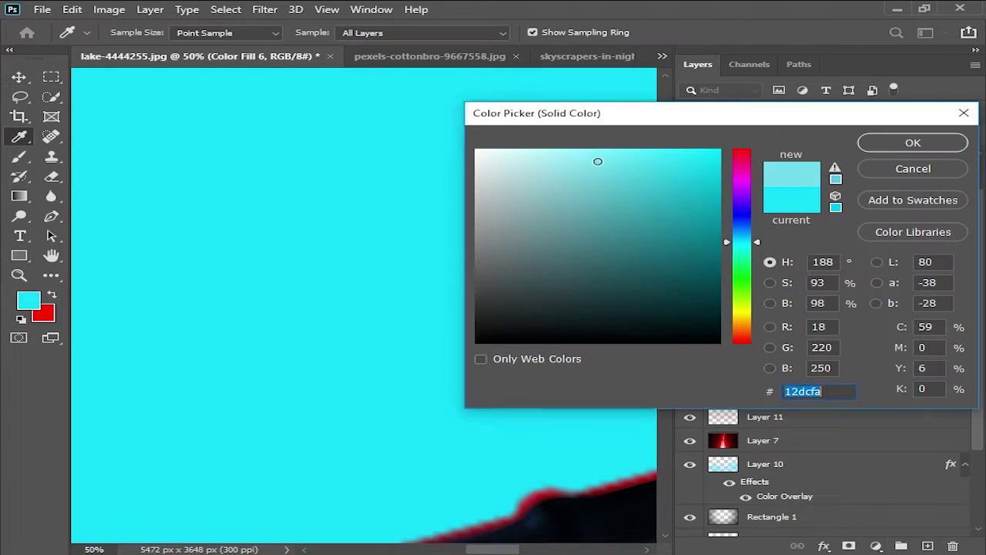
Step: Add Color Fill 7 with an inverted black mask, Screen blending, clipped to the figure
{"action": "key", "text": "Return"}
{"action": "key", "text": "ctrl+i"}
{"action": "left_click", "coordinate": [740, 111]}
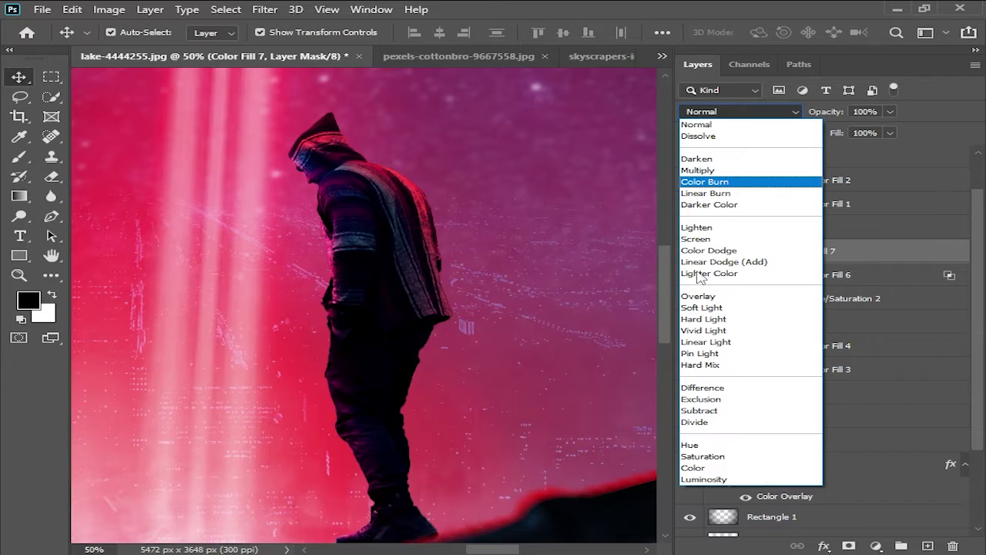
{"action": "left_click", "coordinate": [709, 239]}
{"action": "left_click", "coordinate": [869, 263], "text": "alt"}
{"action": "key", "text": "b"}
{"action": "key", "text": "ctrl+plus"}
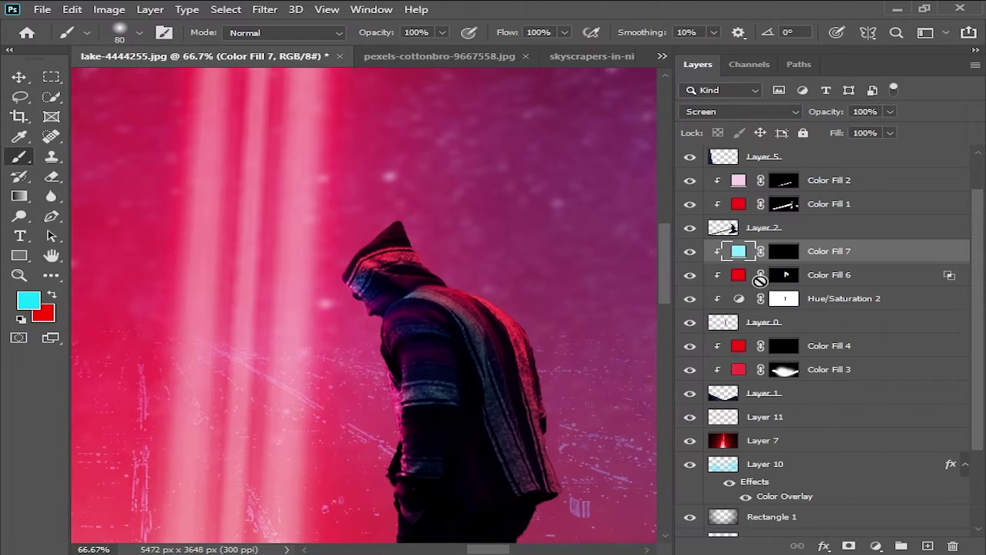
Step: Target Color Fill 7's mask and change the fill colour to pink
{"action": "left_click", "coordinate": [784, 252]}
{"action": "key", "text": "d"}
{"action": "key", "text": "ctrl+plus"}
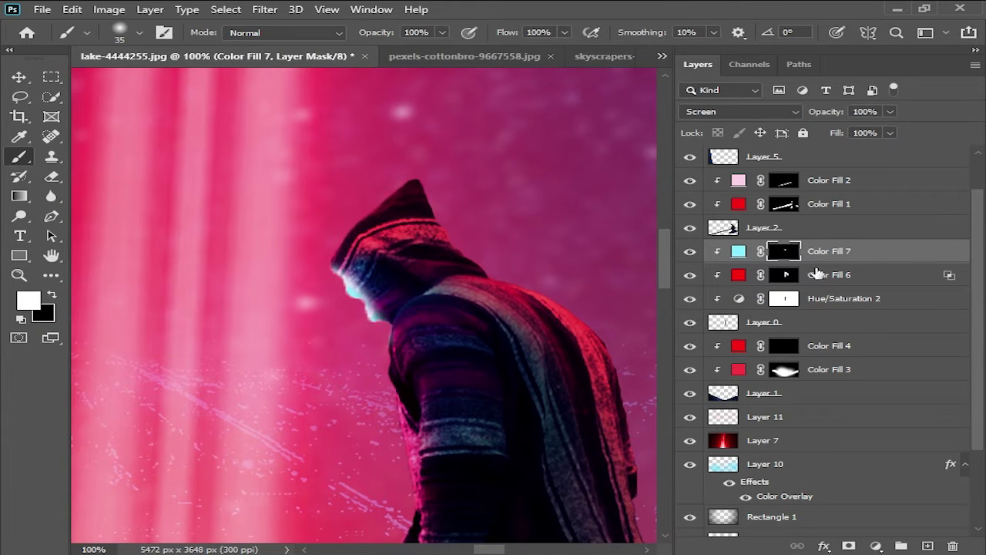
{"action": "double_click", "coordinate": [731, 260]}
{"action": "key", "text": "Return"}
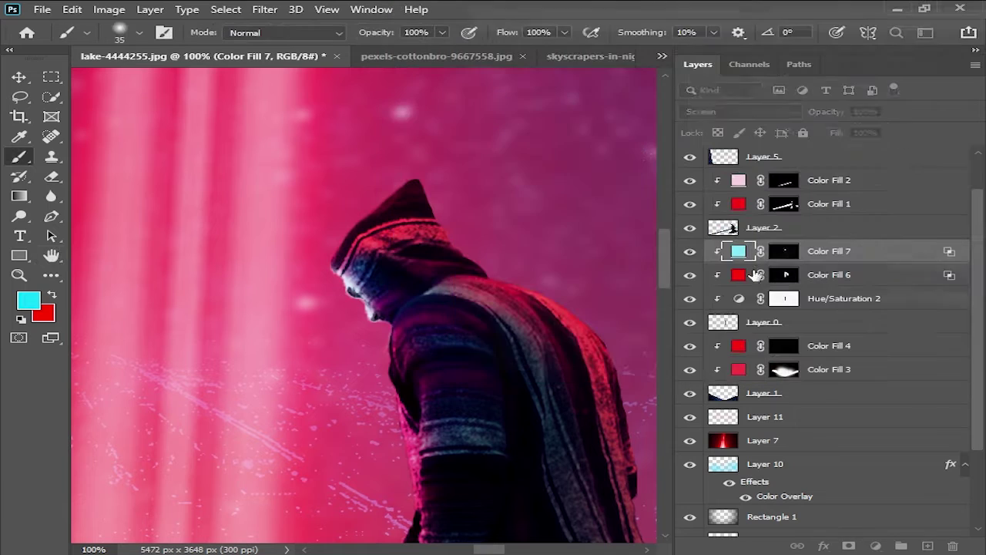
{"action": "key", "text": "x"}
{"action": "key", "text": "ctrl+minus"}
{"action": "key", "text": "ctrl+minus"}
{"action": "key", "text": "ctrl+minus"}
{"action": "scroll", "coordinate": [399, 417], "scroll_direction": "down", "scroll_amount": 2}
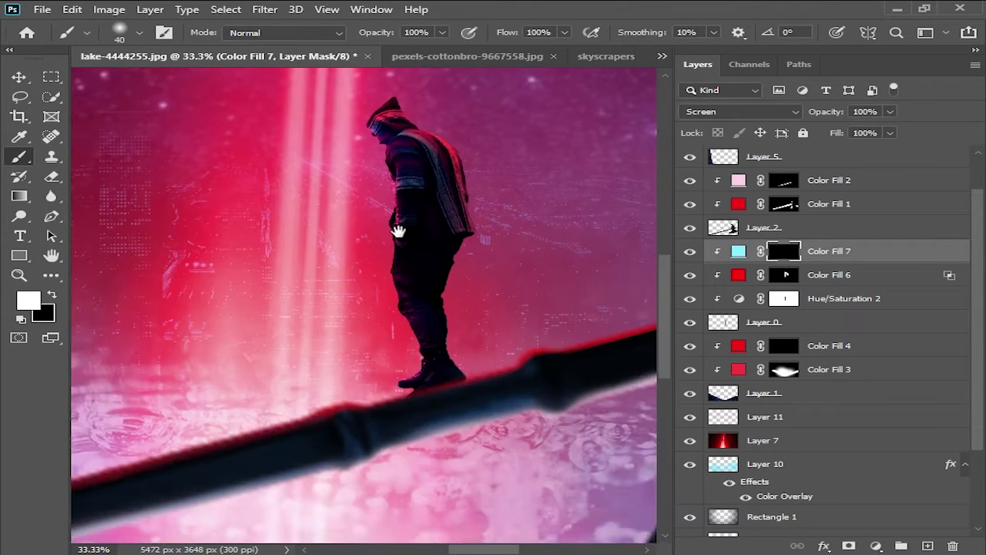
{"action": "key", "text": "ctrl+plus"}
{"action": "key", "text": "bracketright"}
{"action": "double_click", "coordinate": [738, 251]}
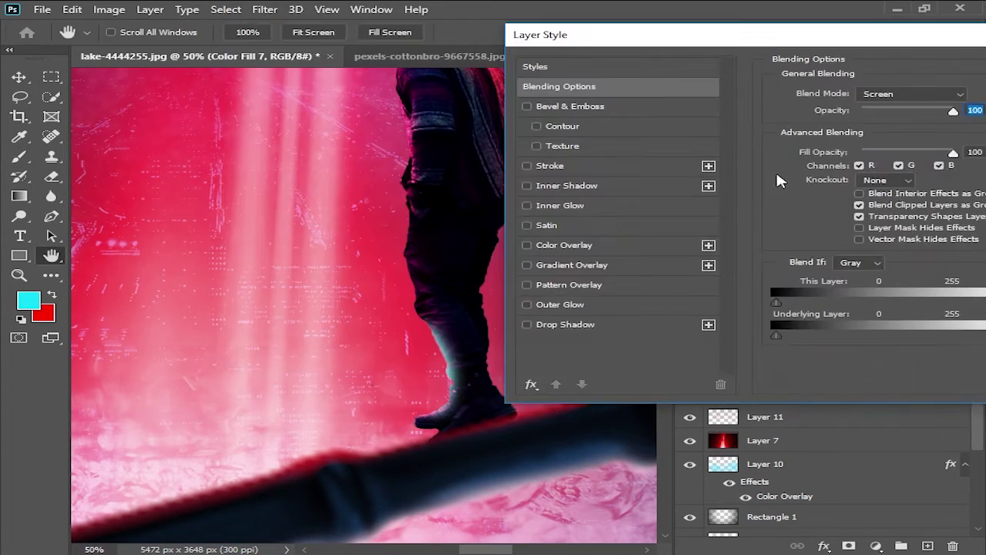
{"action": "key", "text": "Return"}
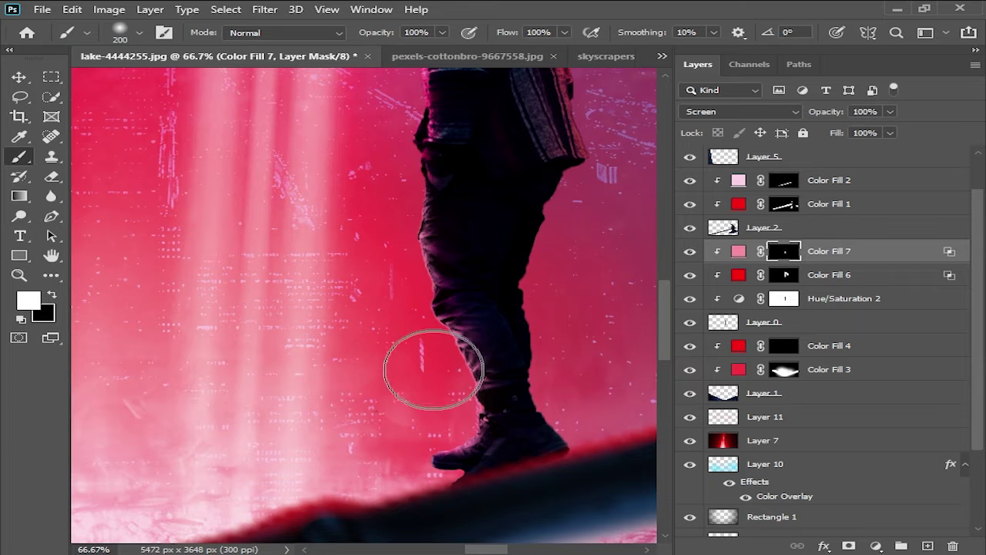
Step: Paint white on the mask to add soft pink glow along the hood edge
{"action": "scroll", "coordinate": [396, 249], "scroll_direction": "down", "scroll_amount": 3}
{"action": "scroll", "coordinate": [400, 202], "scroll_direction": "up", "scroll_amount": 1}
{"action": "scroll", "coordinate": [401, 202], "scroll_direction": "up", "scroll_amount": 1}
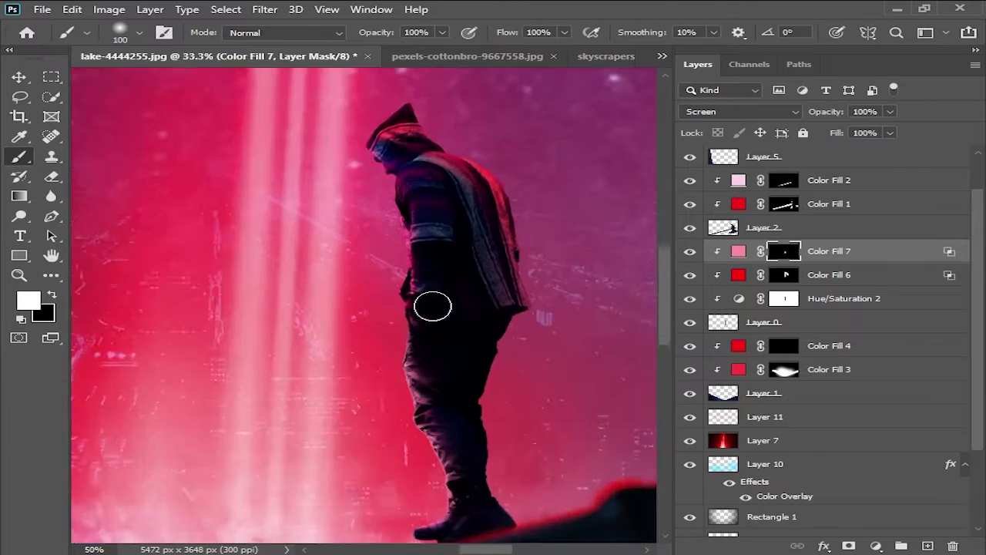
{"action": "scroll", "coordinate": [429, 202], "scroll_direction": "up", "scroll_amount": 1}
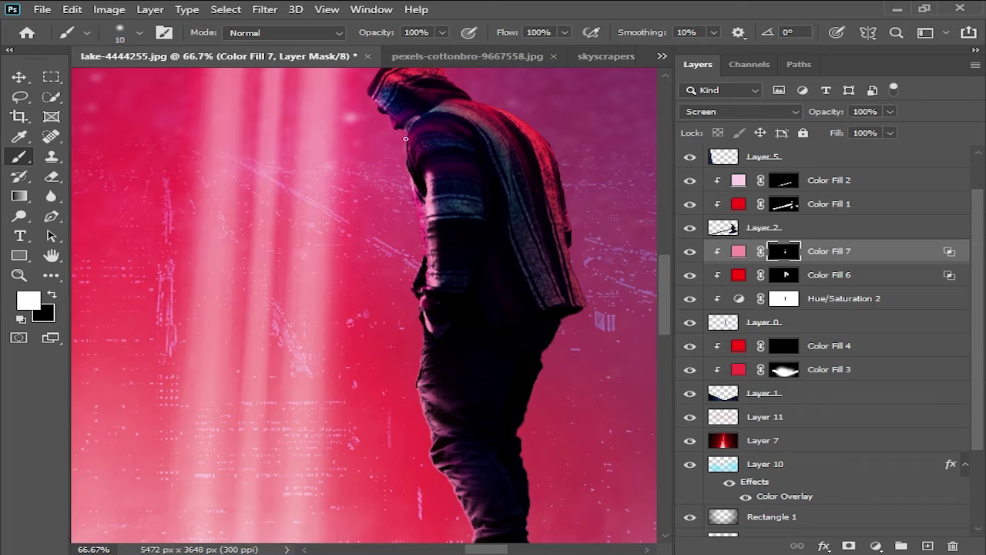
{"action": "key", "text": "bracketright"}
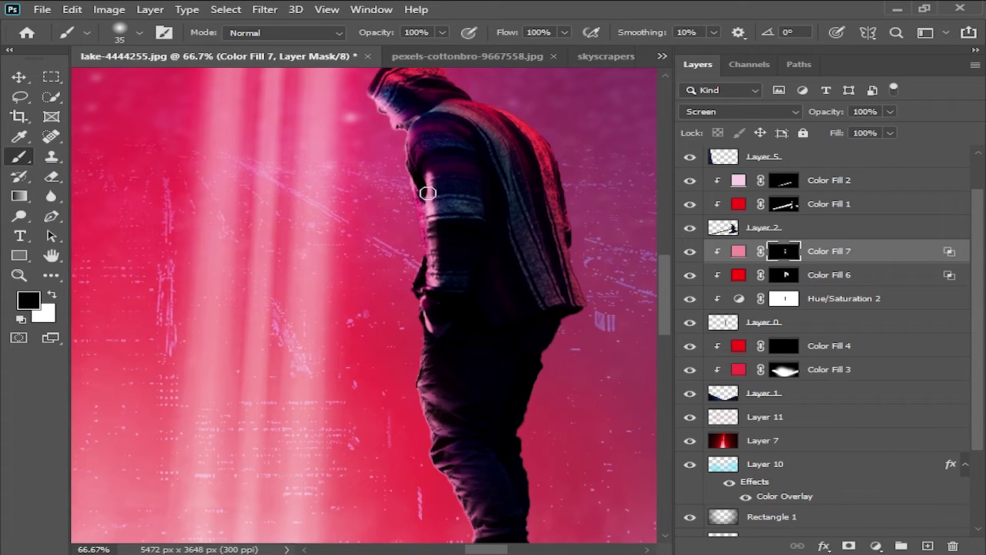
{"action": "scroll", "coordinate": [449, 252], "scroll_direction": "down", "scroll_amount": 1}
{"action": "scroll", "coordinate": [418, 246], "scroll_direction": "down", "scroll_amount": 1}
{"action": "scroll", "coordinate": [424, 231], "scroll_direction": "up", "scroll_amount": 1}
{"action": "key", "text": "bracketright"}
{"action": "key", "text": "bracketright"}
{"action": "key", "text": "bracketright"}
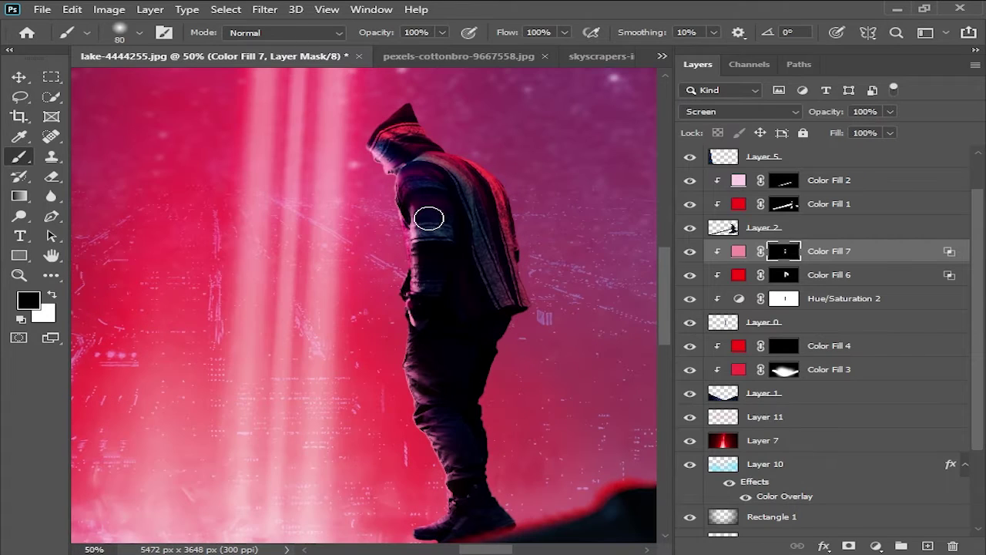
{"action": "scroll", "coordinate": [431, 282], "scroll_direction": "down", "scroll_amount": 1}
{"action": "scroll", "coordinate": [408, 310], "scroll_direction": "up", "scroll_amount": 2}
{"action": "key", "text": "bracketleft"}
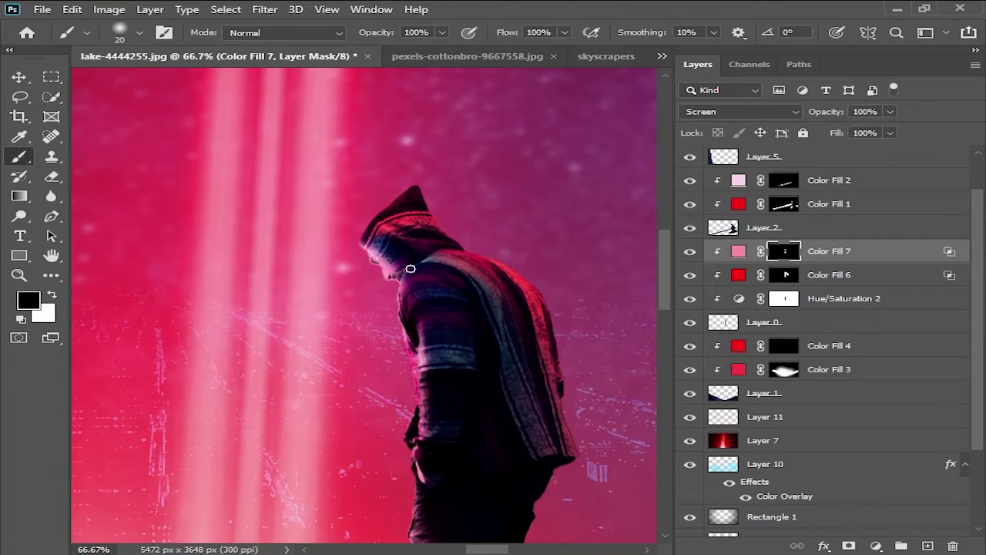
{"action": "scroll", "coordinate": [401, 339], "scroll_direction": "up", "scroll_amount": 1}
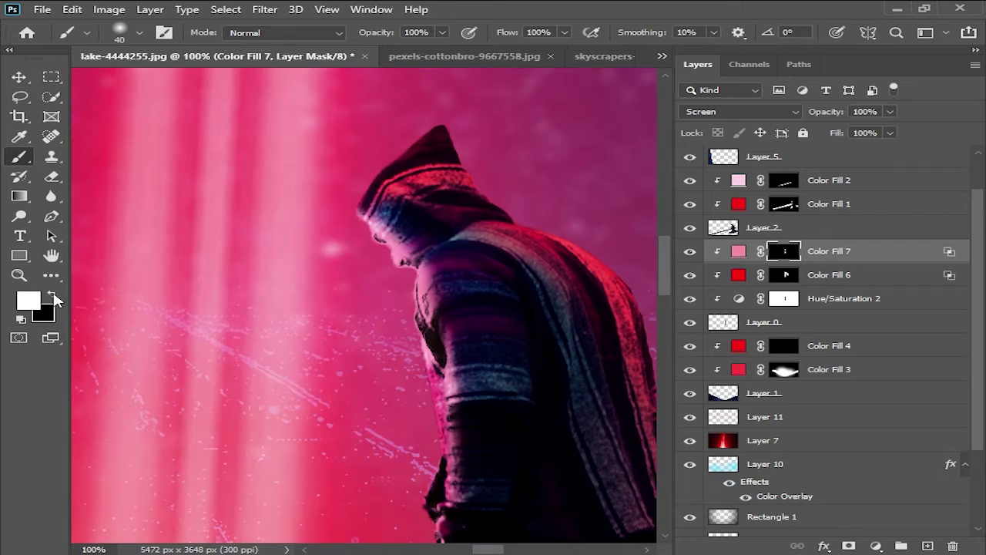
{"action": "scroll", "coordinate": [403, 224], "scroll_direction": "down", "scroll_amount": 1}
{"action": "scroll", "coordinate": [462, 264], "scroll_direction": "down", "scroll_amount": 5}
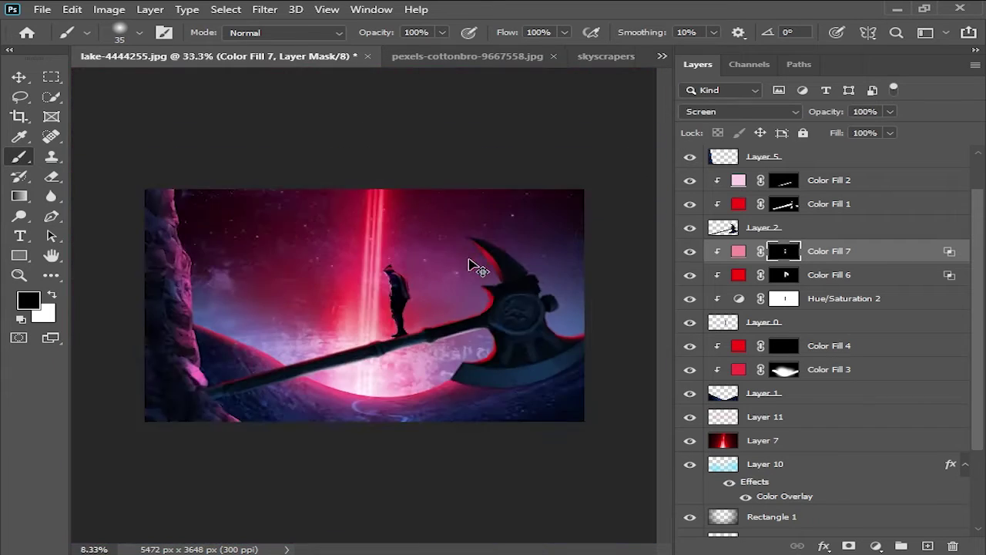
{"action": "scroll", "coordinate": [468, 265], "scroll_direction": "down", "scroll_amount": 2}
Step: Drag the sword layer from the SaadbbcStudio document into lake-4444255.jpg, discarding the stray skyscrapers window
{"action": "left_click", "coordinate": [19, 77]}
{"action": "scroll", "coordinate": [481, 254], "scroll_direction": "up", "scroll_amount": 1}
{"action": "scroll", "coordinate": [478, 271], "scroll_direction": "down", "scroll_amount": 1}
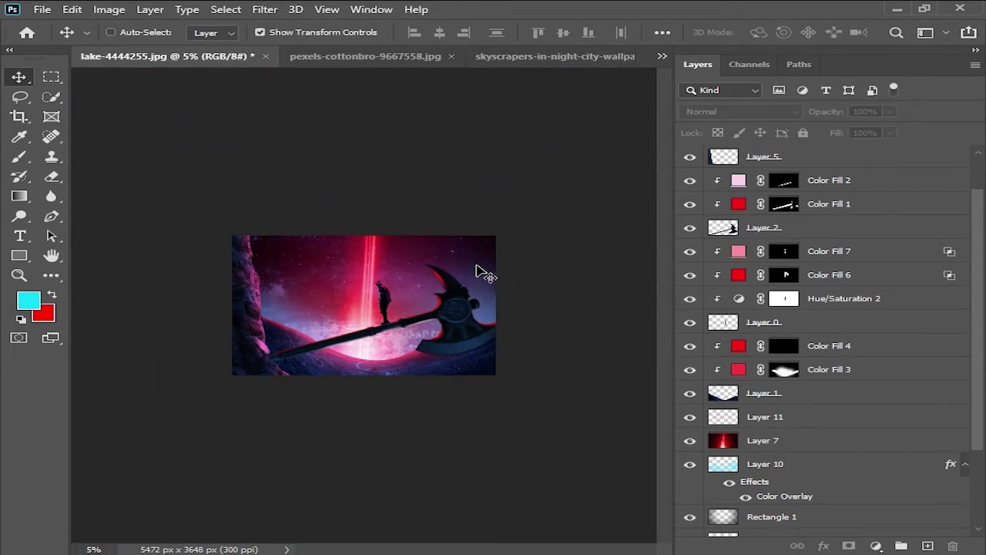
{"action": "scroll", "coordinate": [480, 236], "scroll_direction": "up", "scroll_amount": 1}
{"action": "key", "text": "ctrl+shift+Tab"}
{"action": "left_click_drag", "start_coordinate": [496, 168], "coordinate": [378, 242]}
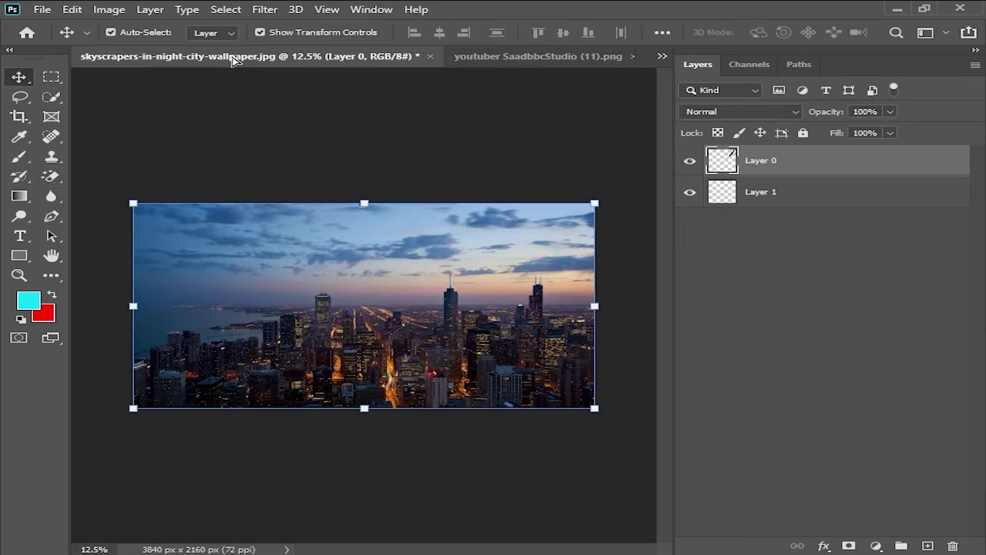
{"action": "left_click_drag", "start_coordinate": [192, 57], "coordinate": [408, 213]}
{"action": "left_click", "coordinate": [727, 213]}
{"action": "left_click", "coordinate": [486, 220]}
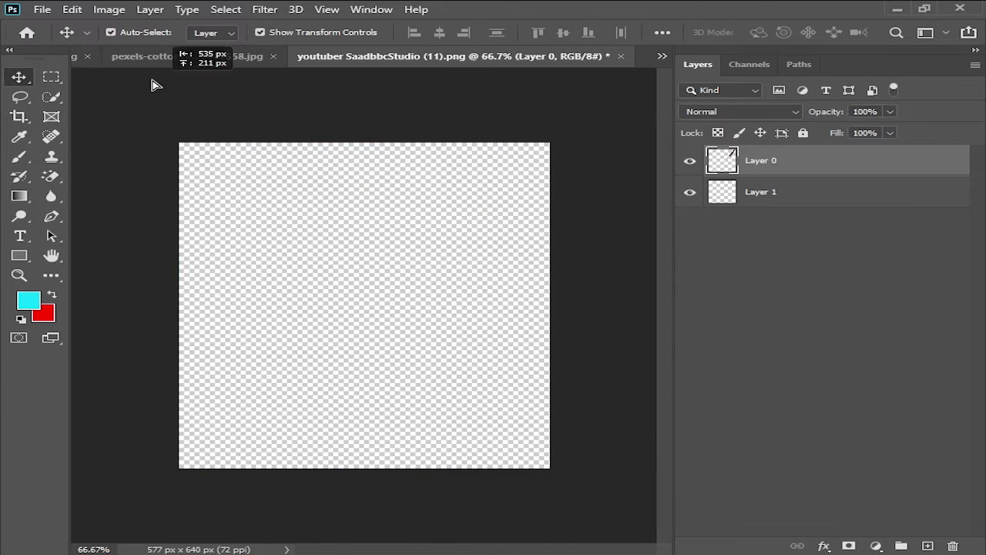
{"action": "key", "text": "ctrl+Tab"}
Step: Scale, rotate and position the katana diagonally across the hooded man's back
{"action": "scroll", "coordinate": [493, 308], "scroll_direction": "up", "scroll_amount": 3}
{"action": "scroll", "coordinate": [504, 304], "scroll_direction": "up", "scroll_amount": 1}
{"action": "mouse_move", "coordinate": [434, 282]}
{"action": "left_mouse_down"}
{"action": "mouse_move", "coordinate": [231, 254]}
{"action": "mouse_move", "coordinate": [231, 231]}
{"action": "mouse_move", "coordinate": [208, 237]}
{"action": "left_mouse_up"}
{"action": "key", "text": "ctrl+t"}
{"action": "key", "text": "Return"}
{"action": "left_click_drag", "start_coordinate": [161, 303], "coordinate": [202, 272]}
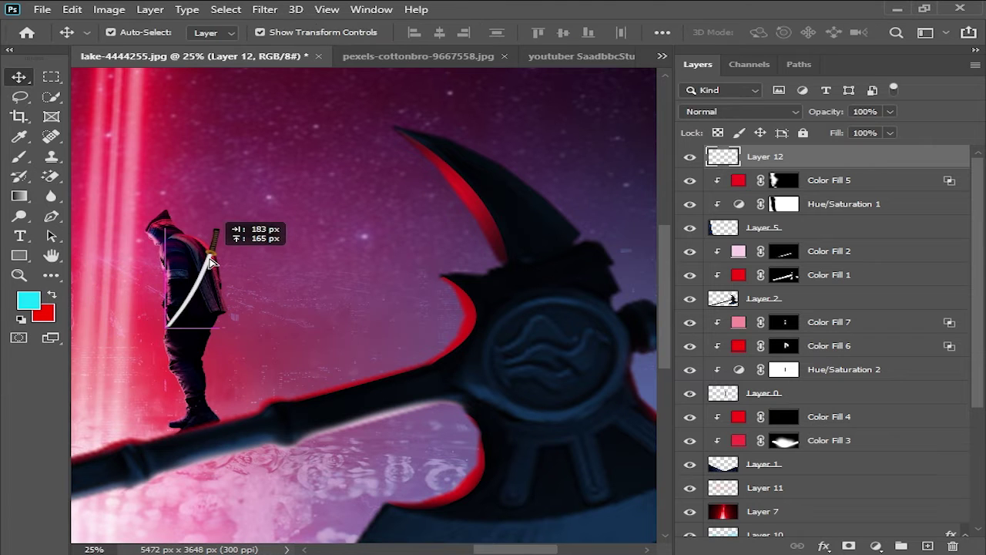
{"action": "left_click_drag", "start_coordinate": [219, 226], "coordinate": [242, 218]}
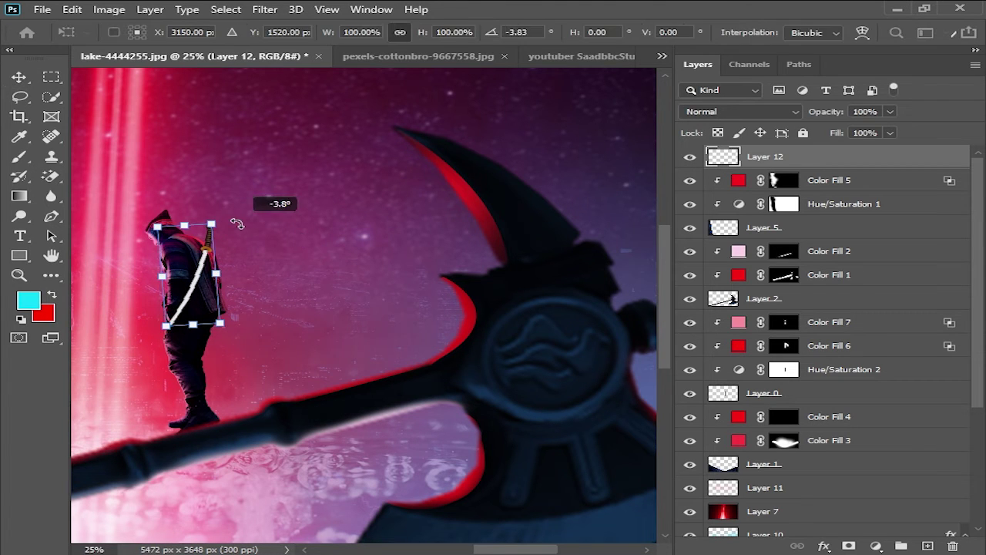
{"action": "key", "text": "Return"}
Step: Add Layer 13 beneath the sword and paint a dark shadow with a large brush
{"action": "scroll", "coordinate": [168, 231], "scroll_direction": "up", "scroll_amount": 1}
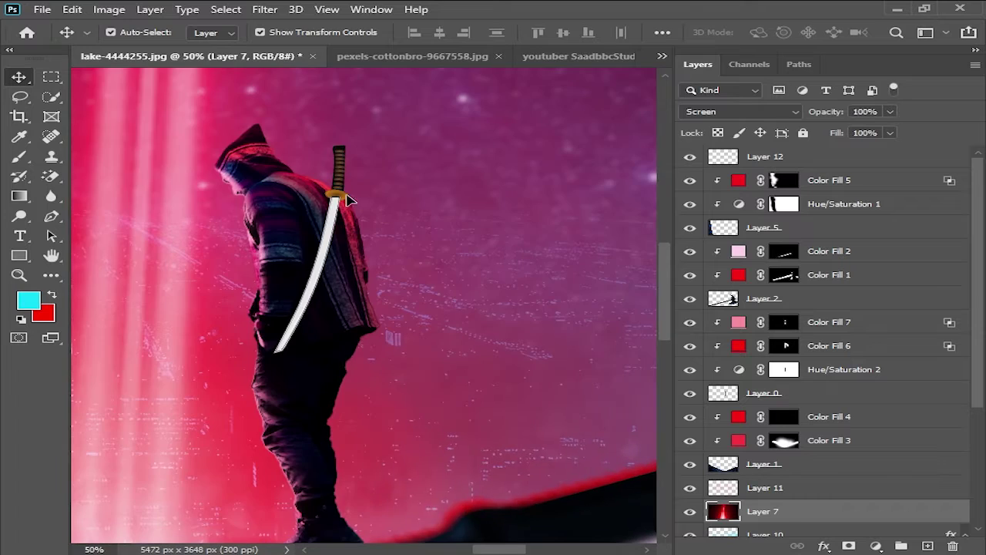
{"action": "left_click", "coordinate": [765, 157]}
{"action": "scroll", "coordinate": [168, 232], "scroll_direction": "up", "scroll_amount": 1}
{"action": "left_click", "coordinate": [927, 546]}
{"action": "key", "text": "b"}
{"action": "scroll", "coordinate": [168, 231], "scroll_direction": "up", "scroll_amount": 1}
{"action": "left_click_drag", "start_coordinate": [168, 231], "coordinate": [272, 302]}
{"action": "left_click", "coordinate": [28, 300]}
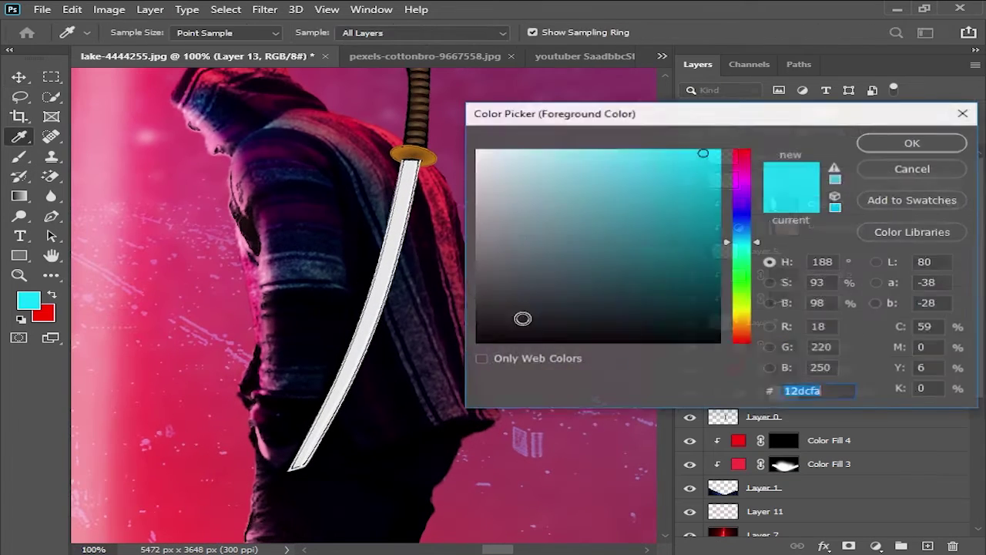
{"action": "left_click", "coordinate": [488, 341]}
{"action": "left_click", "coordinate": [905, 139]}
{"action": "right_click", "coordinate": [406, 180]}
{"action": "key", "text": "Return"}
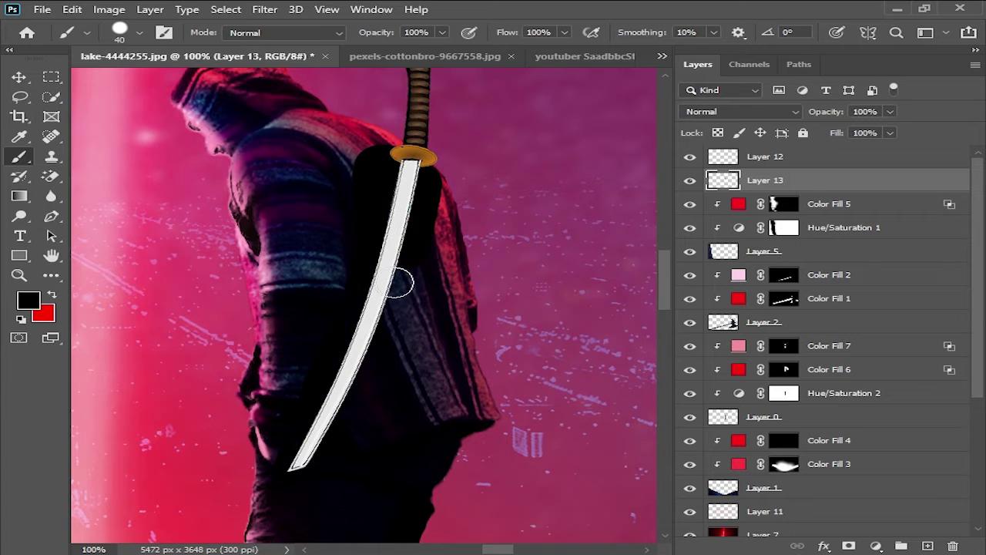
{"action": "key", "text": "ctrl+minus"}
{"action": "key", "text": "bracketright"}
{"action": "key", "text": "bracketright"}
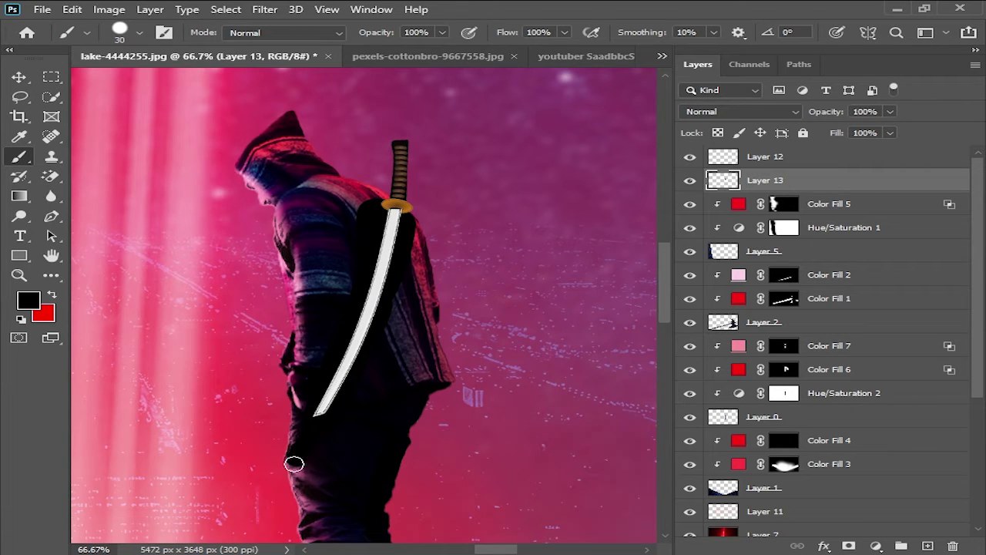
{"action": "key", "text": "ctrl+minus"}
{"action": "key", "text": "x"}
Step: Erase around the sword guard with a small Hard Round eraser tip
{"action": "left_click", "coordinate": [51, 175]}
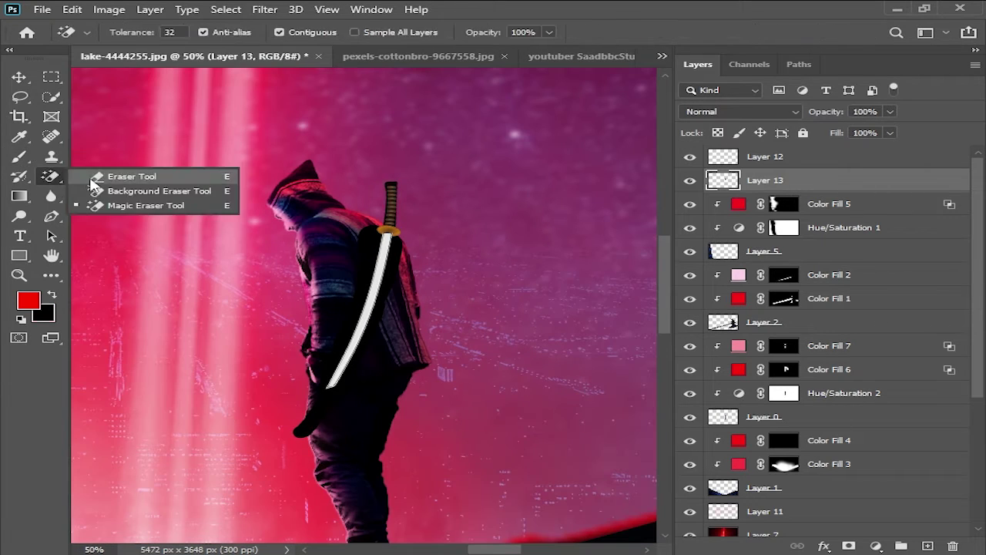
{"action": "left_click", "coordinate": [115, 177]}
{"action": "key", "text": "bracketleft"}
{"action": "key", "text": "bracketleft"}
{"action": "key", "text": "bracketleft"}
{"action": "key", "text": "bracketleft"}
{"action": "key", "text": "bracketleft"}
{"action": "key", "text": "bracketleft"}
{"action": "key", "text": "ctrl+plus"}
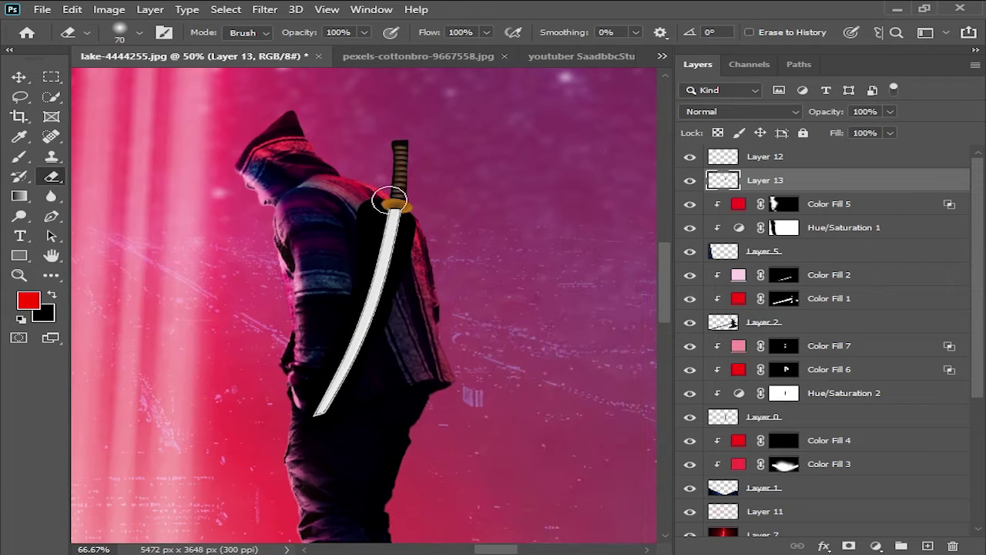
{"action": "right_click", "coordinate": [378, 297]}
{"action": "double_click", "coordinate": [458, 490]}
{"action": "key", "text": "ctrl+plus"}
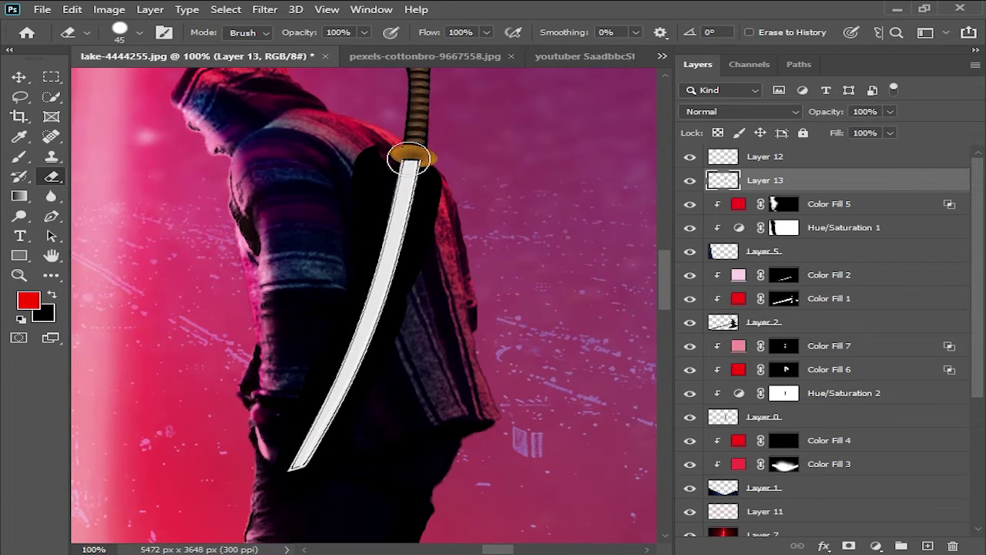
{"action": "key", "text": "ctrl+minus"}
{"action": "key", "text": "ctrl+minus"}
{"action": "key", "text": "ctrl+minus"}
{"action": "key", "text": "v"}
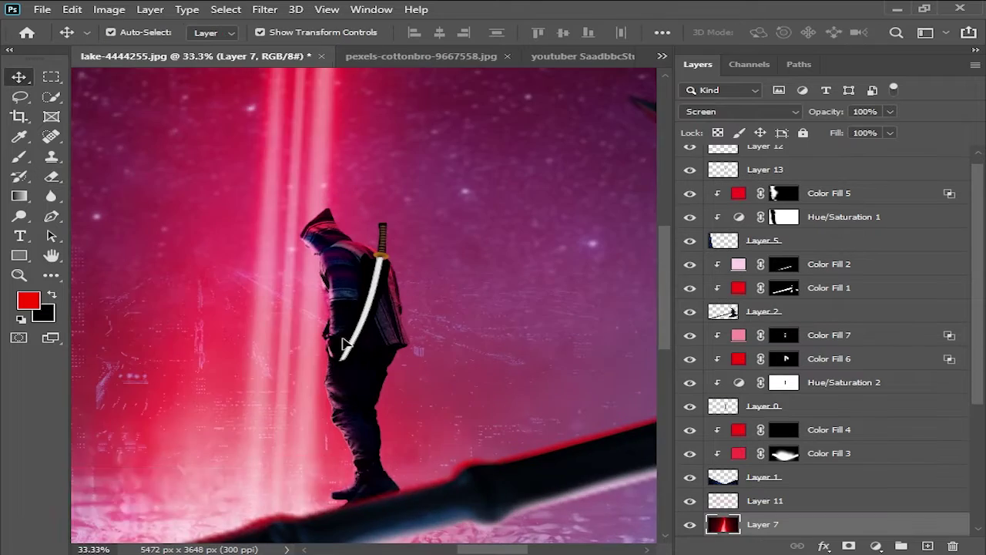
{"action": "key", "text": "ctrl+plus"}
{"action": "key", "text": "ctrl+plus"}
Step: Touch up with the brush, then darken the sword's colour with Hue/Saturation
{"action": "key", "text": "b"}
{"action": "key", "text": "x"}
{"action": "key", "text": "ctrl+plus"}
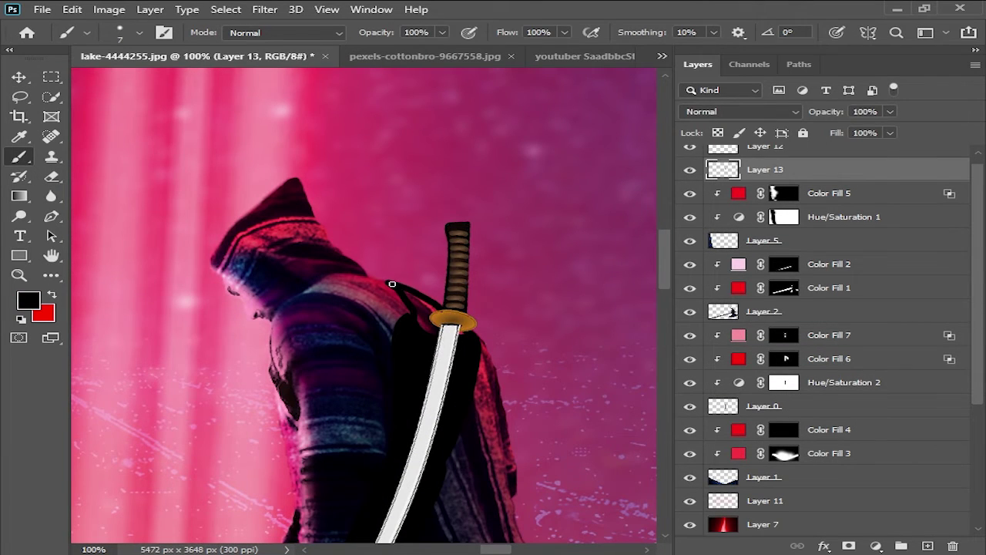
{"action": "key", "text": "ctrl+minus"}
{"action": "key", "text": "ctrl+minus"}
{"action": "key", "text": "ctrl+minus"}
{"action": "key", "text": "ctrl+minus"}
{"action": "key", "text": "ctrl+minus"}
{"action": "key", "text": "ctrl+minus"}
{"action": "key", "text": "v"}
{"action": "key", "text": "ctrl+minus"}
{"action": "key", "text": "ctrl+minus"}
{"action": "key", "text": "ctrl+plus"}
{"action": "key", "text": "ctrl+plus"}
{"action": "key", "text": "ctrl+plus"}
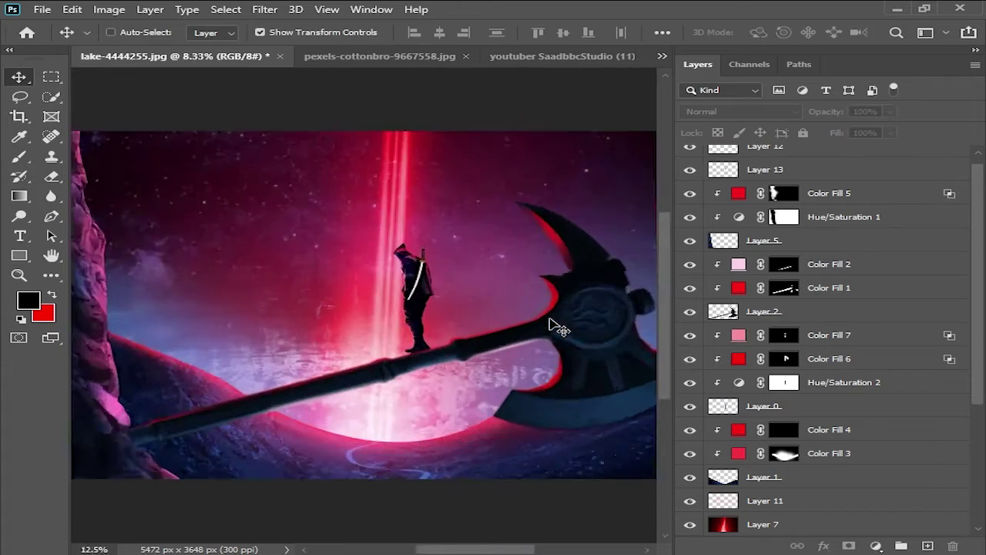
{"action": "key", "text": "ctrl+plus"}
{"action": "key", "text": "ctrl+plus"}
{"action": "key", "text": "ctrl+plus"}
{"action": "key", "text": "alt+period"}
{"action": "key", "text": "ctrl+plus"}
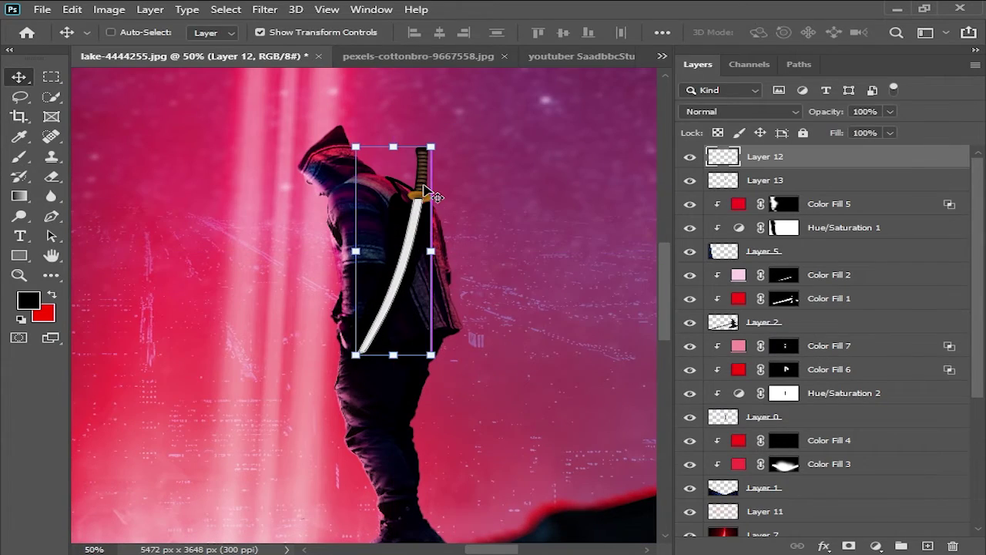
{"action": "key", "text": "ctrl+u"}
{"action": "key", "text": "Return"}
{"action": "key", "text": "ctrl+minus"}
{"action": "key", "text": "ctrl+minus"}
{"action": "key", "text": "ctrl+minus"}
{"action": "left_click", "coordinate": [447, 132], "text": "ctrl"}
{"action": "key", "text": "ctrl+plus"}
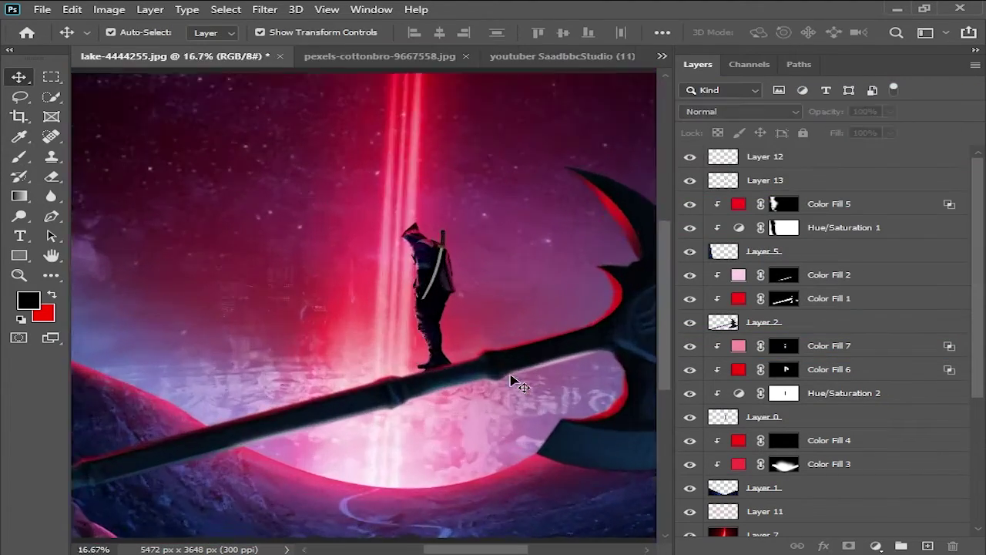
{"action": "key", "text": "ctrl+plus"}
{"action": "left_click", "coordinate": [262, 188]}
Step: Close the bubbles photo and erase the green glow's hard edges around the sword
{"action": "left_click", "coordinate": [431, 56]}
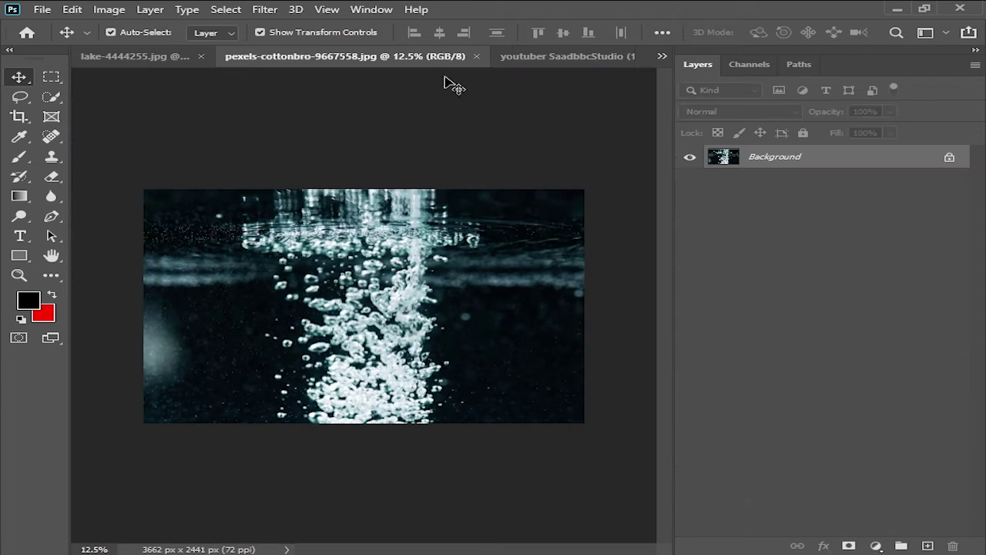
{"action": "left_click", "coordinate": [476, 57]}
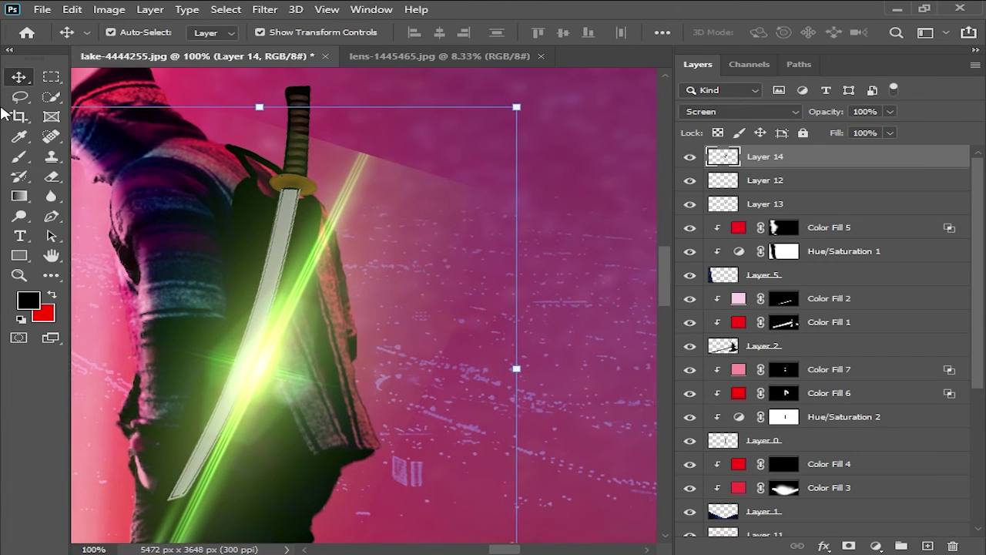
{"action": "left_click", "coordinate": [51, 177]}
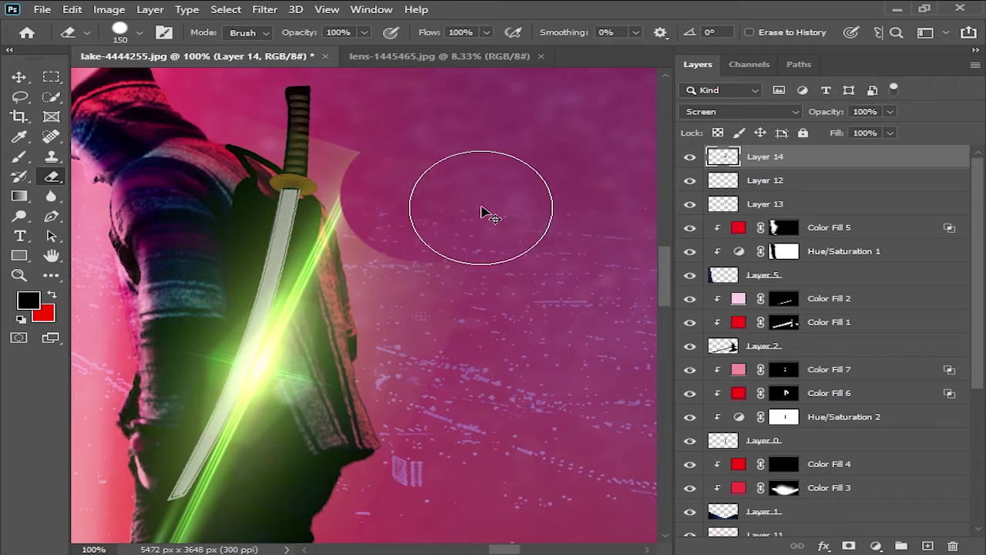
{"action": "right_click", "coordinate": [513, 293]}
{"action": "key", "text": "bracketleft"}
{"action": "key", "text": "bracketleft"}
{"action": "key", "text": "bracketleft"}
{"action": "key", "text": "ctrl+minus"}
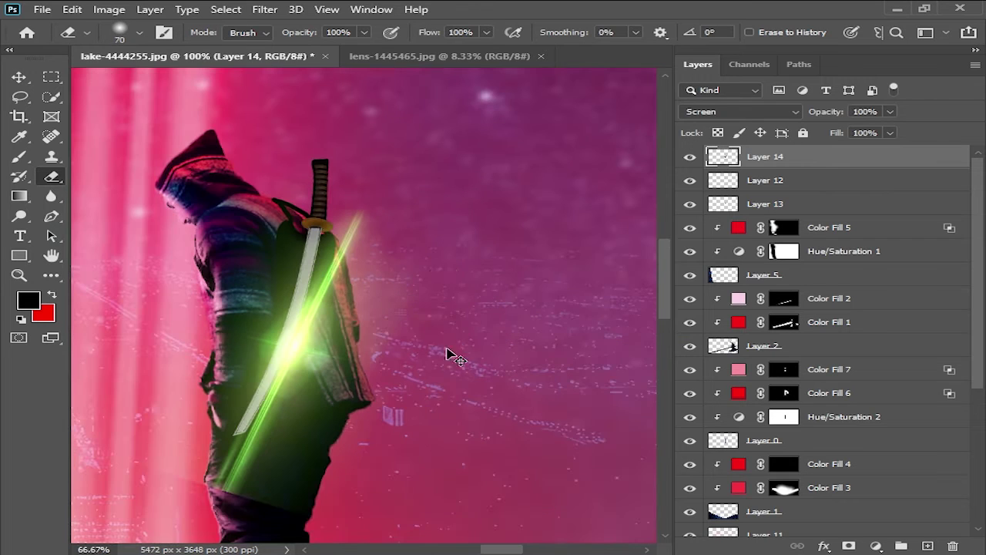
{"action": "left_click_drag", "start_coordinate": [263, 509], "coordinate": [189, 505]}
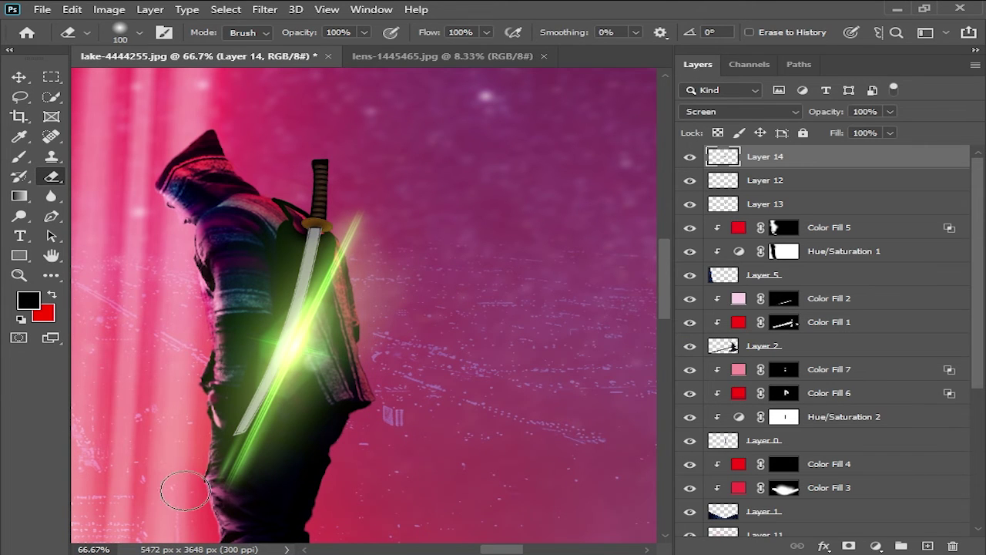
{"action": "key", "text": "bracketright"}
{"action": "key", "text": "bracketright"}
{"action": "key", "text": "bracketright"}
{"action": "key", "text": "ctrl+t"}
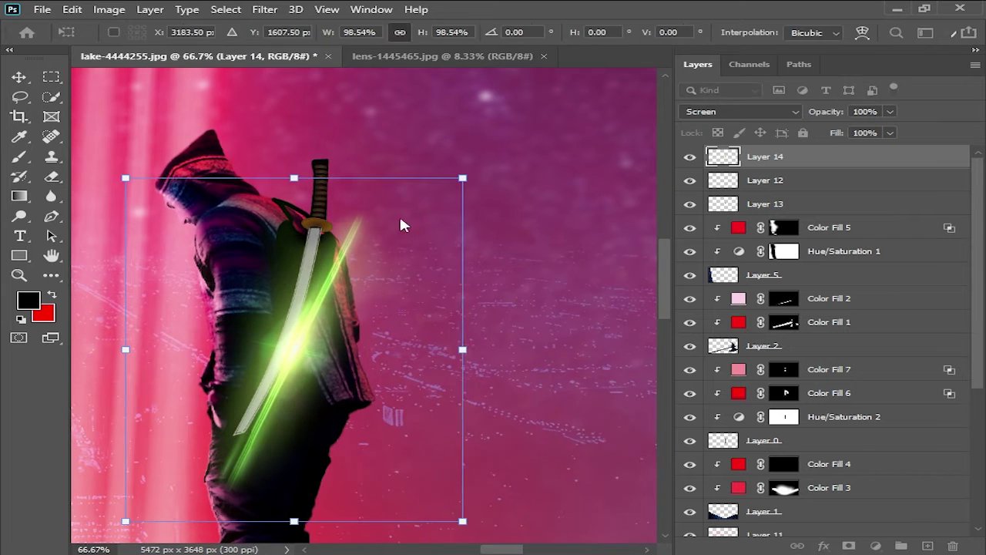
Step: Warp the green glow so its top bends toward the hood and its lower part curves along the blade
{"action": "right_click", "coordinate": [400, 219]}
{"action": "left_click", "coordinate": [424, 324]}
{"action": "mouse_move", "coordinate": [270, 179]}
{"action": "left_mouse_down"}
{"action": "mouse_move", "coordinate": [270, 210]}
{"action": "mouse_move", "coordinate": [235, 152]}
{"action": "left_mouse_up"}
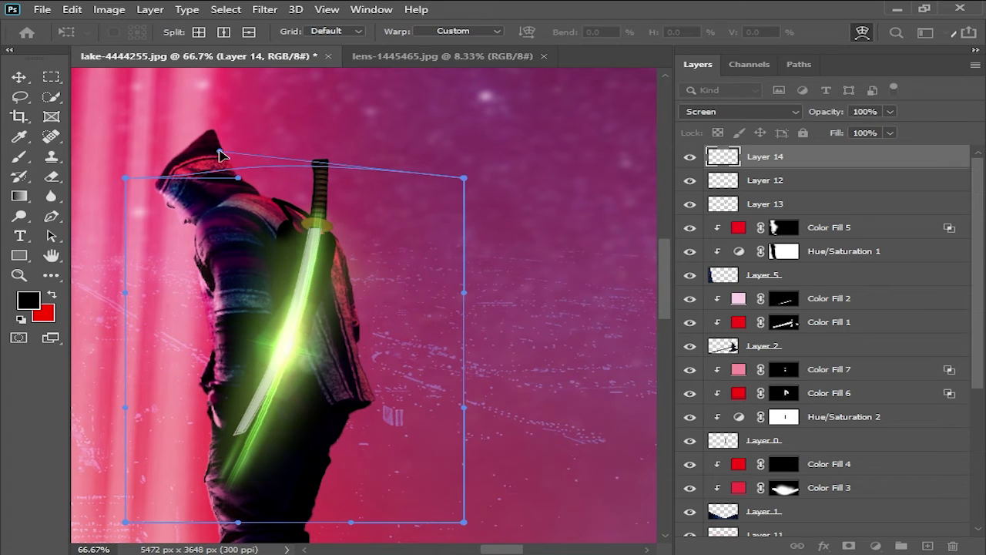
{"action": "left_click_drag", "start_coordinate": [239, 410], "coordinate": [251, 414]}
{"action": "left_click_drag", "start_coordinate": [133, 522], "coordinate": [110, 506]}
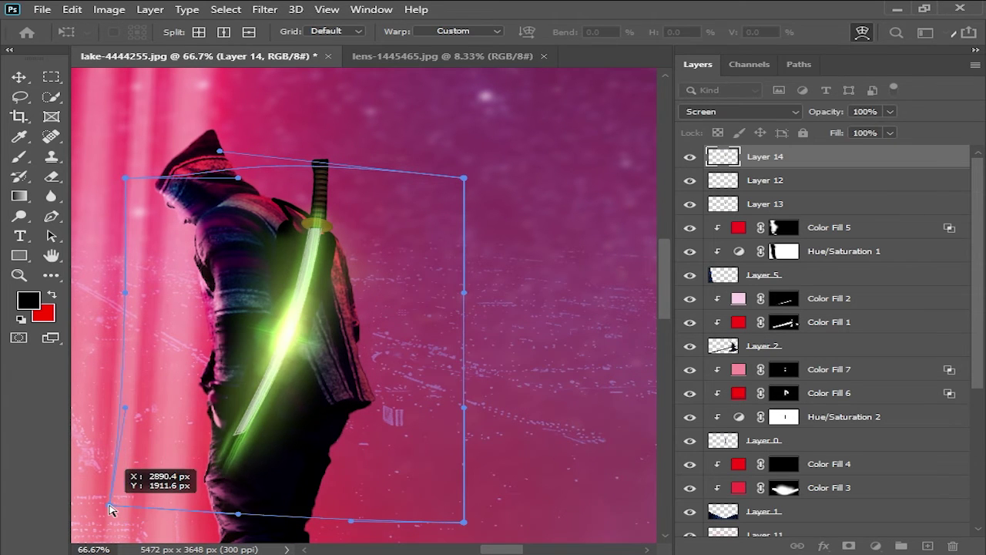
{"action": "key", "text": "Return"}
Step: Pick the Eraser, then try narrowing the glow layer with a transform and cancel it
{"action": "key", "text": "e"}
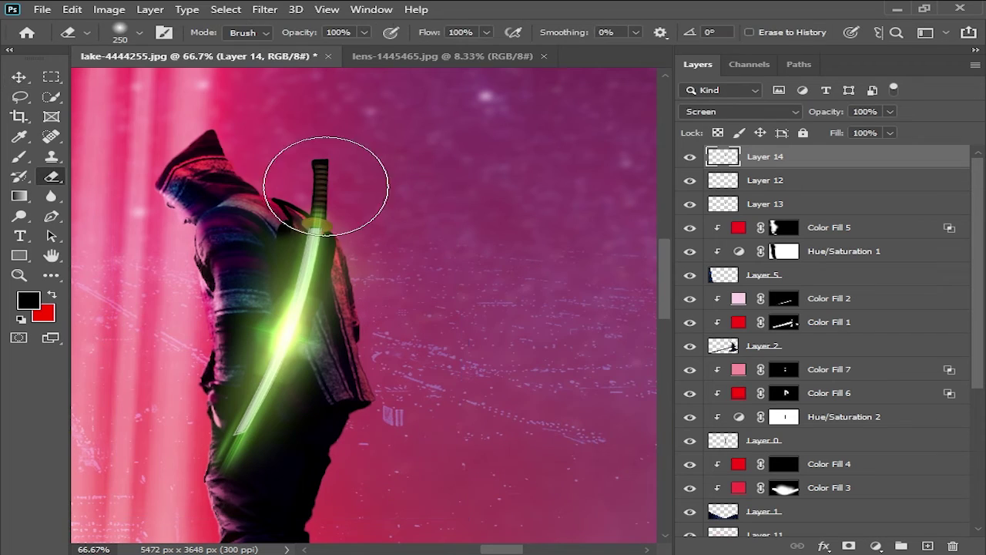
{"action": "key", "text": "ctrl+minus"}
{"action": "key", "text": "ctrl+minus"}
{"action": "key", "text": "ctrl+minus"}
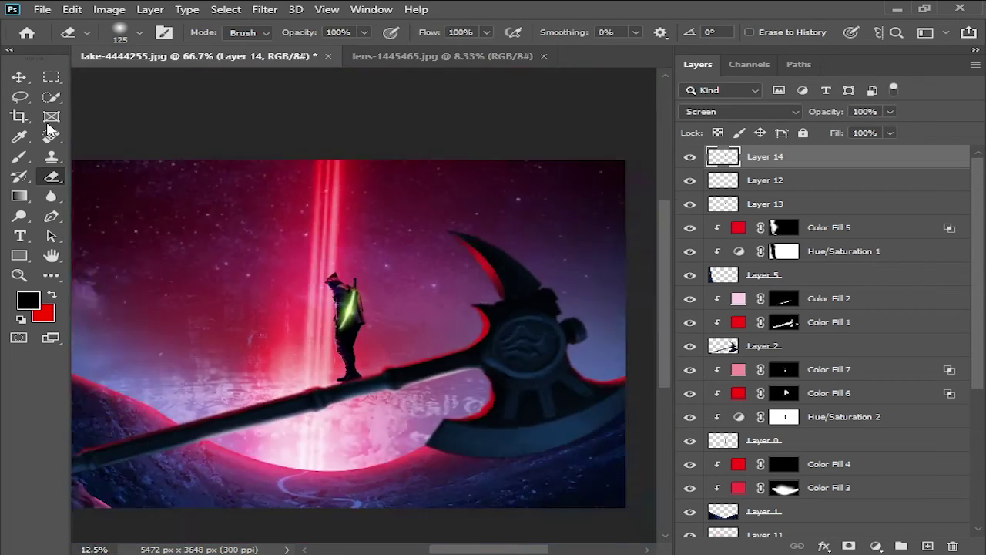
{"action": "key", "text": "ctrl+minus"}
{"action": "key", "text": "ctrl+minus"}
{"action": "left_click", "coordinate": [19, 78]}
{"action": "key", "text": "ctrl+plus"}
{"action": "key", "text": "ctrl+plus"}
{"action": "key", "text": "ctrl+plus"}
{"action": "key", "text": "ctrl+plus"}
{"action": "key", "text": "ctrl+plus"}
{"action": "left_click_drag", "start_coordinate": [513, 310], "coordinate": [539, 264]}
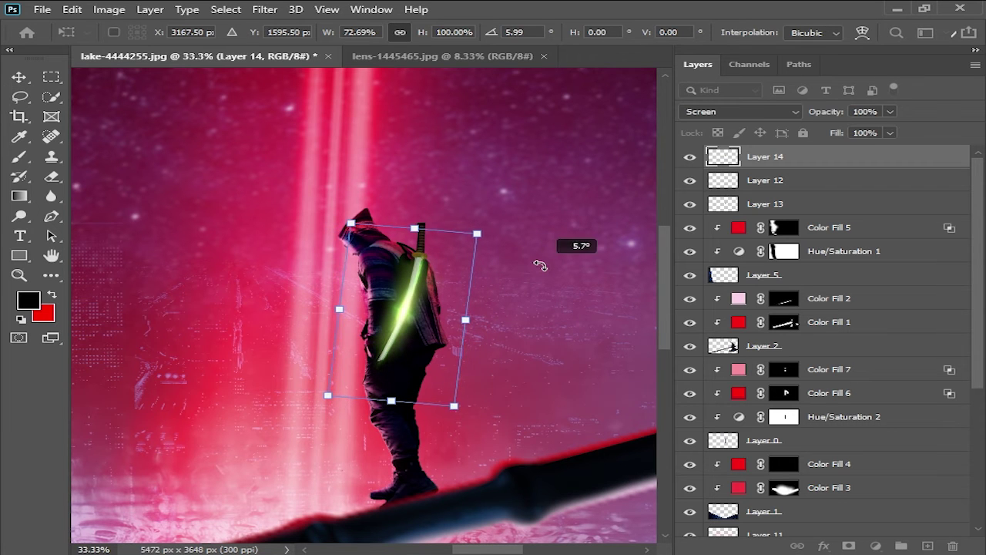
{"action": "key", "text": "Escape"}
{"action": "left_click", "coordinate": [543, 269]}
{"action": "key", "text": "ctrl+minus"}
{"action": "key", "text": "ctrl+minus"}
{"action": "key", "text": "ctrl+minus"}
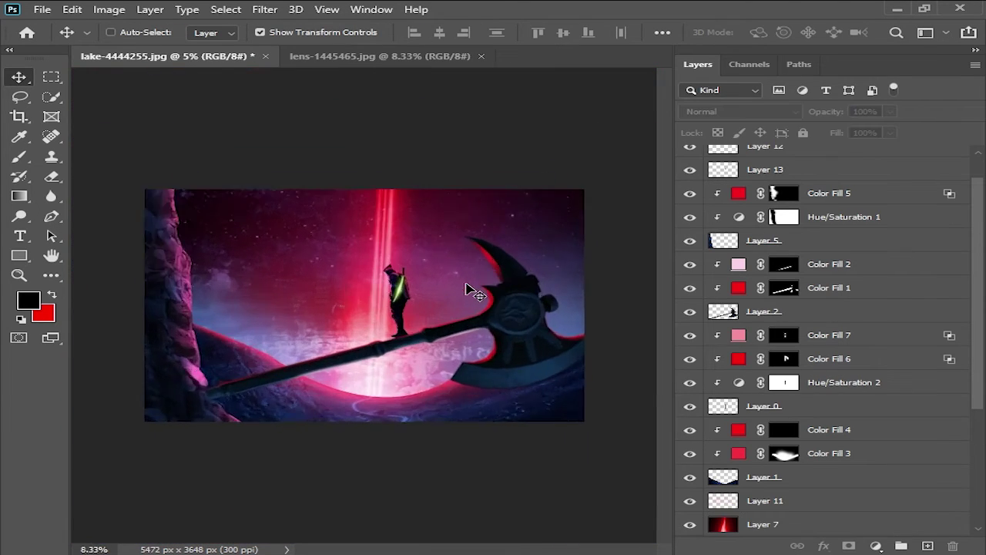
Step: Nudge Layer 14's glow onto the katana blade and narrow it slightly
{"action": "key", "text": "ctrl+plus"}
{"action": "key", "text": "ctrl+plus"}
{"action": "key", "text": "ctrl+plus"}
{"action": "left_click_drag", "start_coordinate": [476, 236], "coordinate": [331, 367]}
{"action": "key", "text": "ctrl+plus"}
{"action": "left_click_drag", "start_coordinate": [352, 264], "coordinate": [391, 260]}
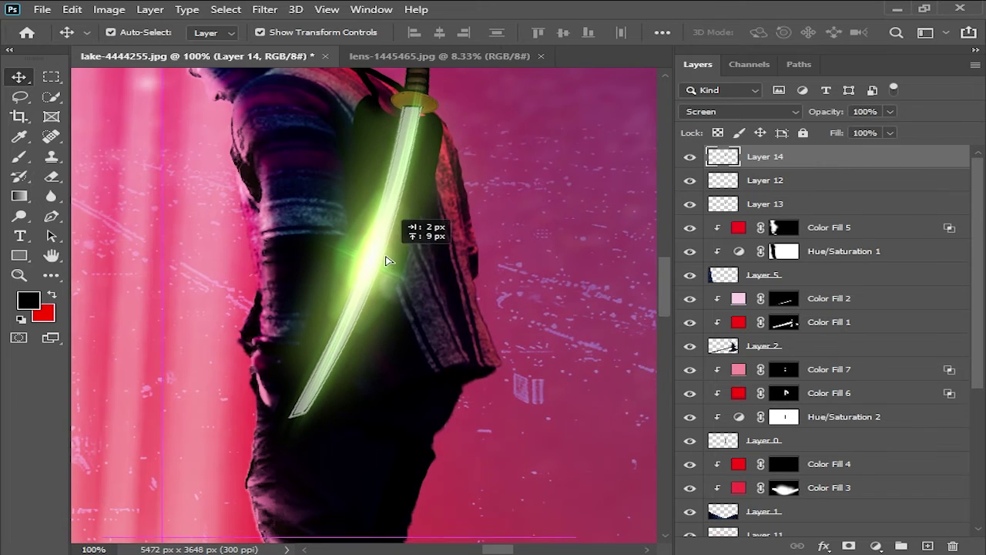
{"action": "left_click_drag", "start_coordinate": [576, 273], "coordinate": [595, 259]}
{"action": "key", "text": "Return"}
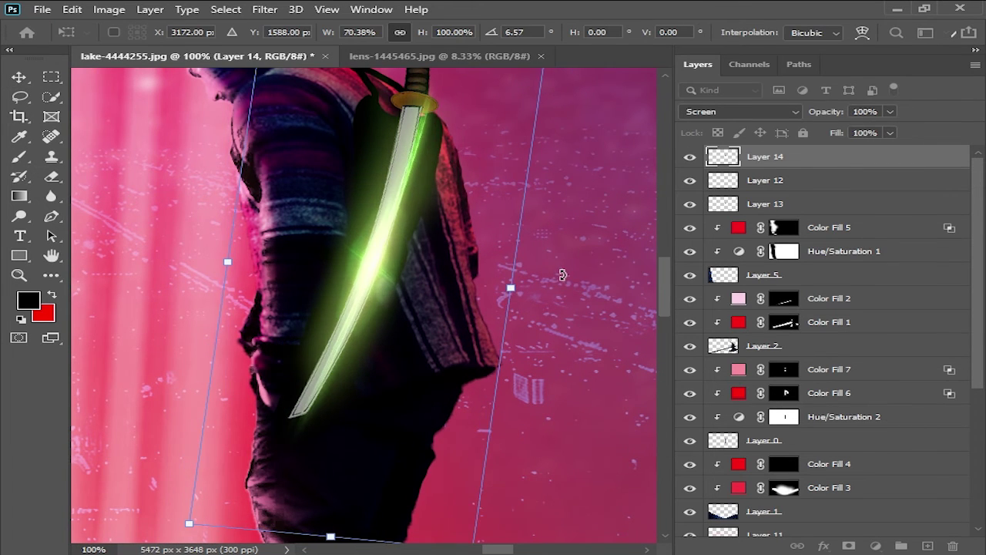
Step: Warp the glow's lower end so it follows the curve of the blade
{"action": "key", "text": "ctrl+minus"}
{"action": "right_click", "coordinate": [393, 247]}
{"action": "left_click", "coordinate": [420, 347]}
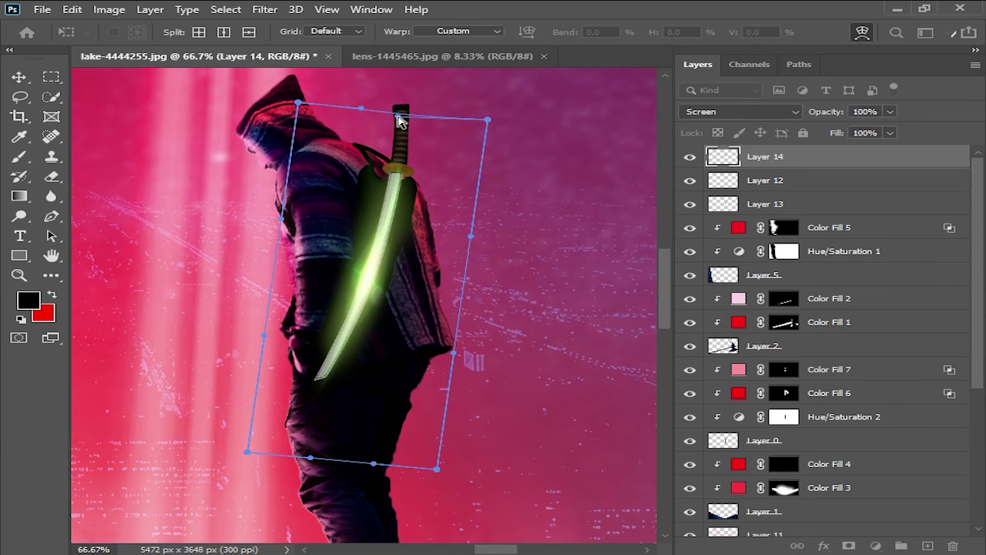
{"action": "left_click_drag", "start_coordinate": [348, 465], "coordinate": [346, 465]}
{"action": "key", "text": "Return"}
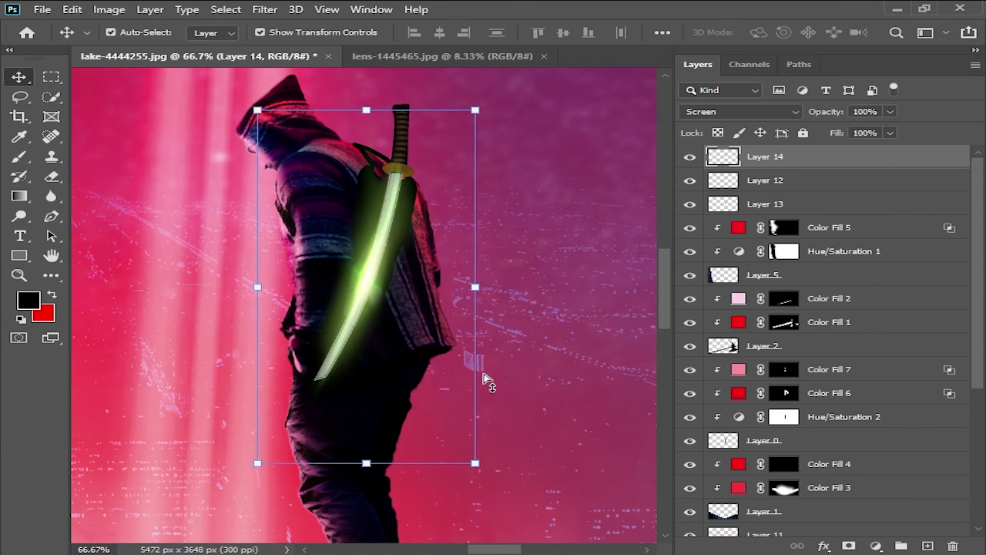
{"action": "key", "text": "ctrl+minus"}
{"action": "key", "text": "ctrl+minus"}
{"action": "key", "text": "ctrl+minus"}
{"action": "left_click", "coordinate": [424, 328]}
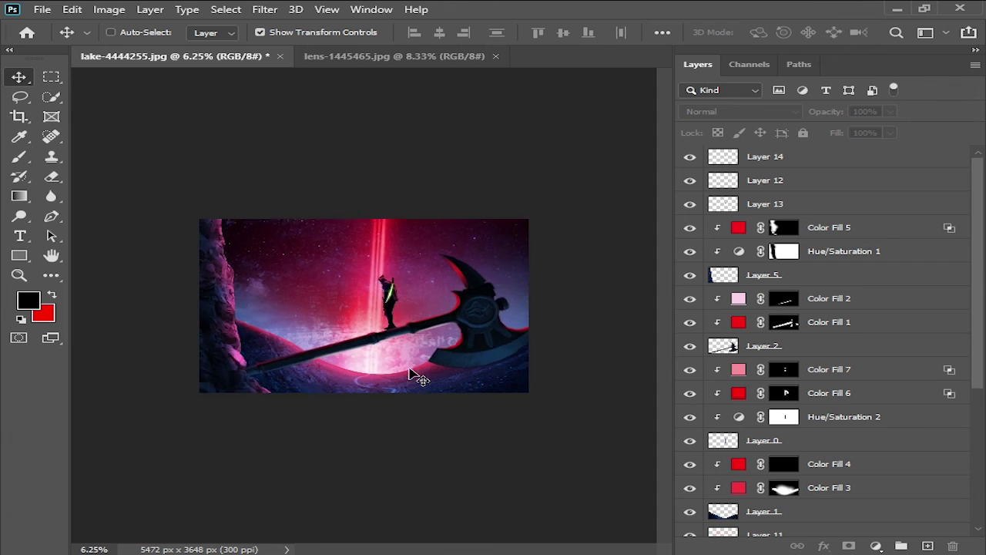